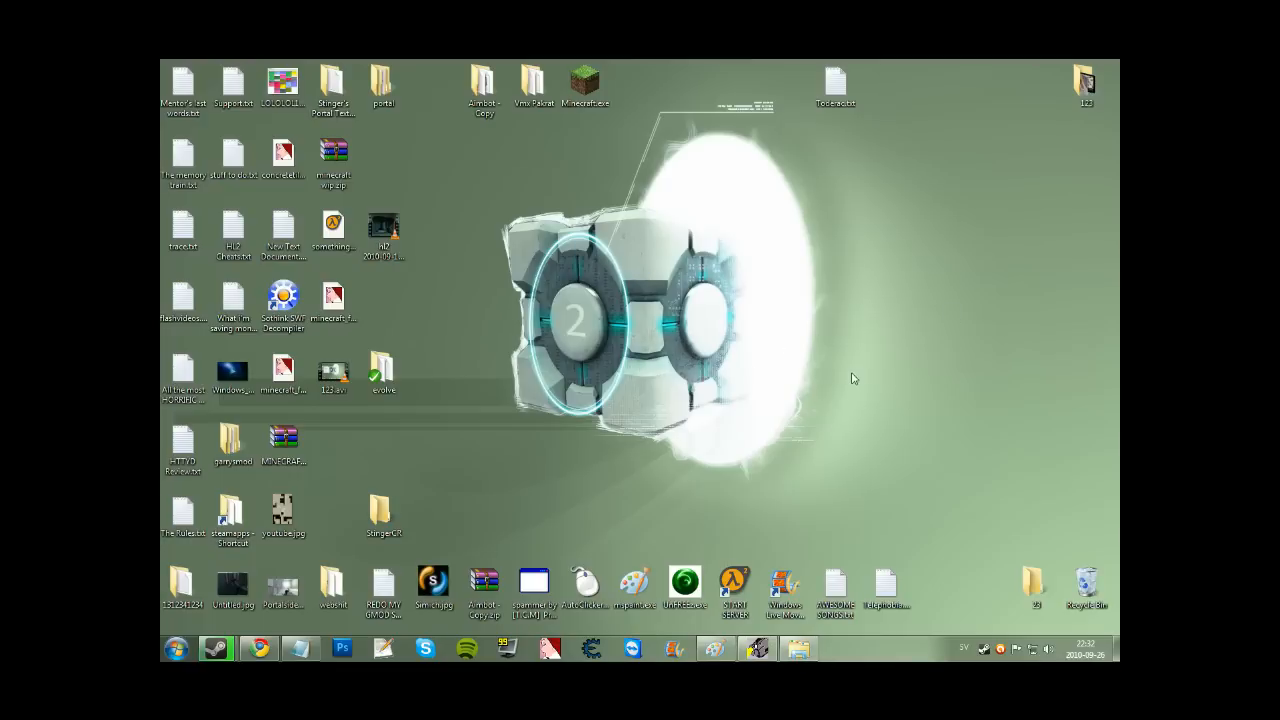
Open the Steam library from the tray and select Half-Life 2: Episode Two.
left_click_drag(732, 174, 888, 637)
left_click_drag(1118, 347, 683, 280)
double_click(983, 650)
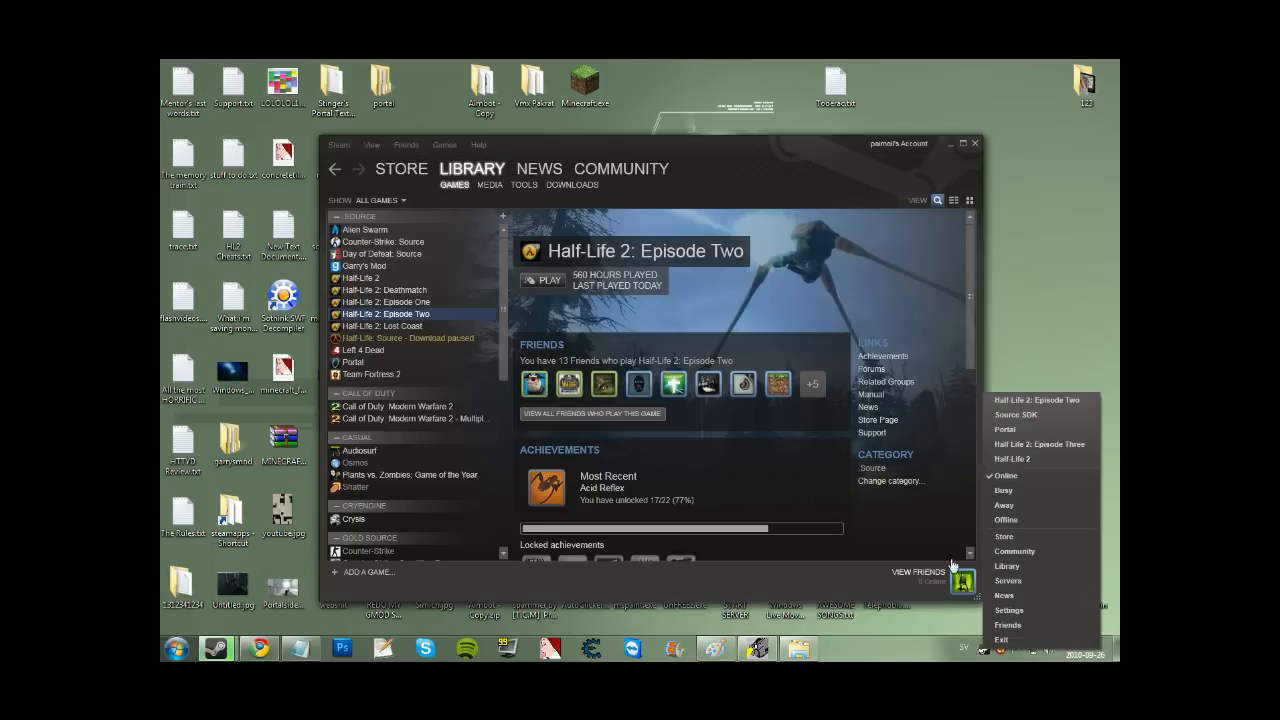
right_click(400, 316)
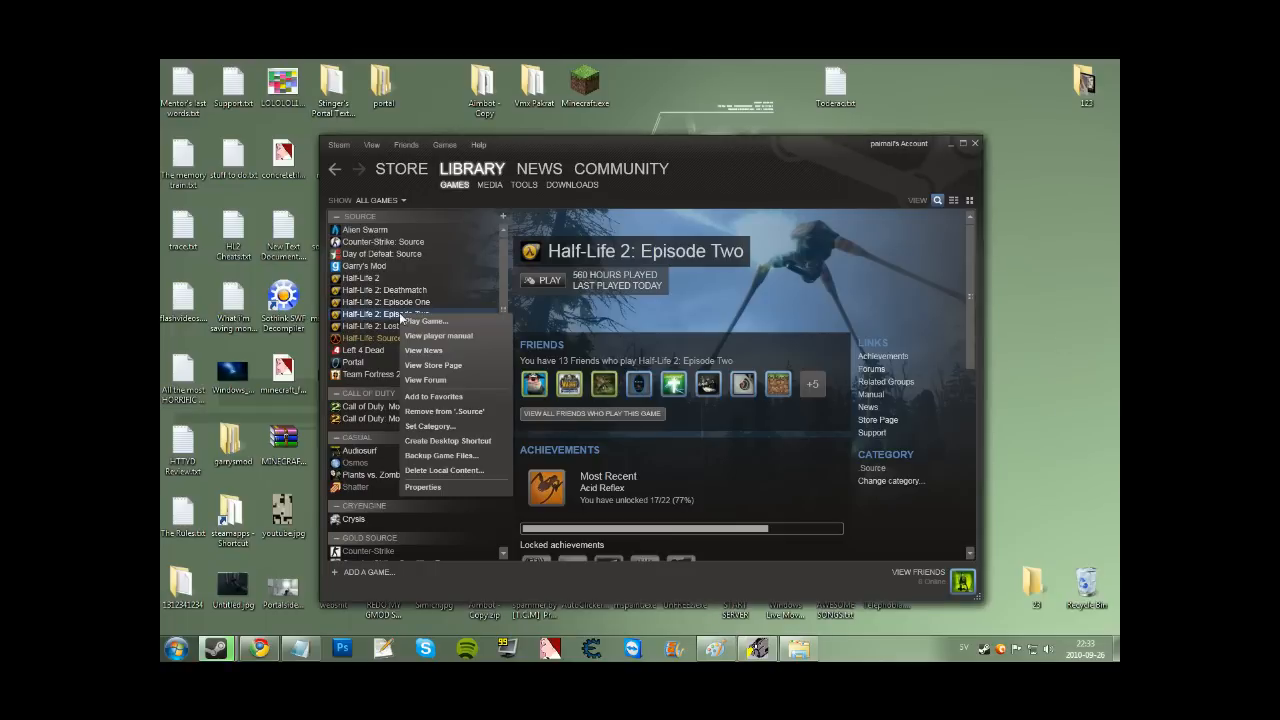
left_click(368, 316)
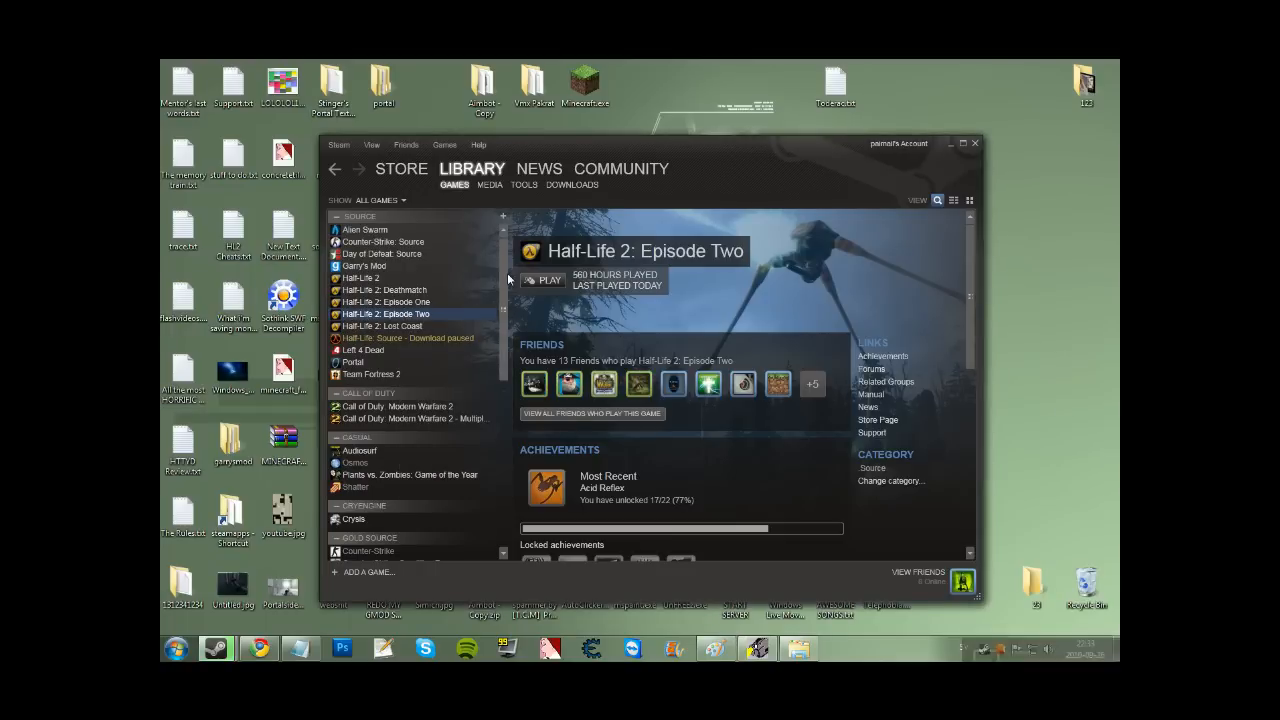
Confirm Episode Two's launch options as '-console -tools' and launch the game.
right_click(437, 316)
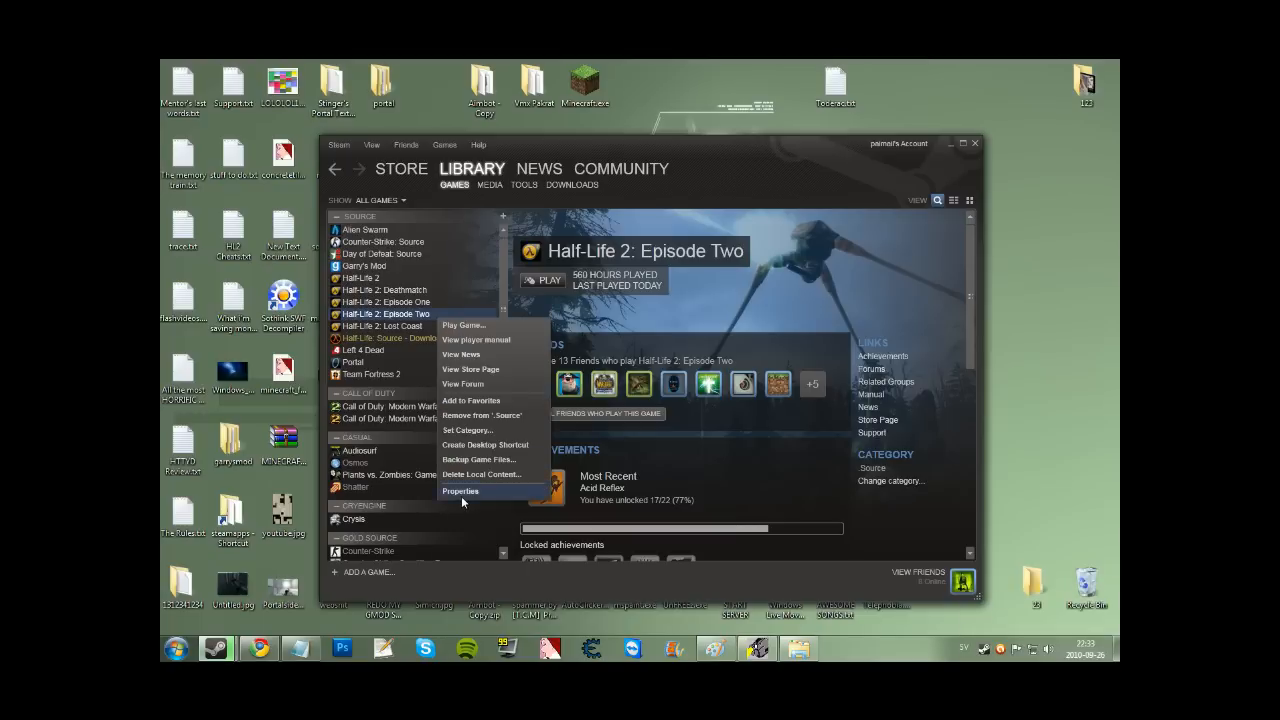
left_click(461, 496)
left_click(545, 363)
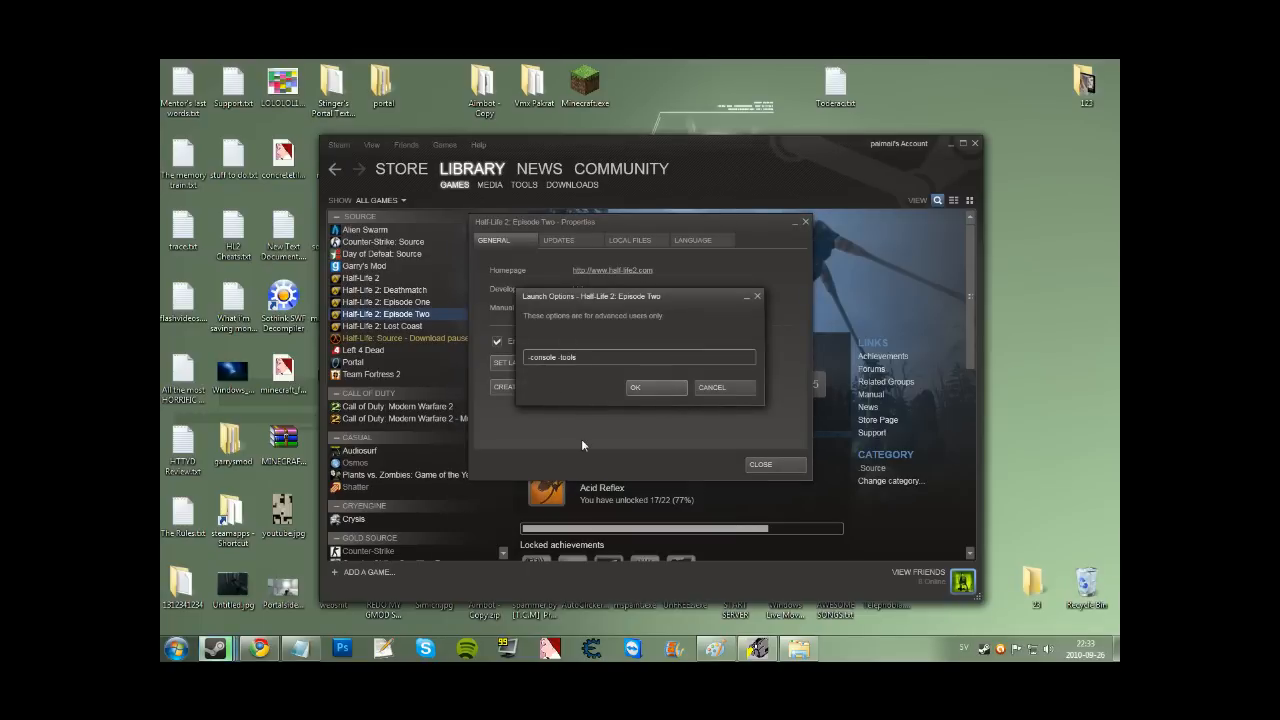
mouse_move(557, 360)
left_mouse_down()
mouse_move(504, 361)
mouse_move(578, 361)
left_mouse_up()
left_click(662, 389)
left_click(798, 470)
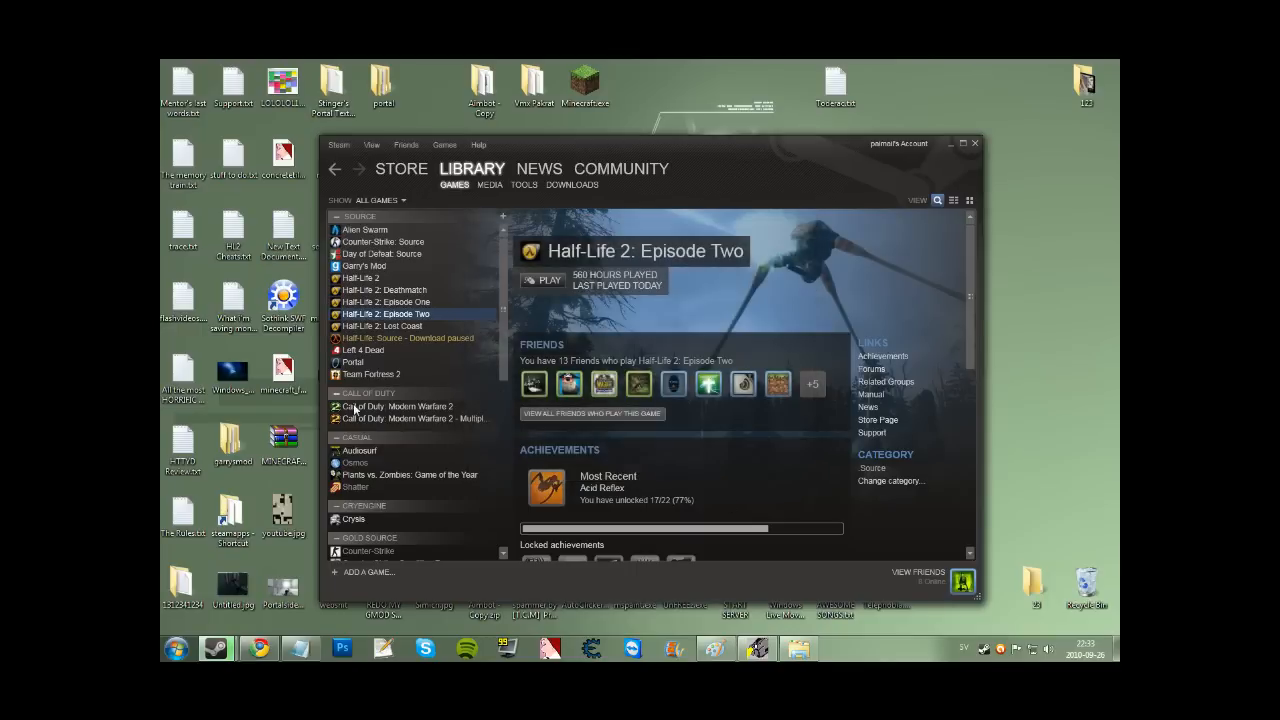
double_click(378, 316)
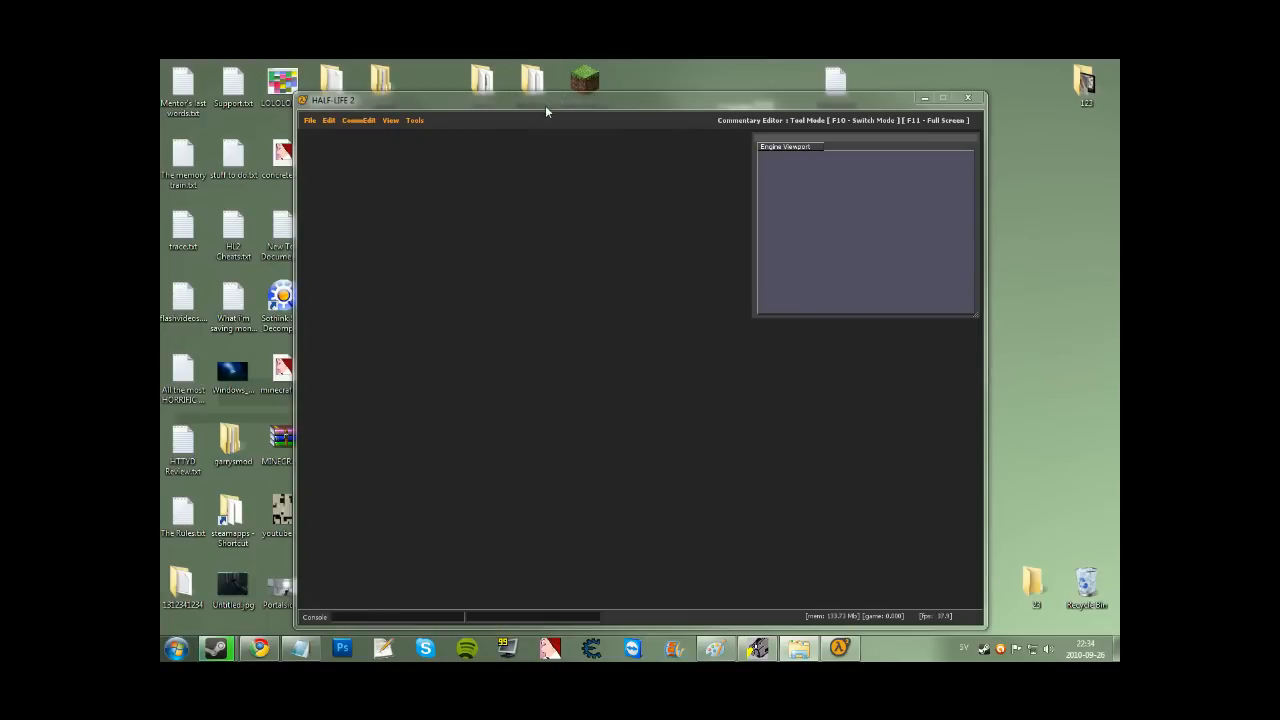
Arrange the tools window and switch from the Commentary Editor to the Particle Editor.
left_click(755, 315)
left_click_drag(755, 315, 726, 325)
left_click_drag(535, 104, 536, 94)
left_click(416, 110)
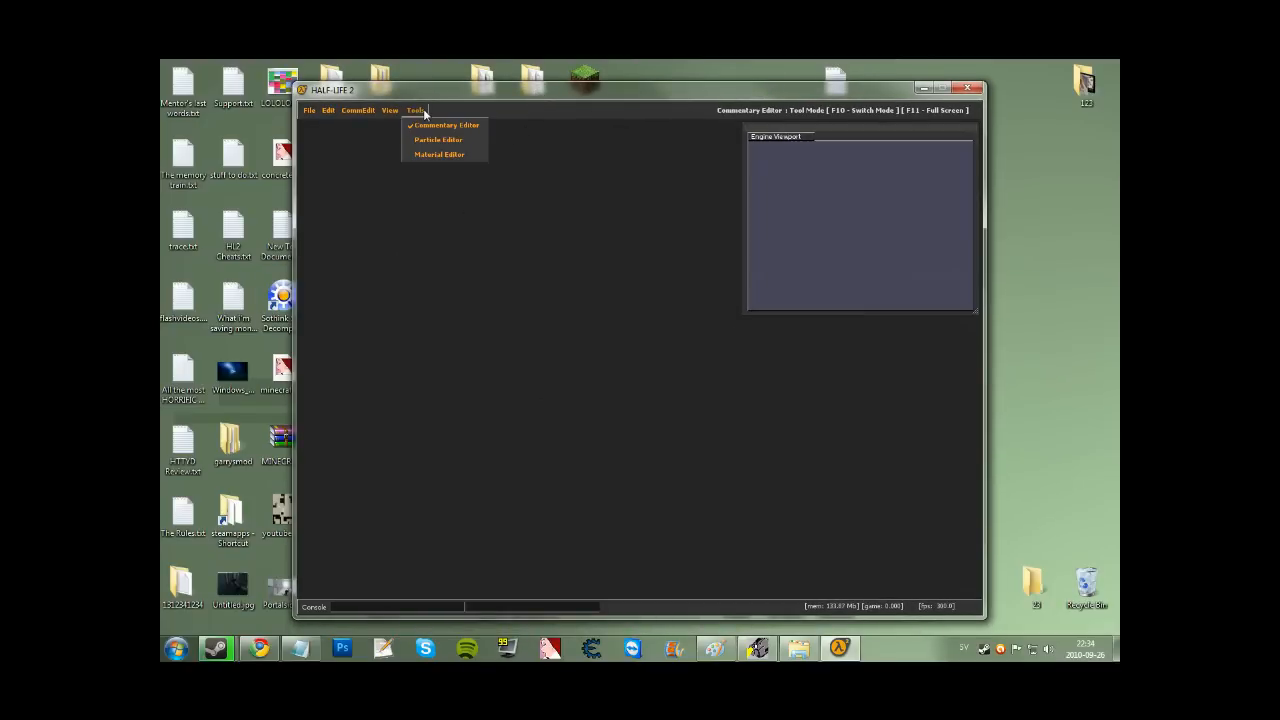
left_click(447, 141)
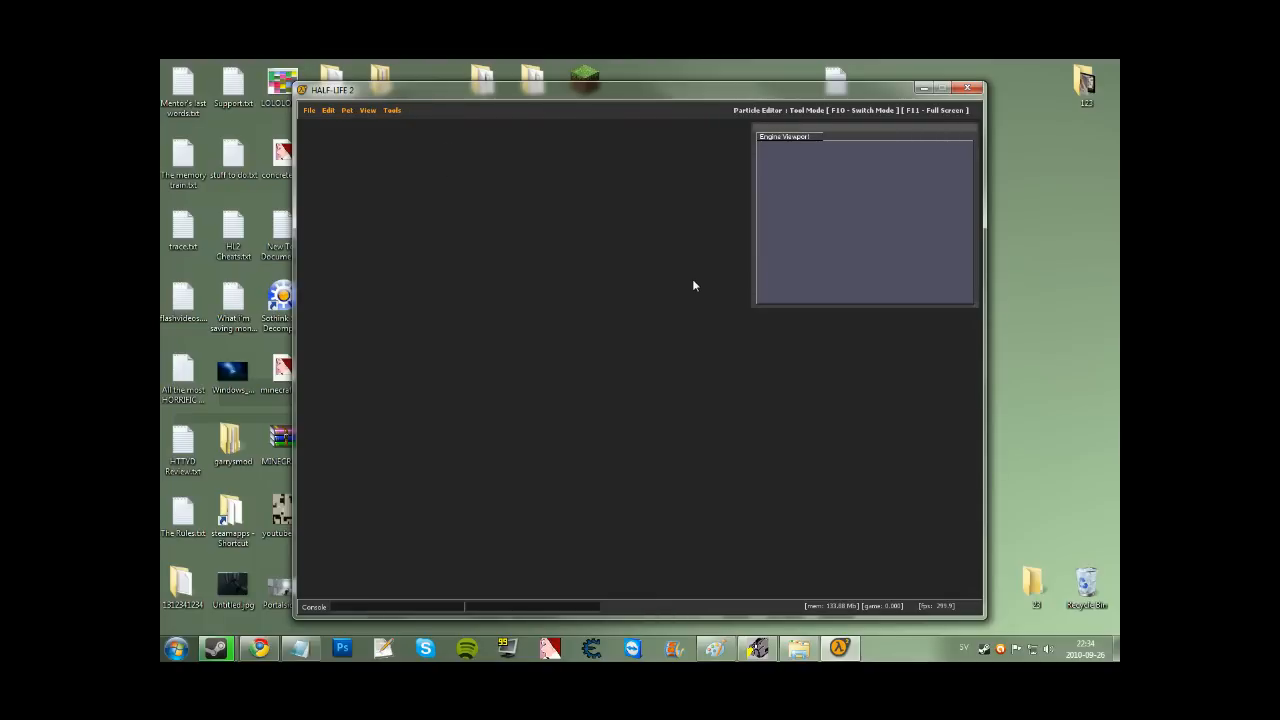
left_click(309, 110)
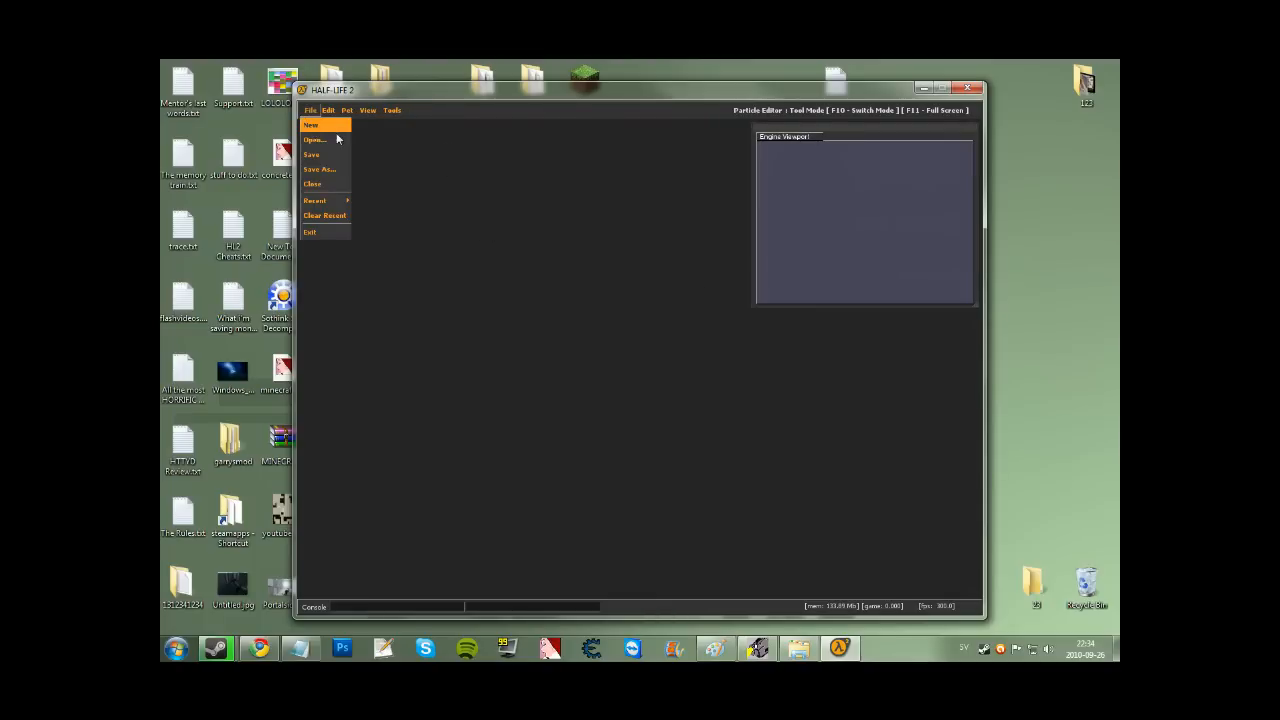
Start a new particle file and create a system definition named 'awegoq3t5yt0'.
left_click(318, 137)
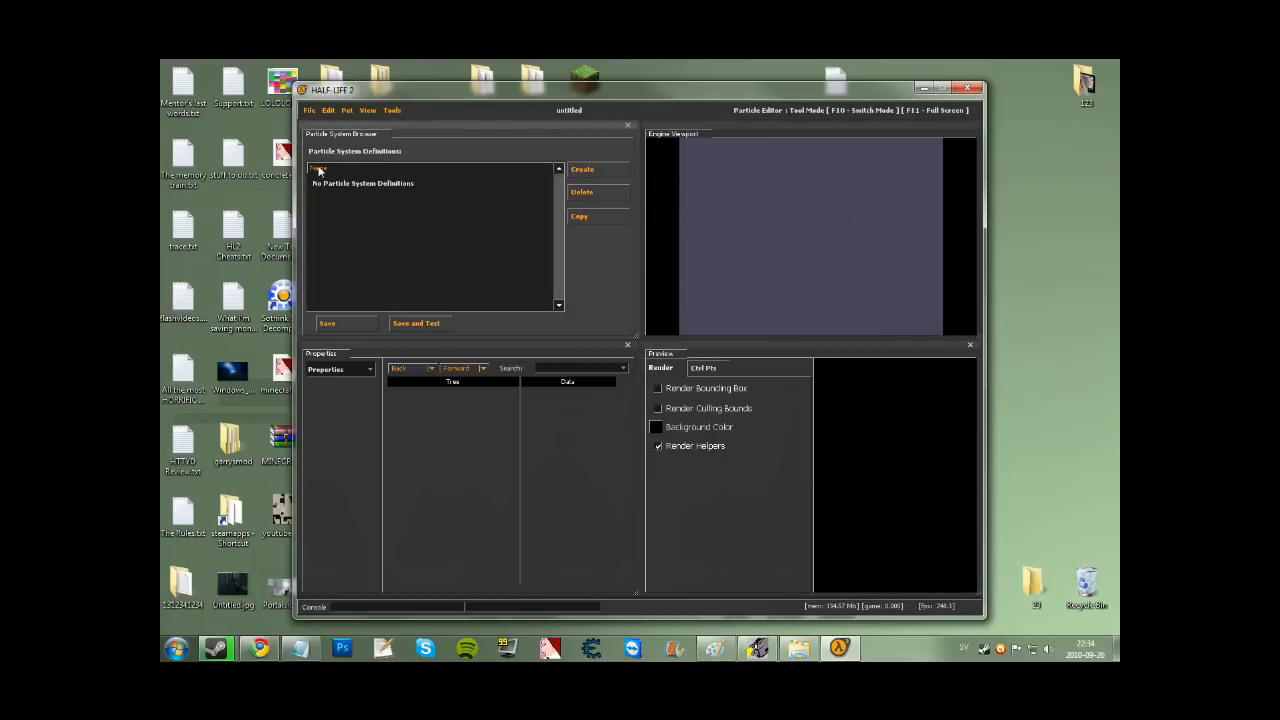
left_click_drag(813, 414, 680, 404)
left_click(637, 407)
left_click(756, 384)
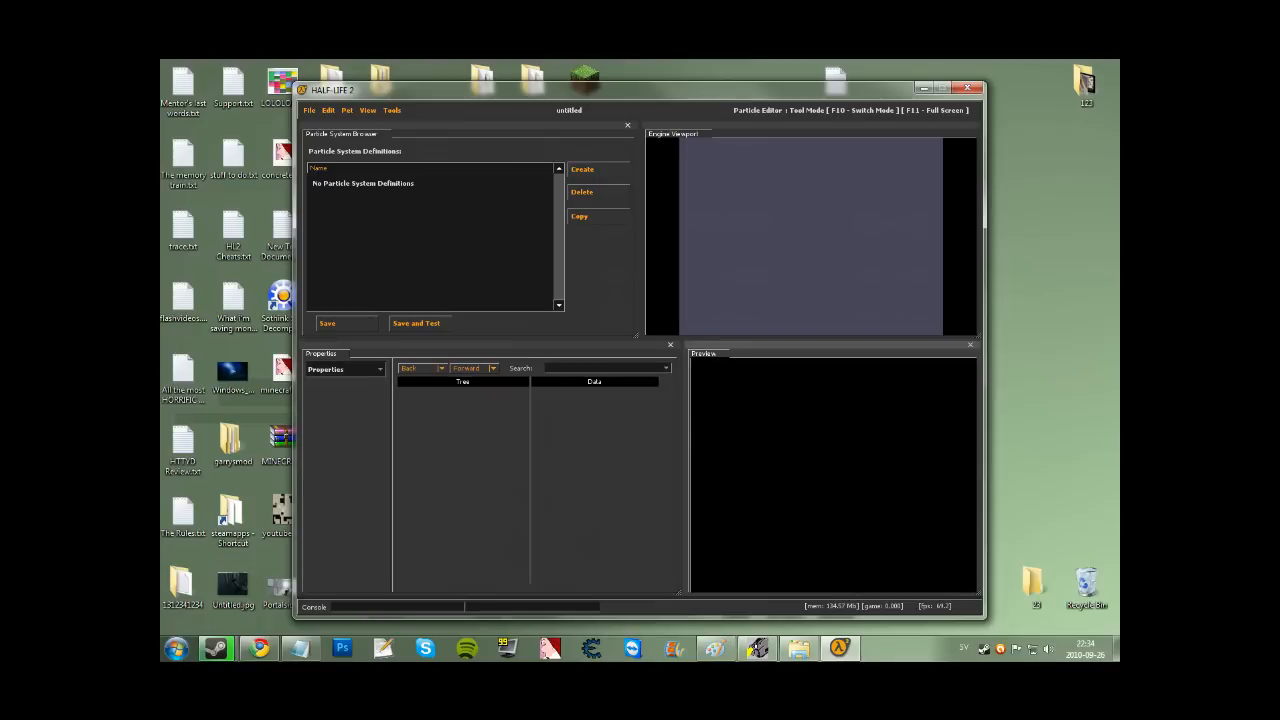
left_click(535, 294)
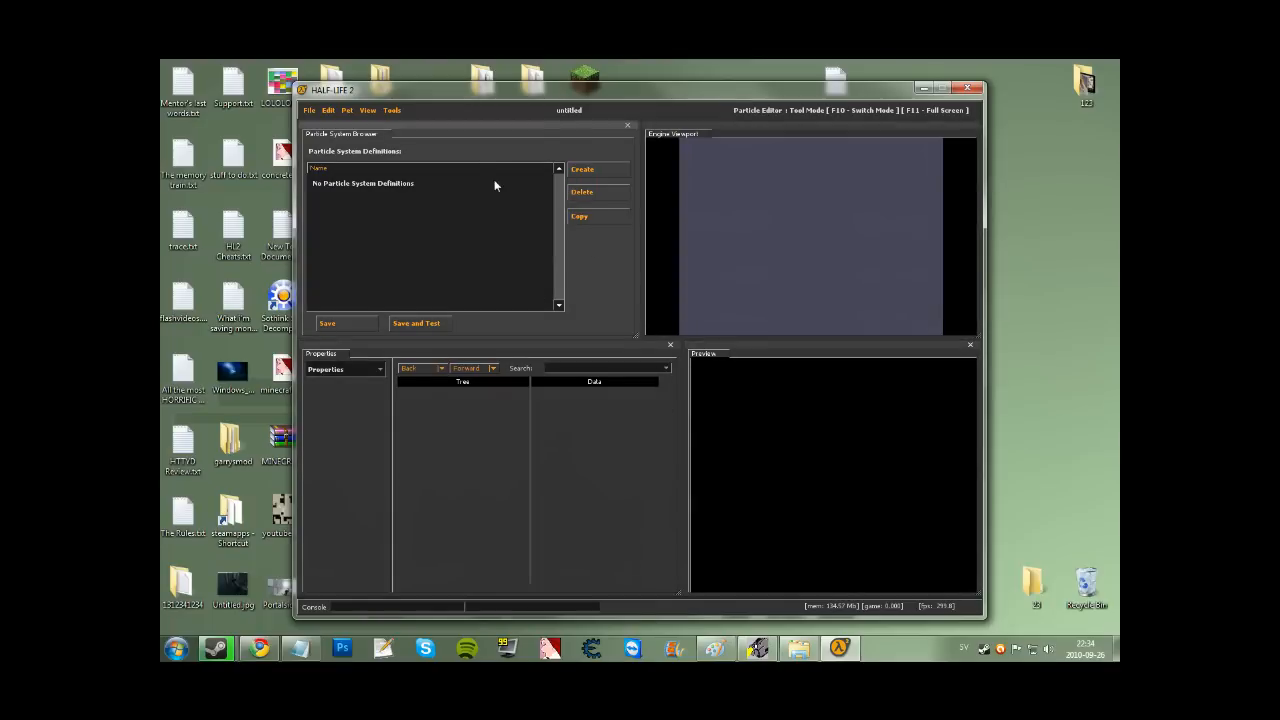
left_click(578, 170)
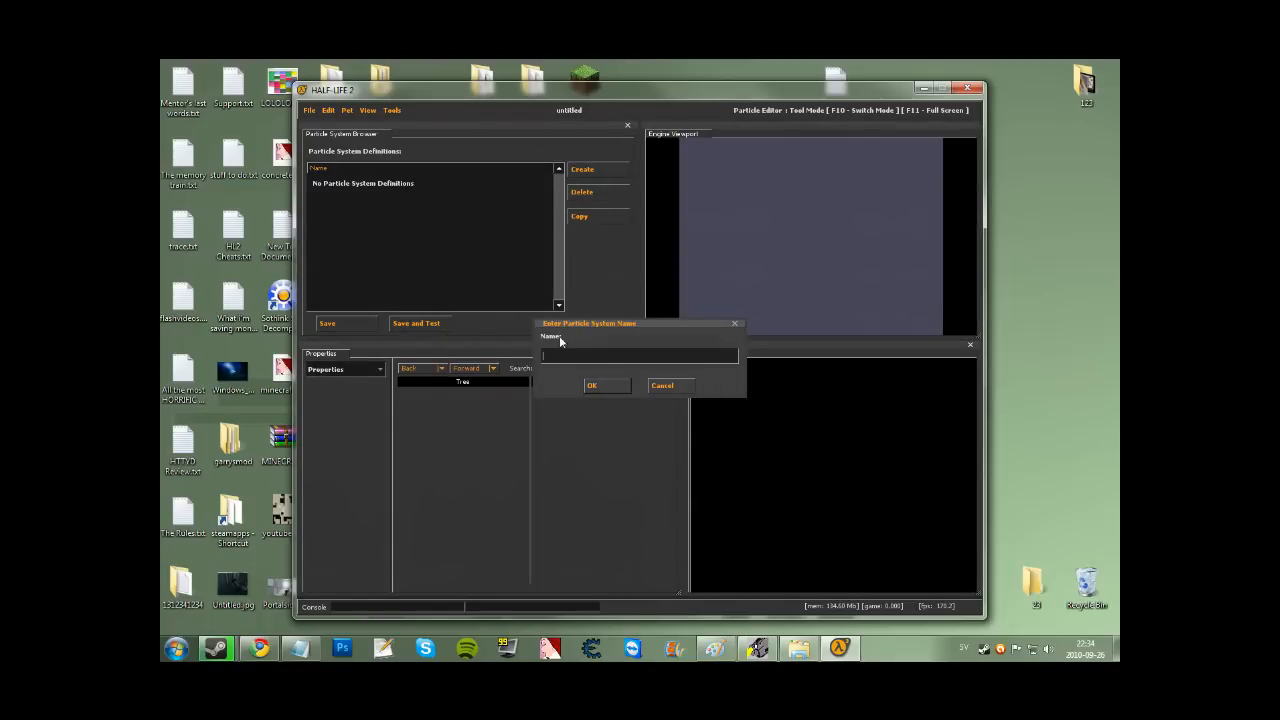
type("awegoq3t5yt0")
left_click(592, 387)
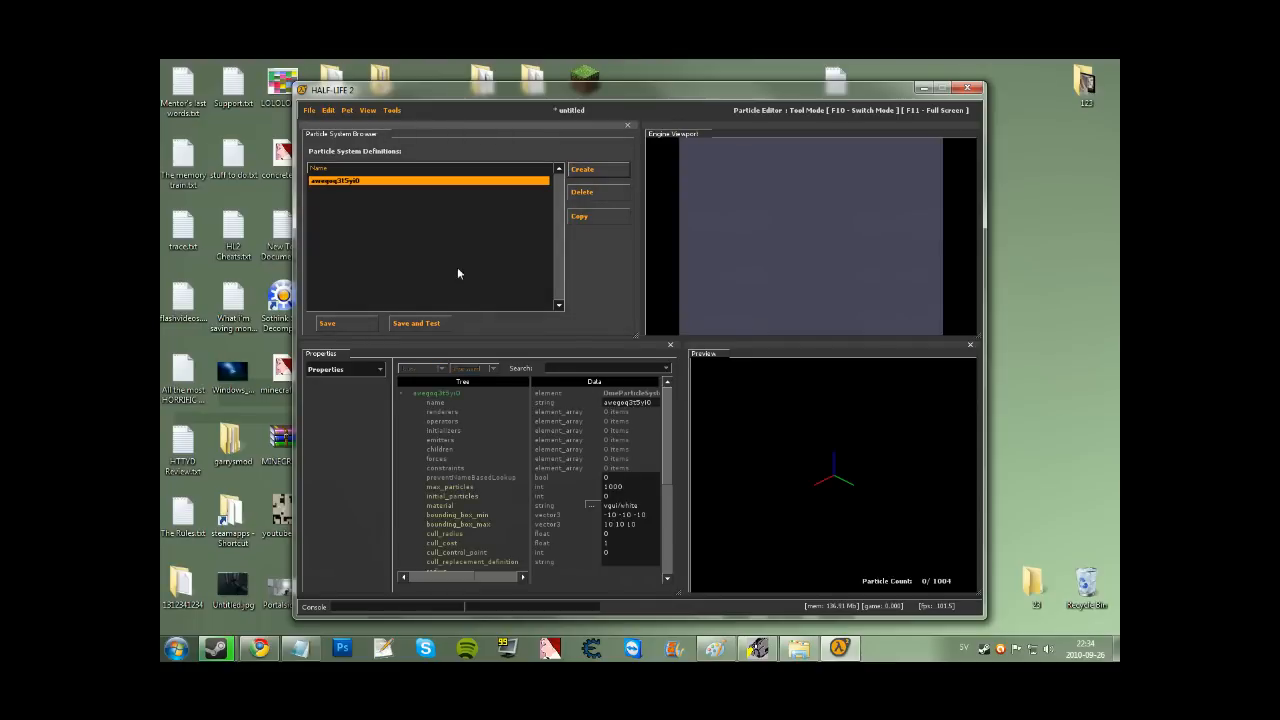
Add a render_animated_sprites renderer, then return to the system's general properties.
mouse_move(667, 408)
left_mouse_down()
mouse_move(670, 455)
mouse_move(650, 499)
mouse_move(680, 386)
left_mouse_up()
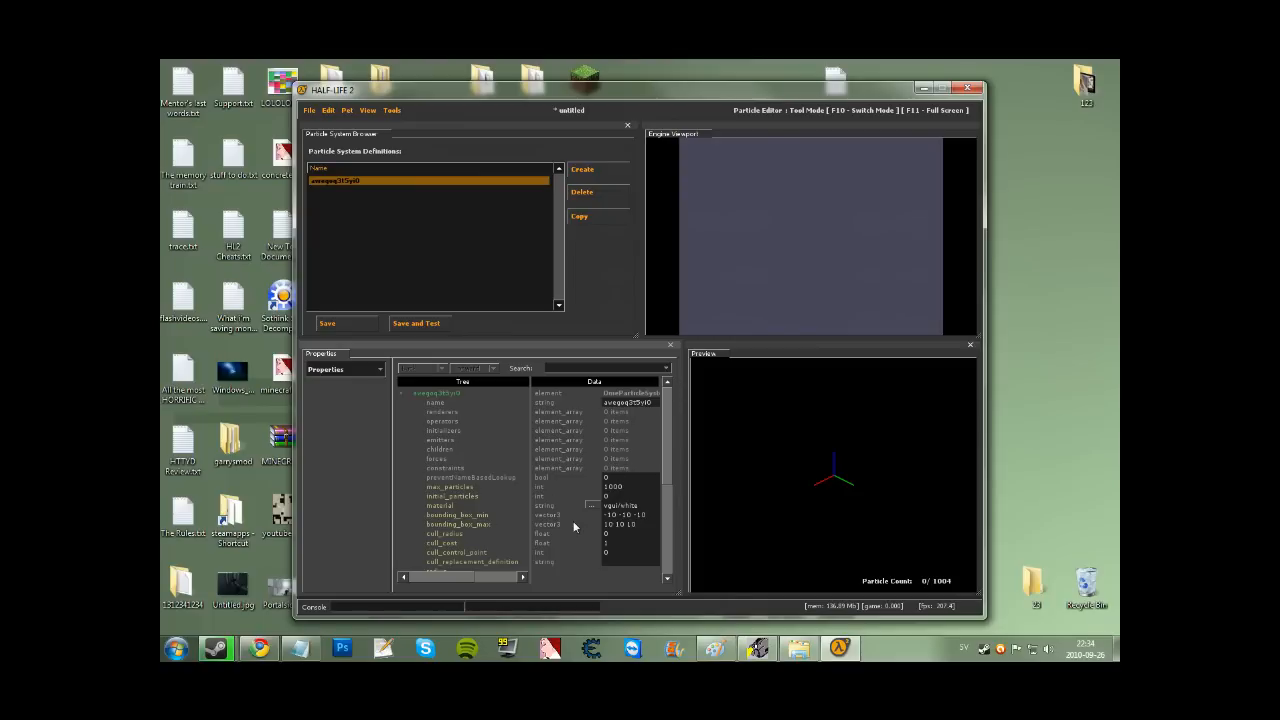
left_click(350, 369)
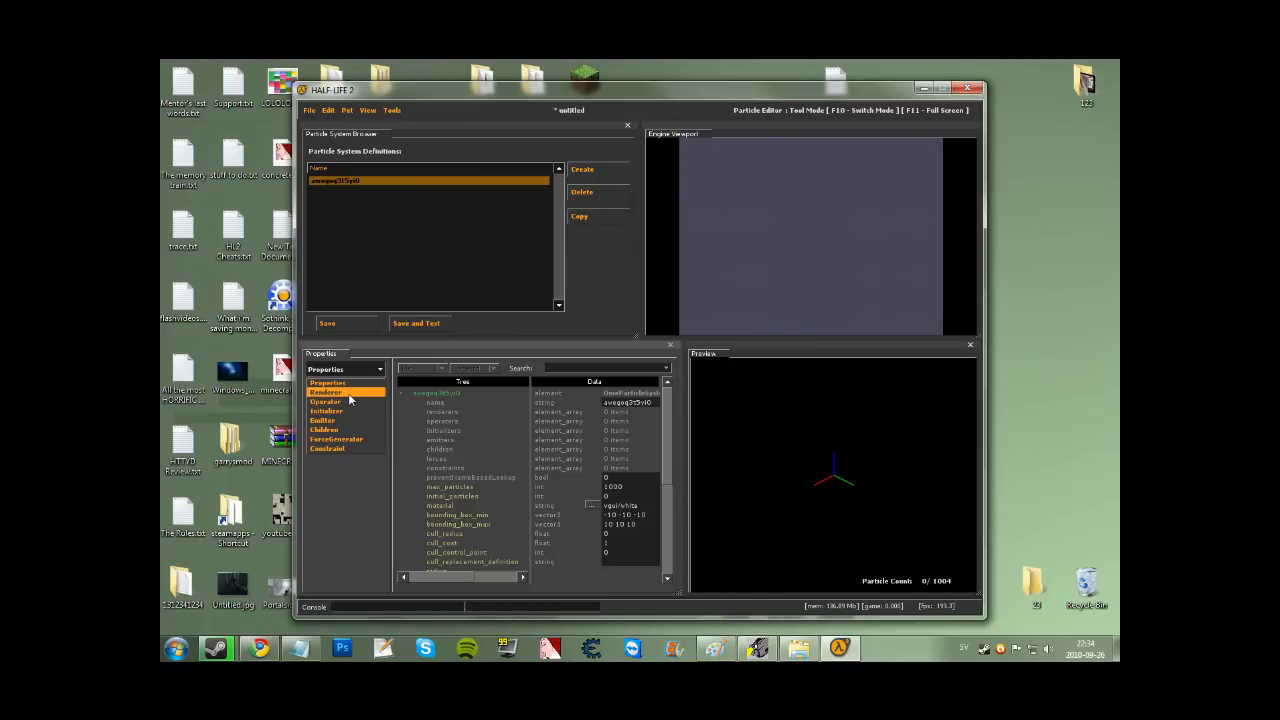
left_click(349, 394)
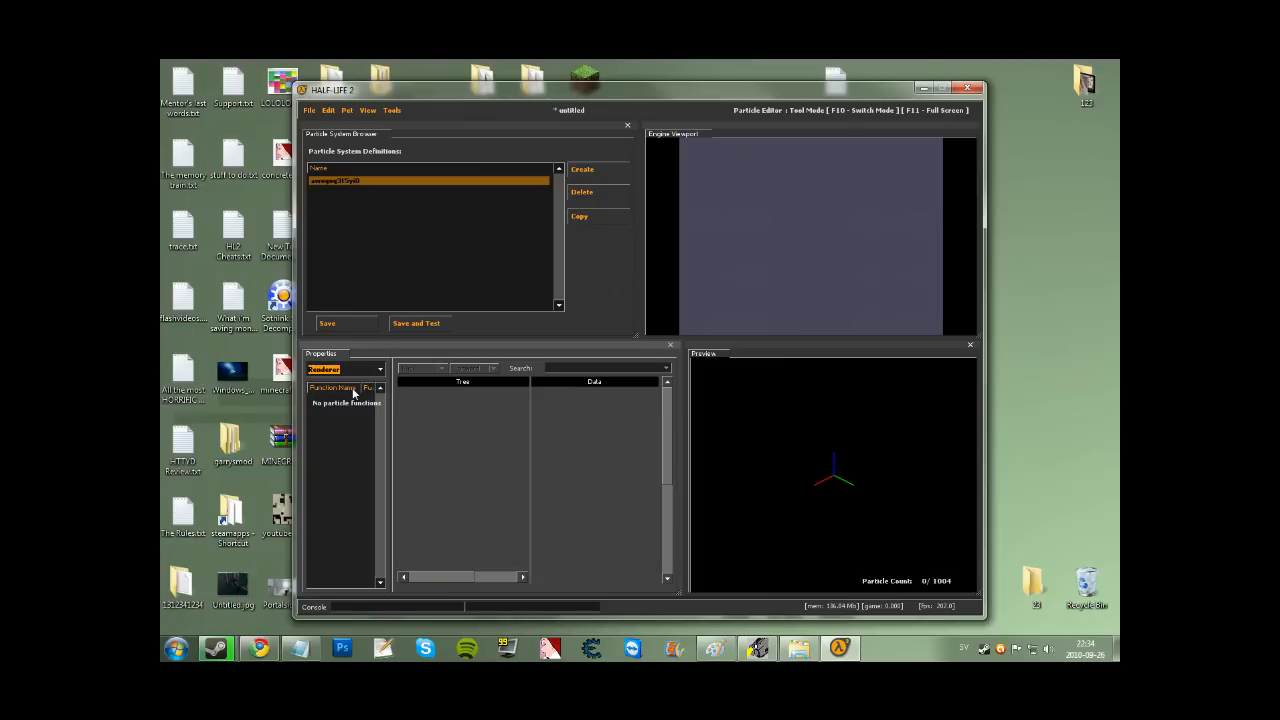
right_click(333, 448)
right_click(335, 453)
left_click(342, 459)
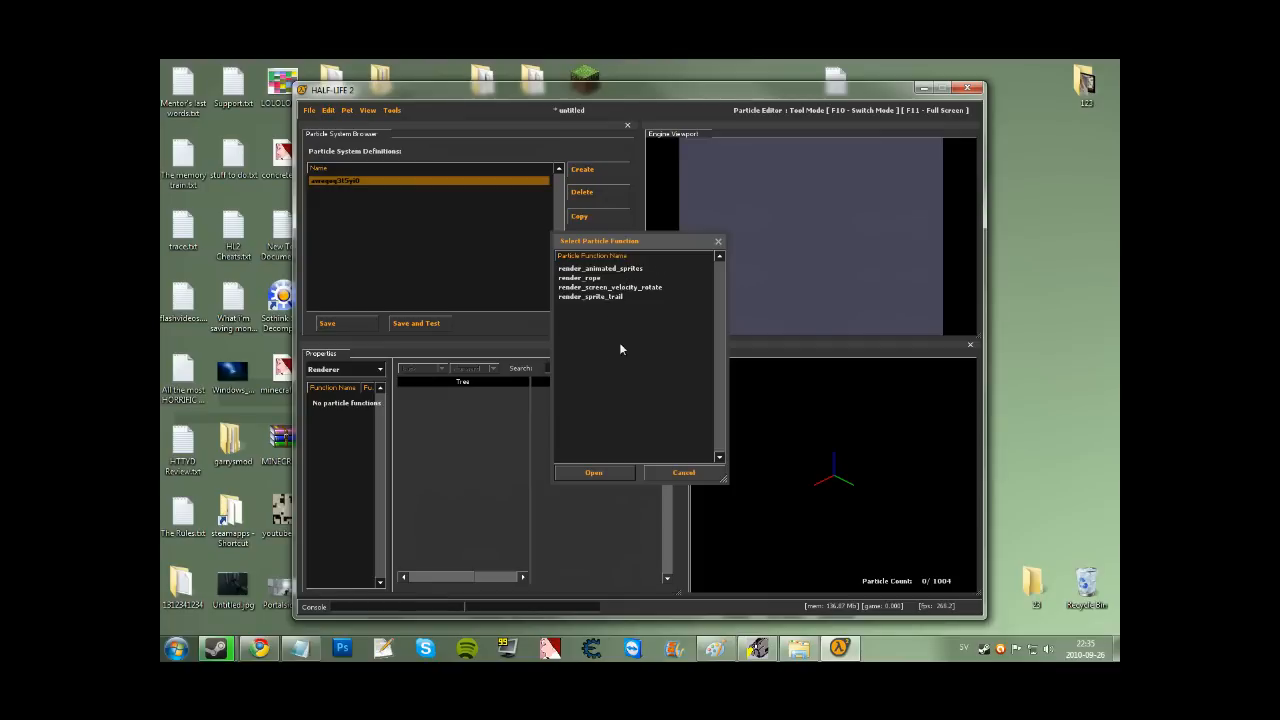
left_click(608, 270)
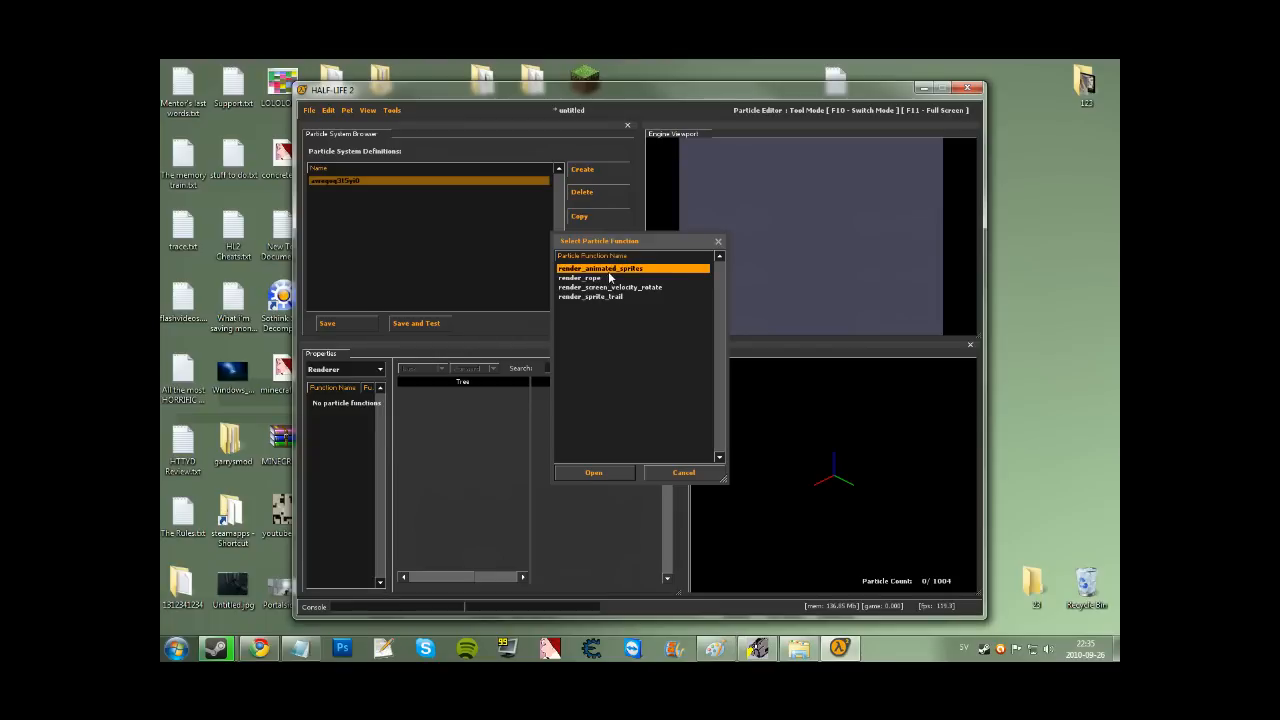
left_click(592, 473)
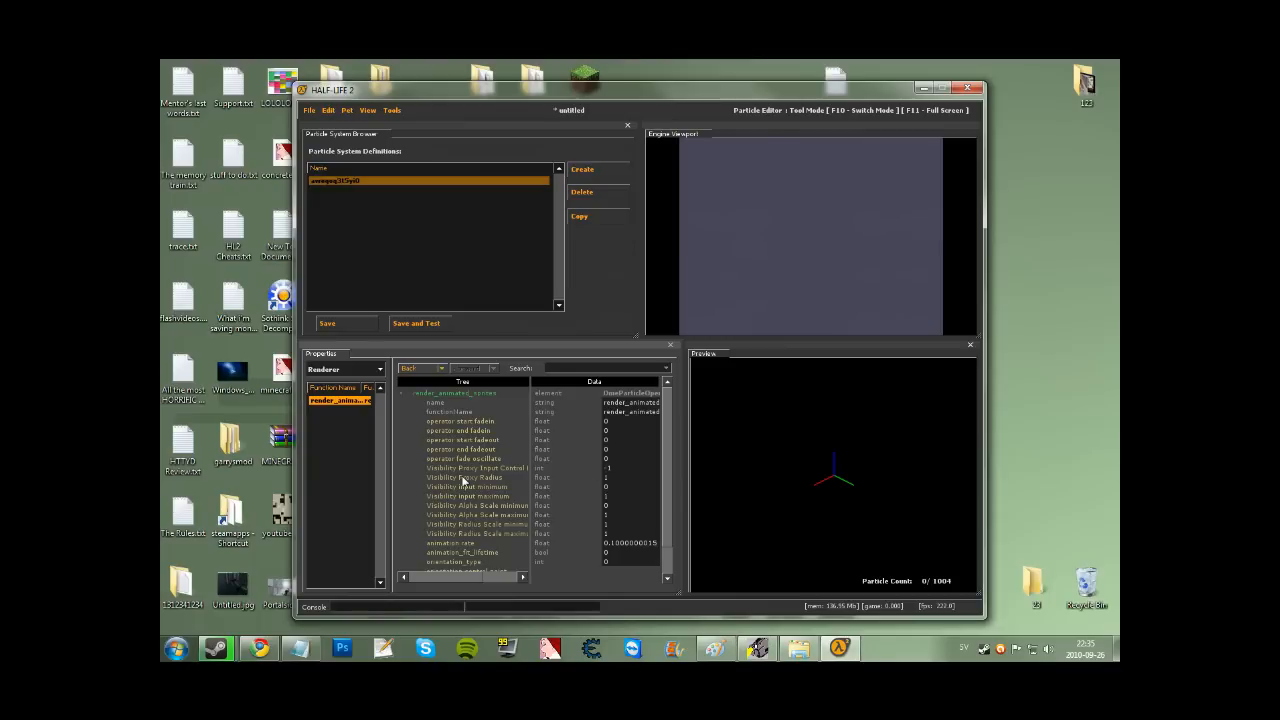
left_click(356, 374)
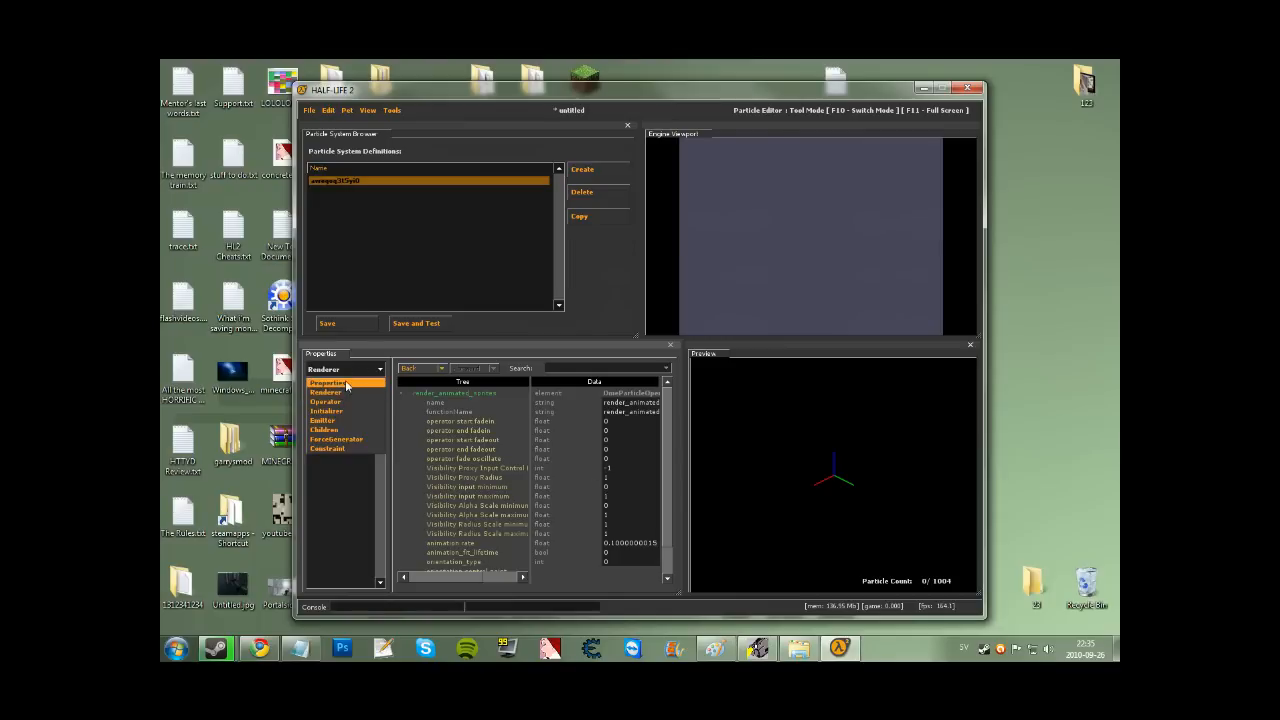
left_click(348, 388)
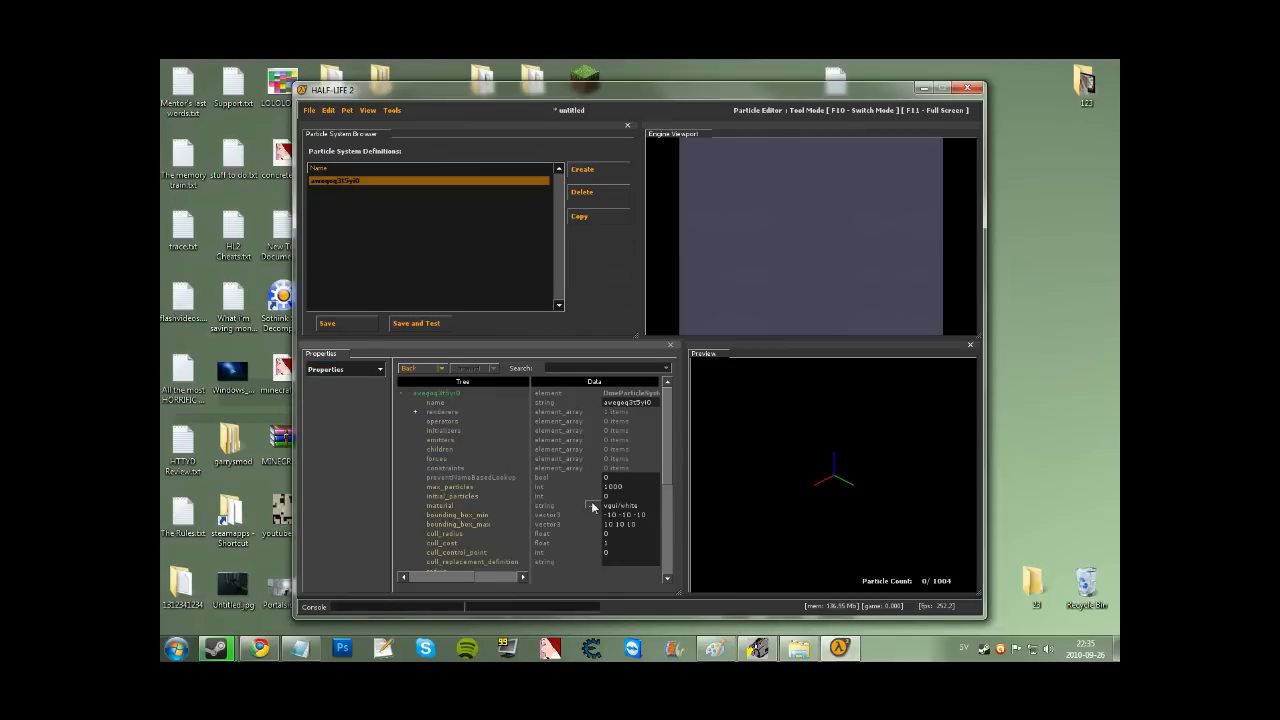
left_click(435, 506)
Choose particle\animglow02.vmt as the particle system's material.
left_click(592, 505)
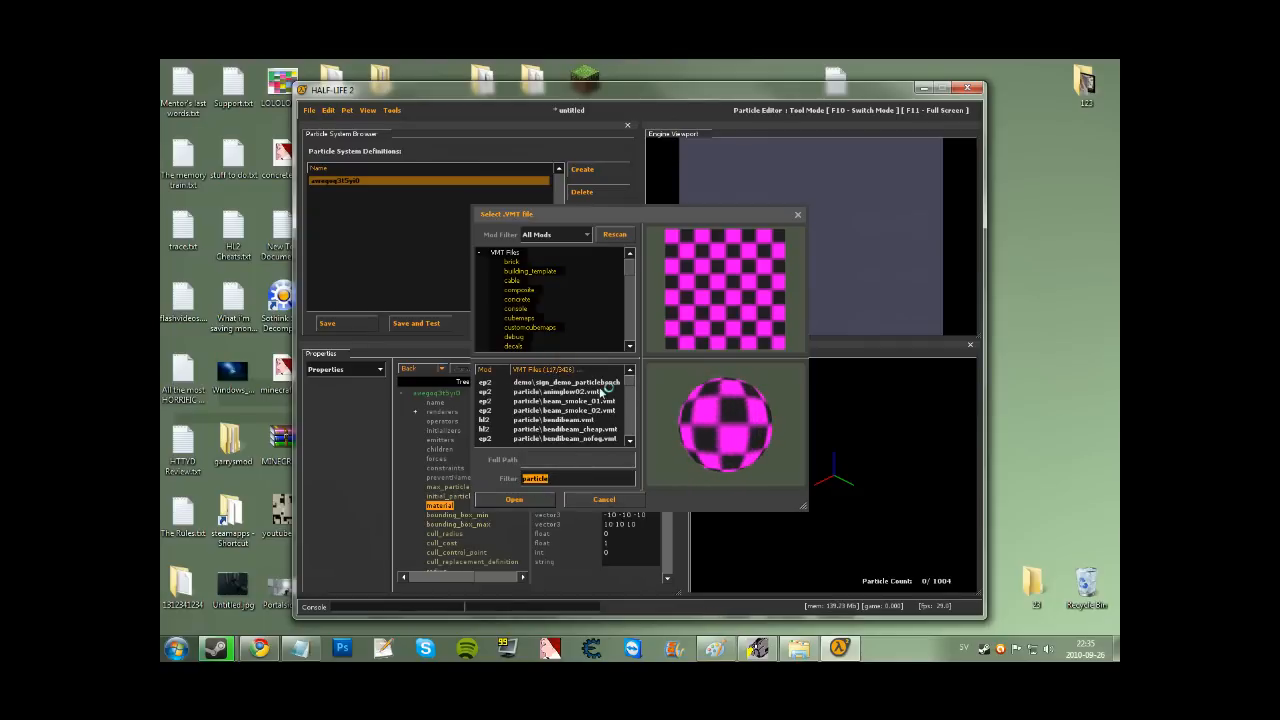
left_click(600, 391)
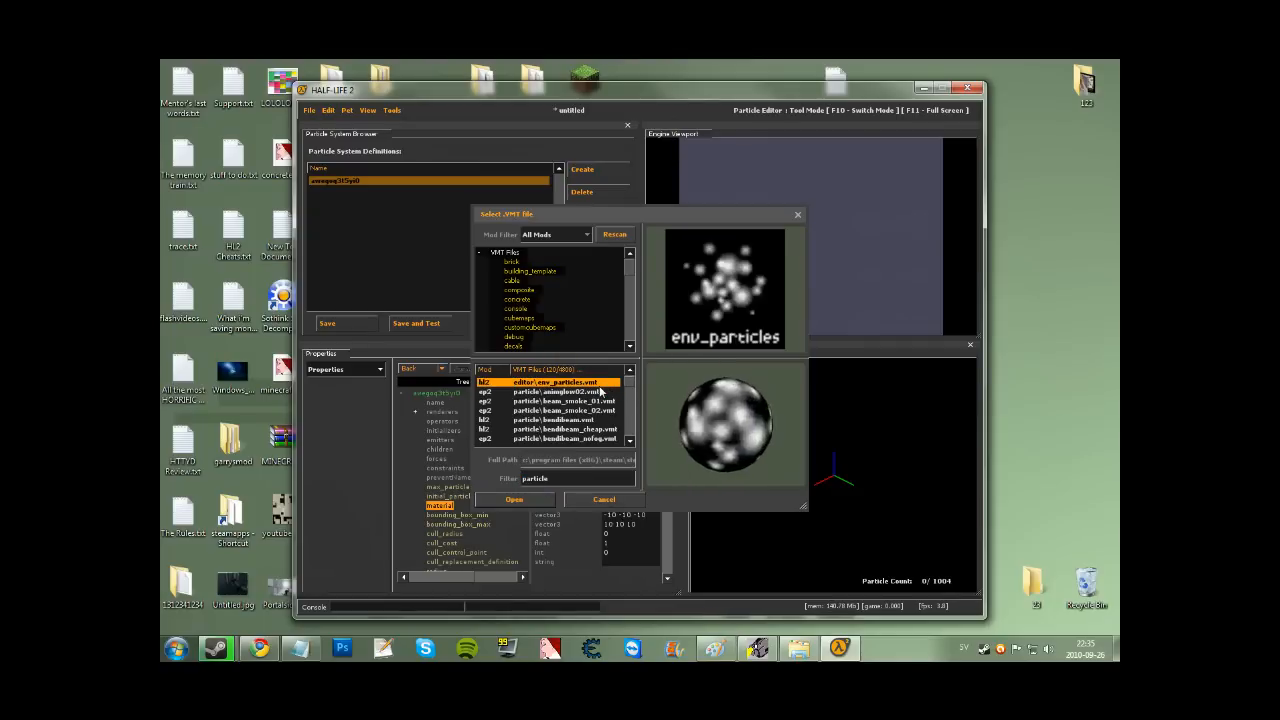
left_click(600, 391)
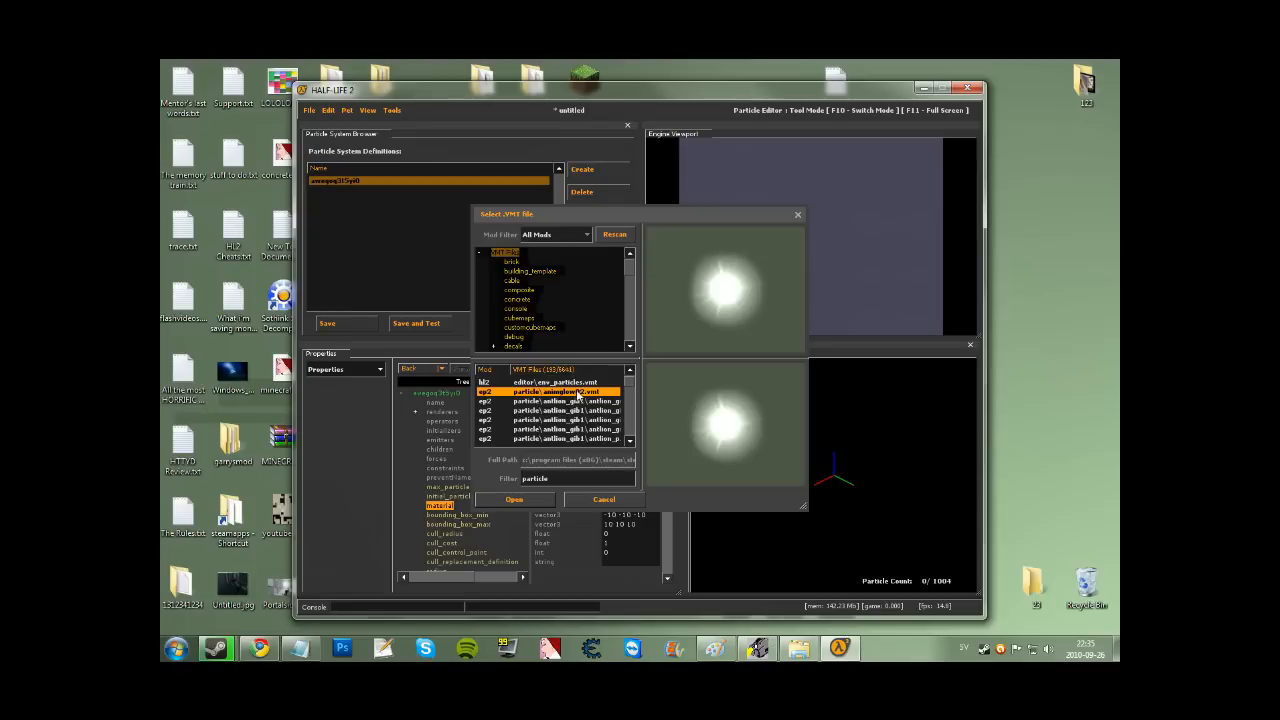
double_click(578, 393)
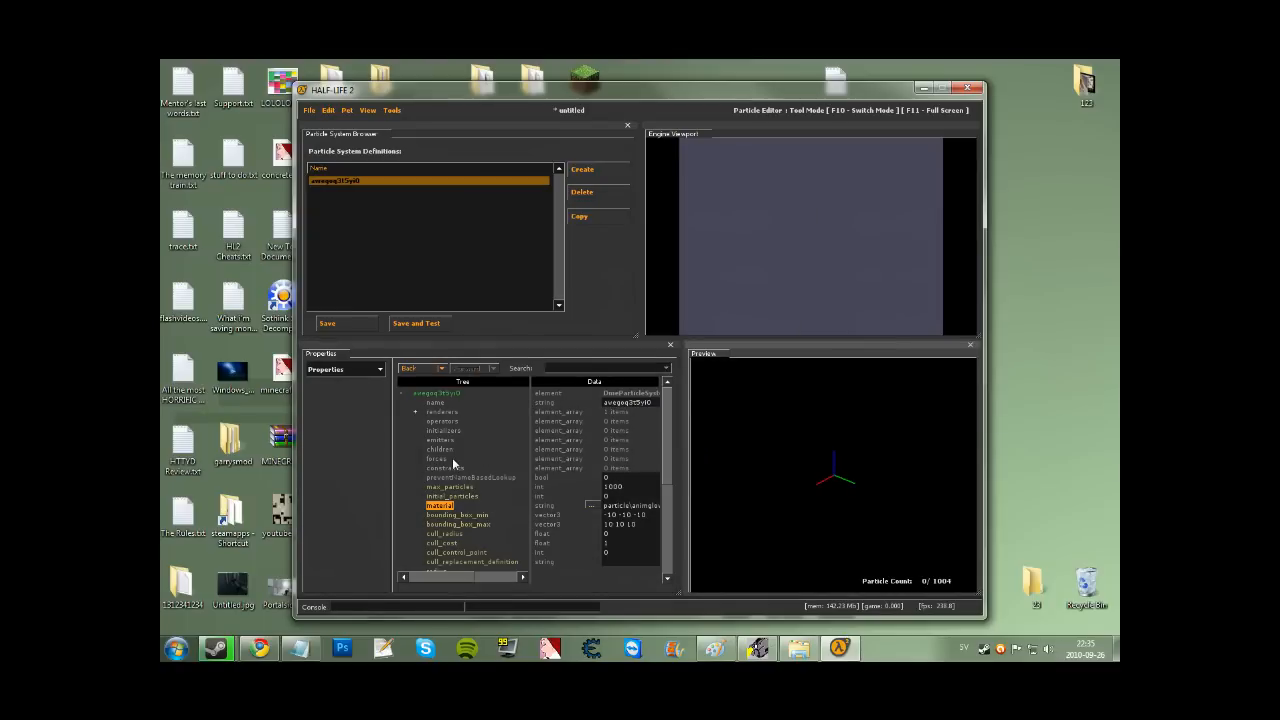
left_click(352, 370)
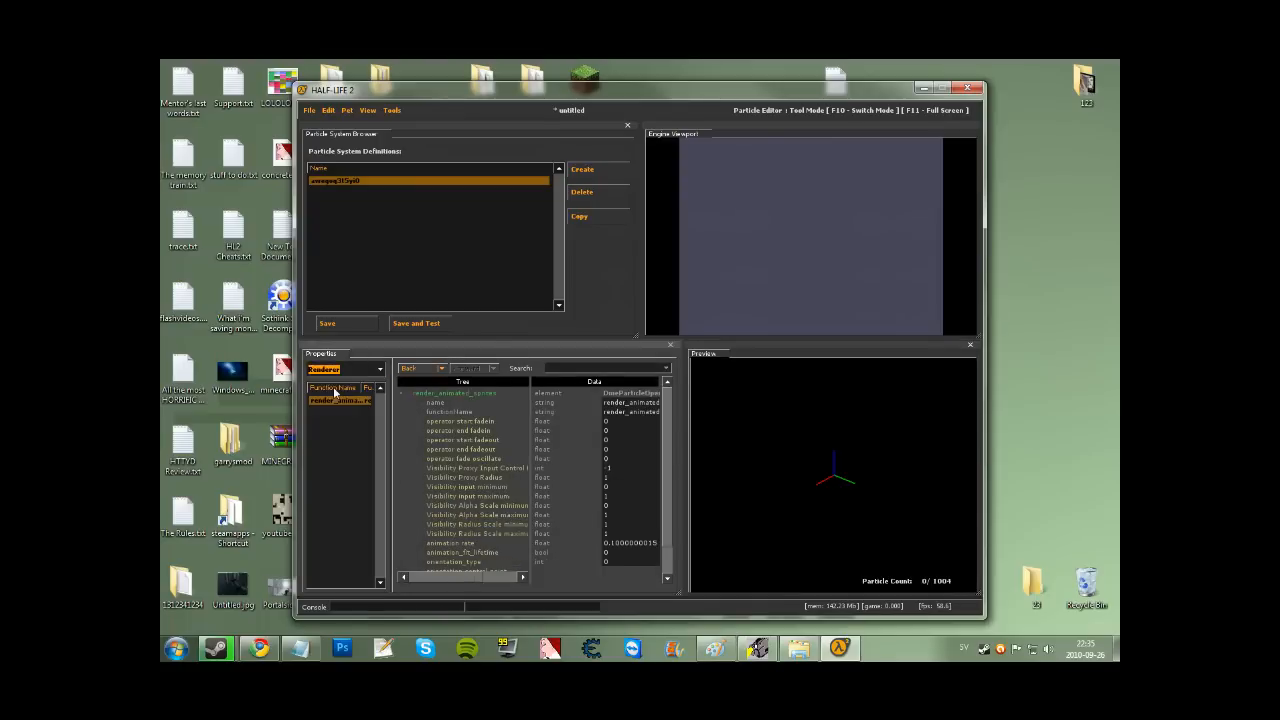
Add an emit_continuously emitter at rate 100 and watch particles spawn in the preview.
left_click(349, 403)
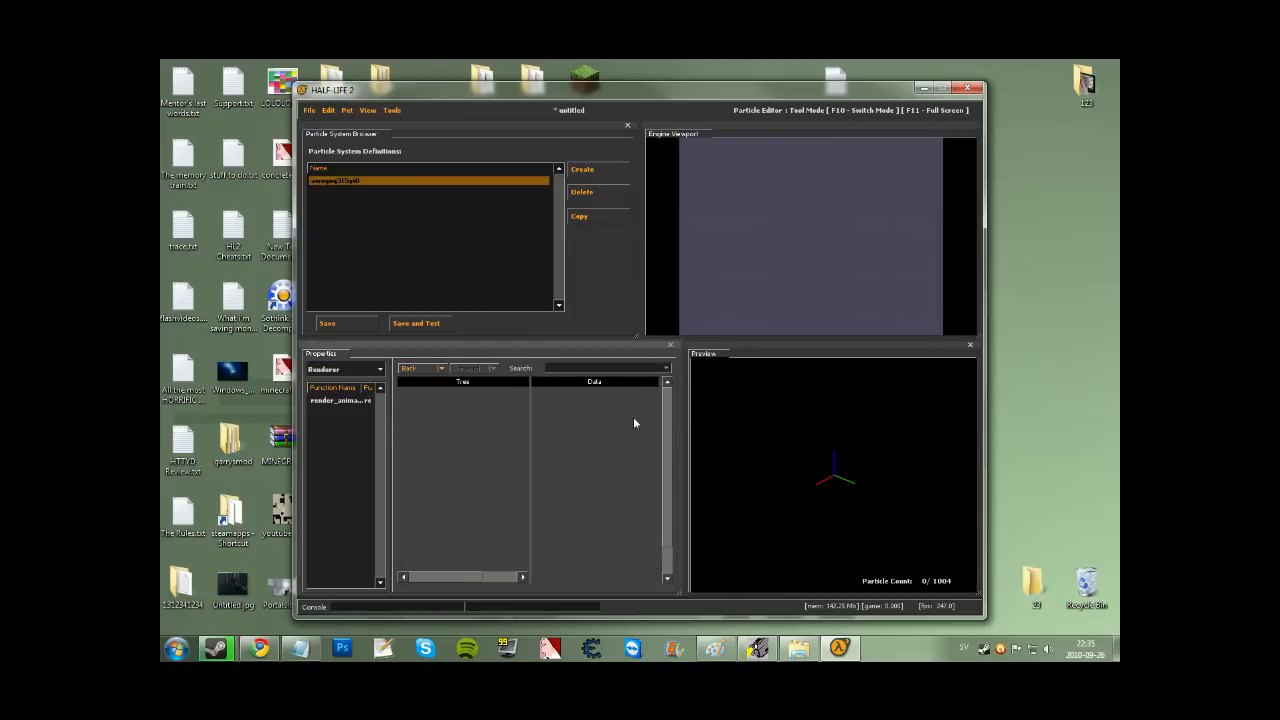
left_click(340, 401)
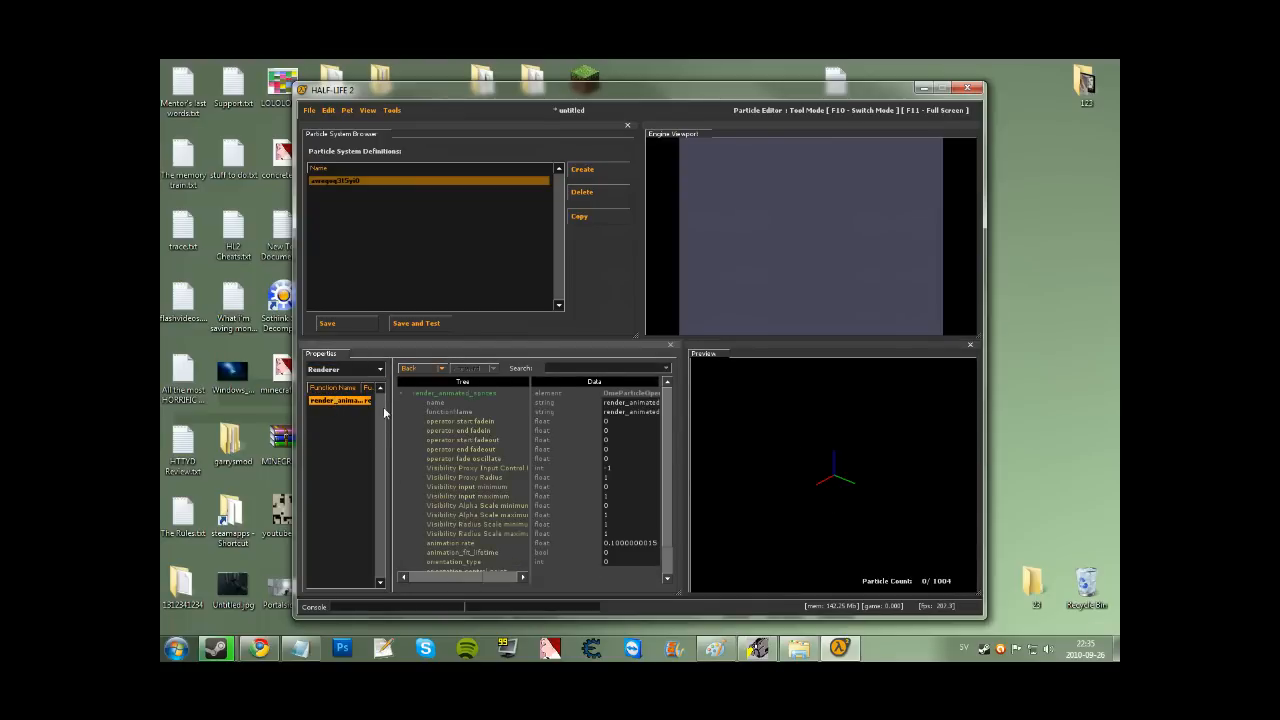
left_click(368, 372)
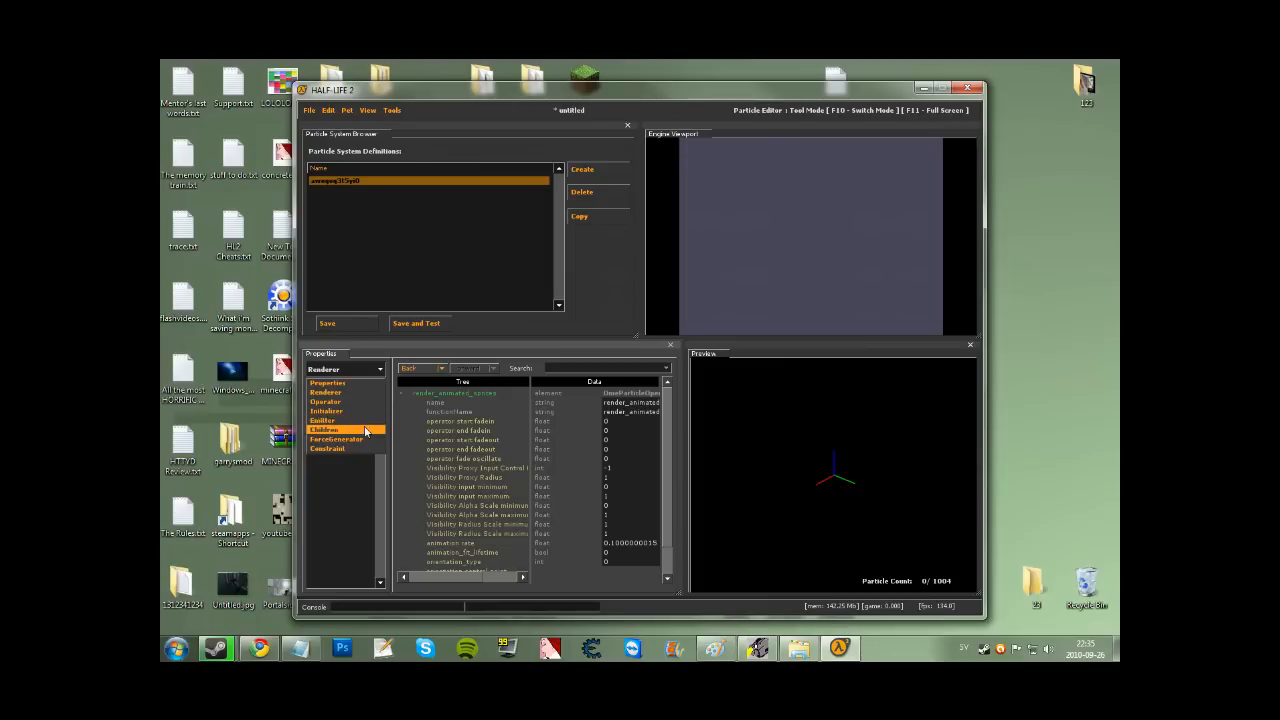
left_click(365, 421)
right_click(349, 425)
left_click(357, 428)
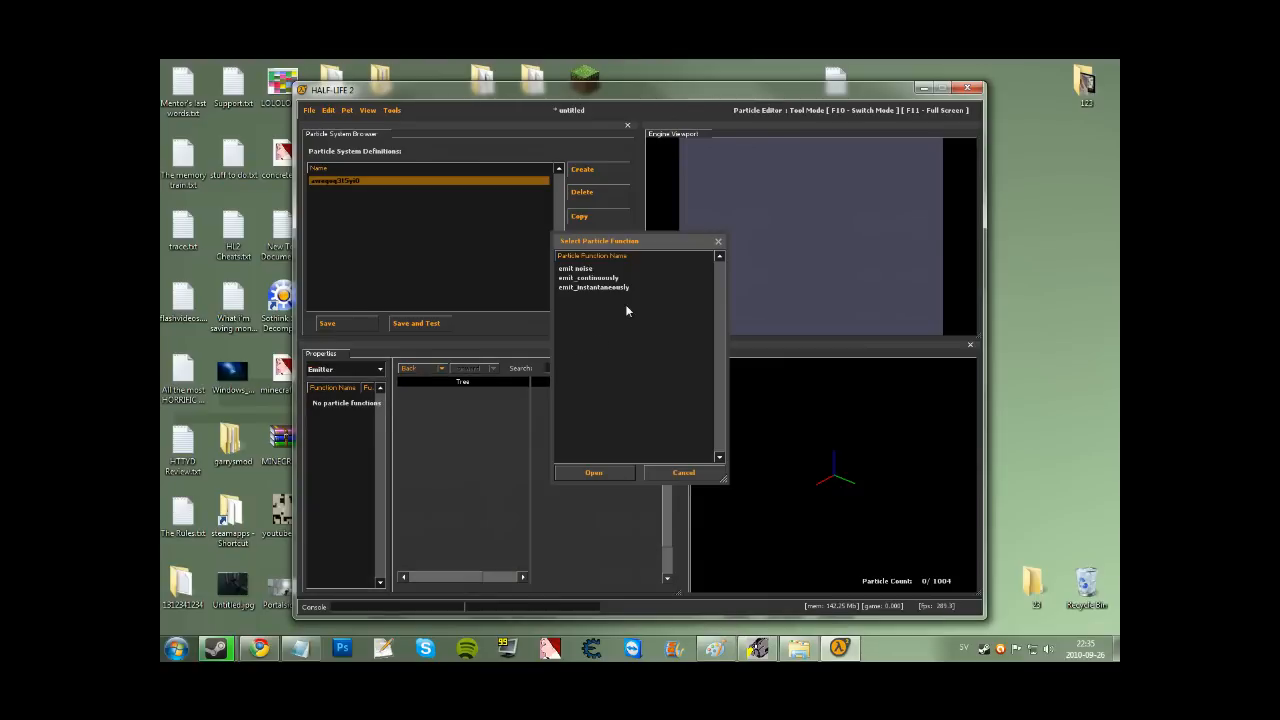
left_click(612, 287)
left_click(611, 279)
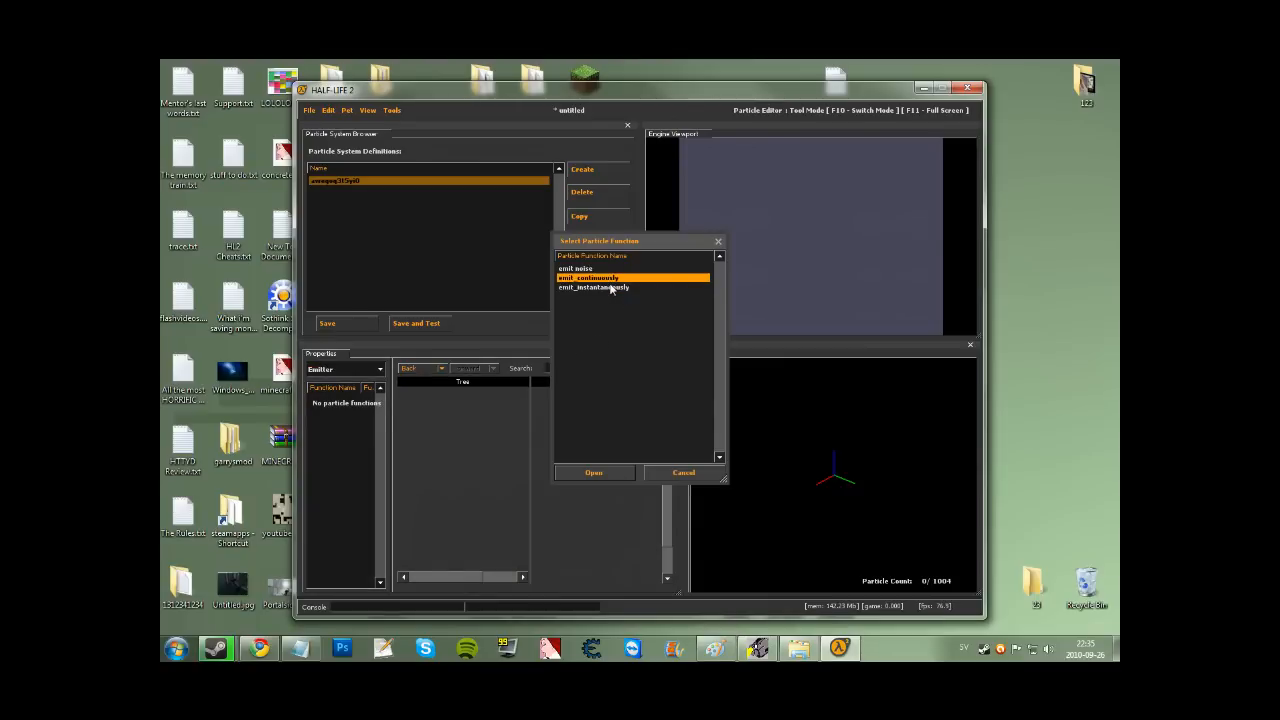
left_click(596, 473)
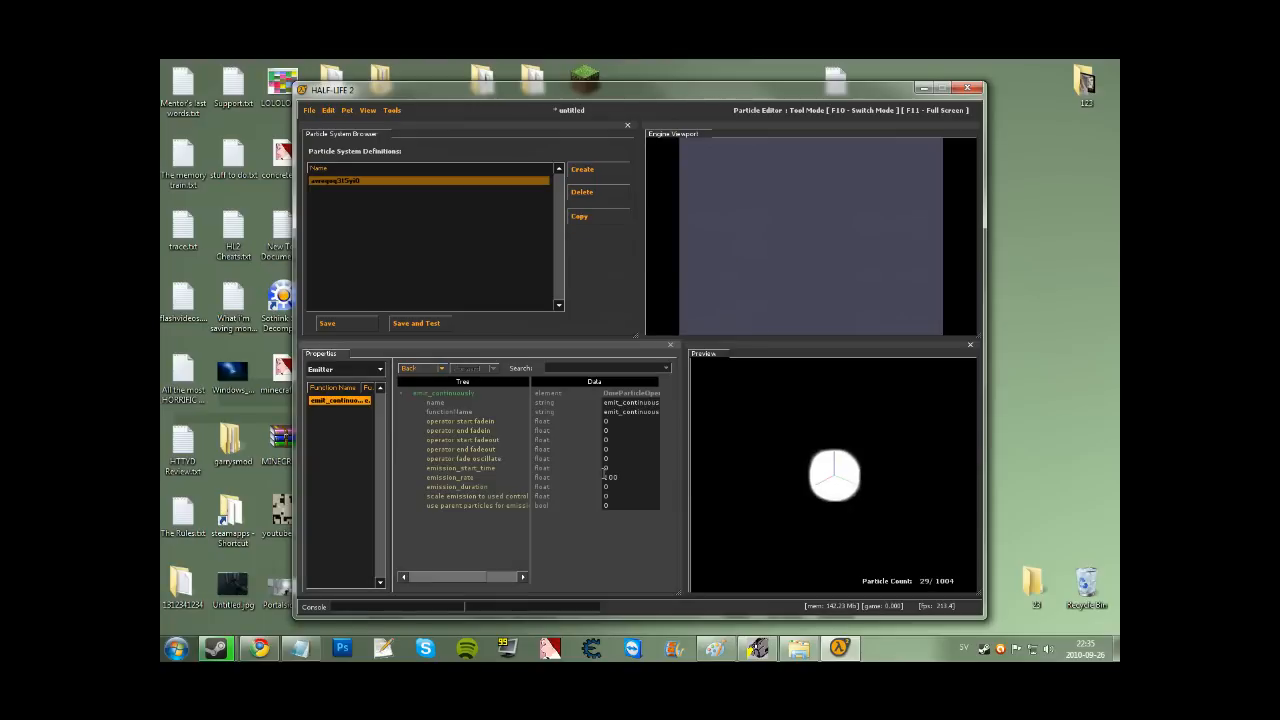
left_click(836, 506)
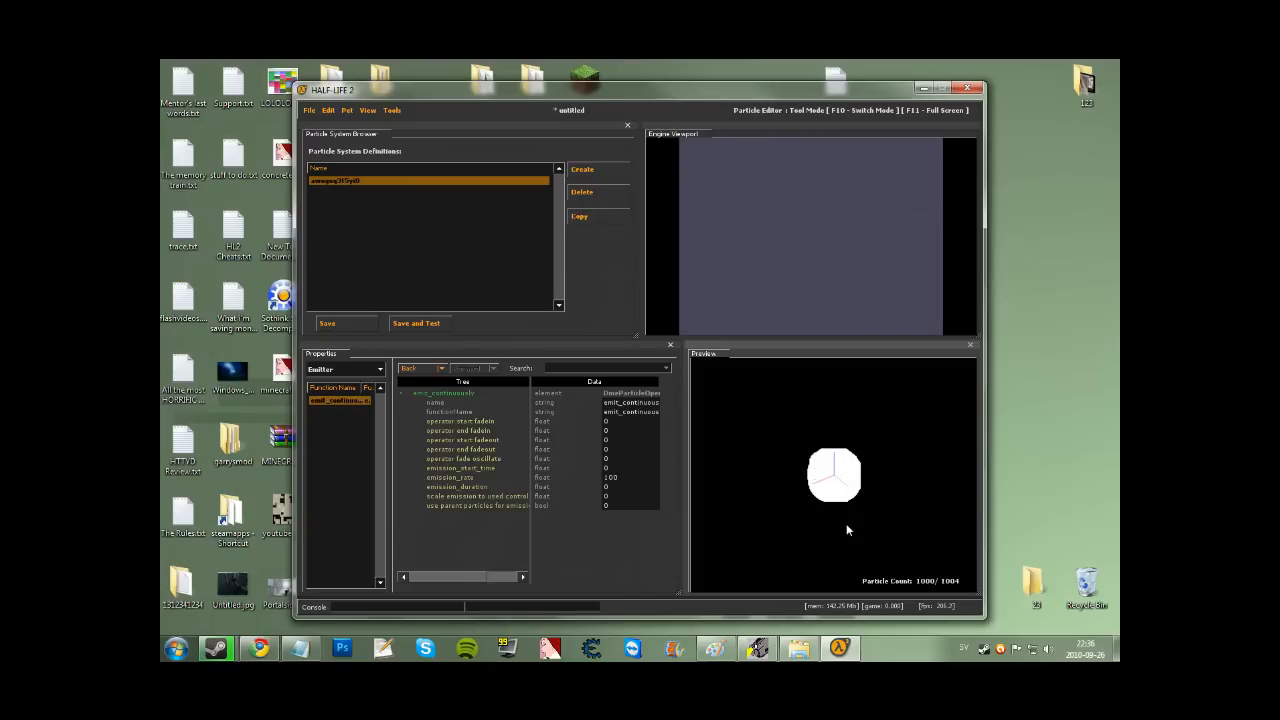
left_click(355, 370)
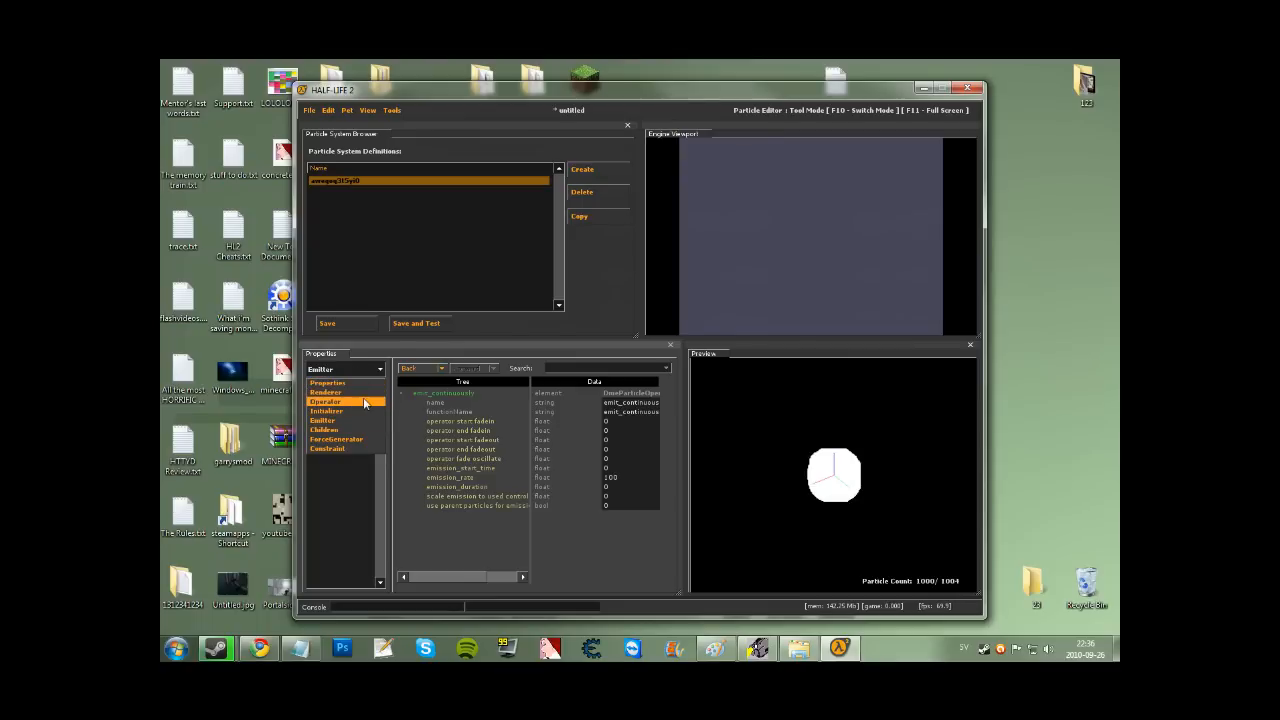
left_click(366, 402)
Browse the available operator functions and close the list without adding any.
right_click(340, 421)
left_click(338, 432)
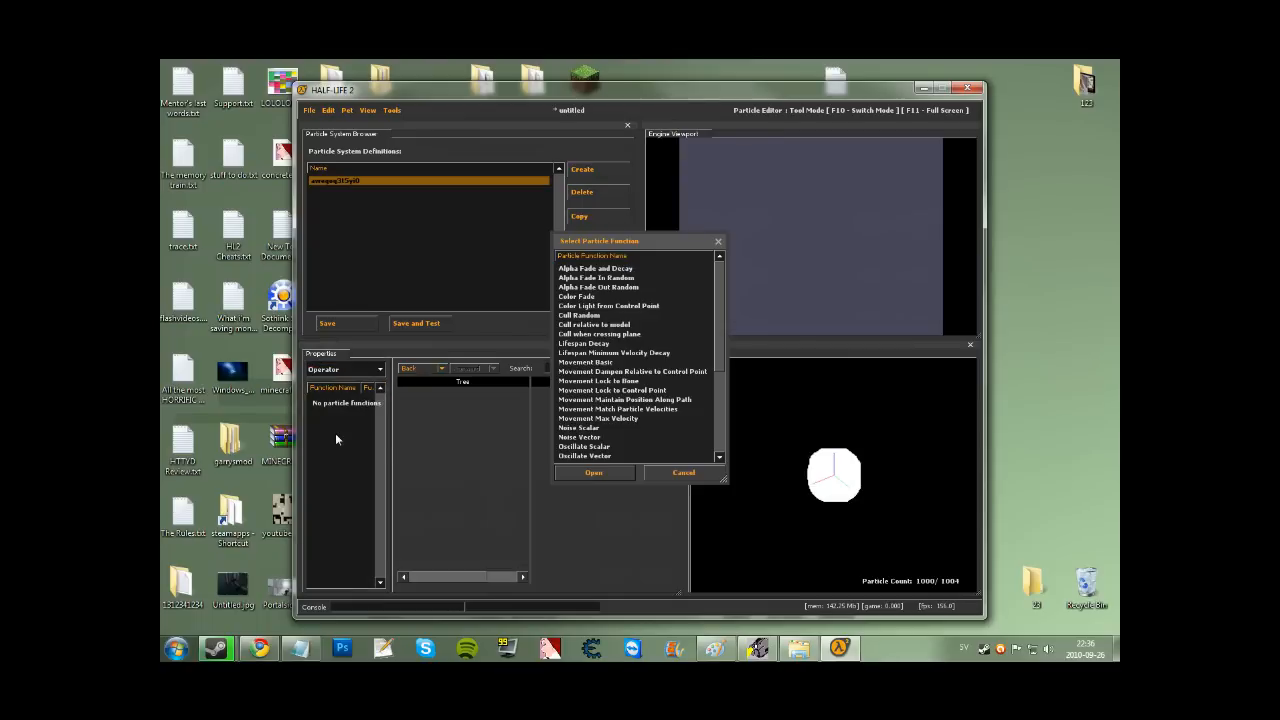
left_click_drag(720, 360, 714, 410)
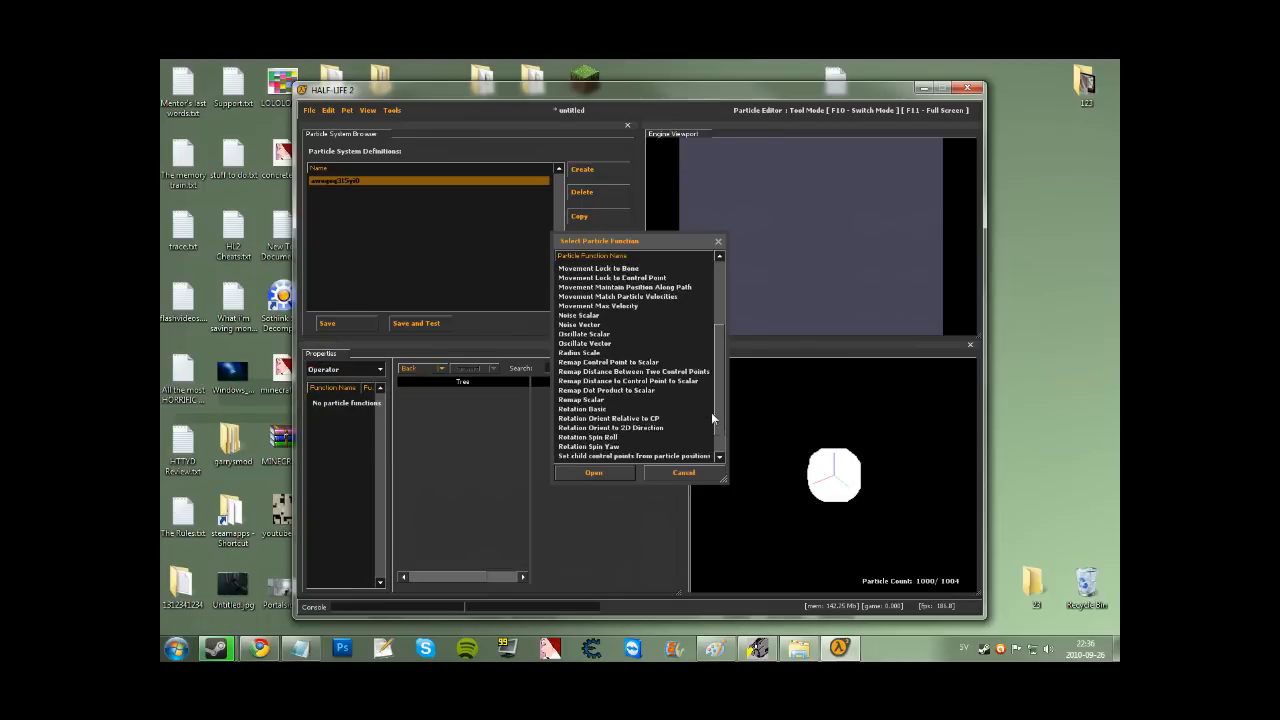
left_click(719, 240)
left_click(324, 371)
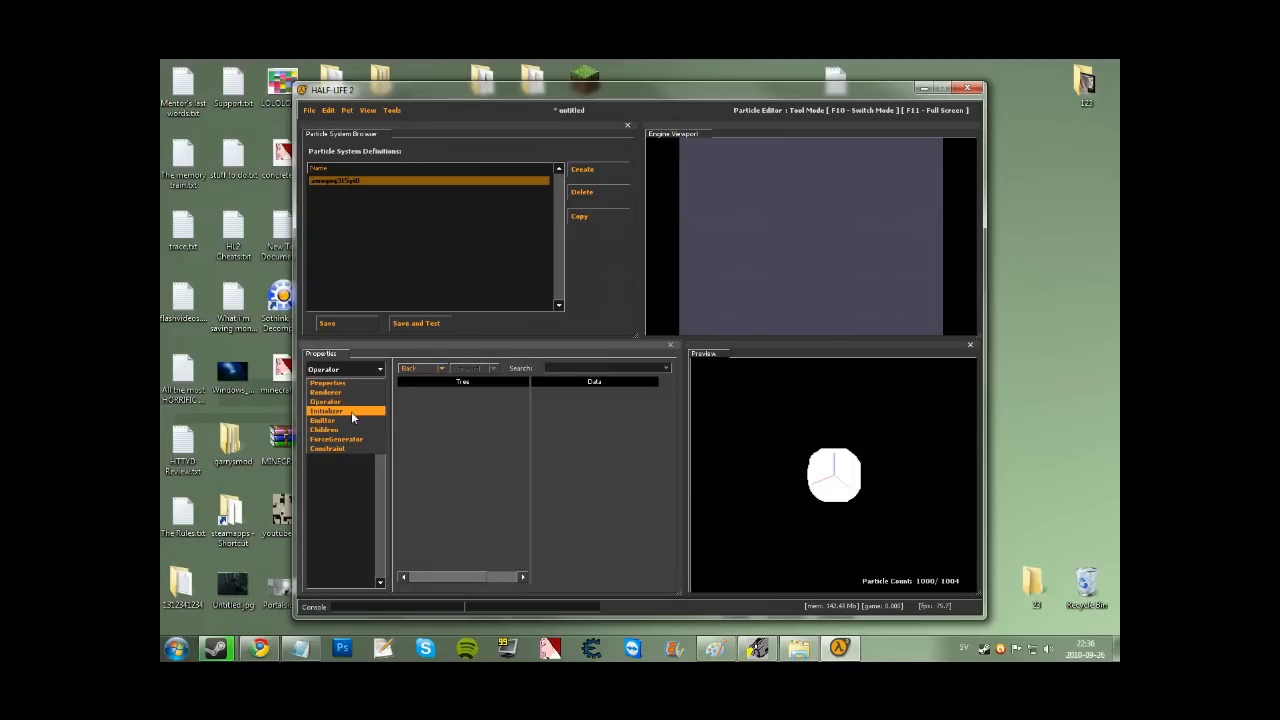
left_click(351, 411)
Add a Position Within Sphere Random initializer to the particle system.
right_click(336, 424)
left_click(340, 429)
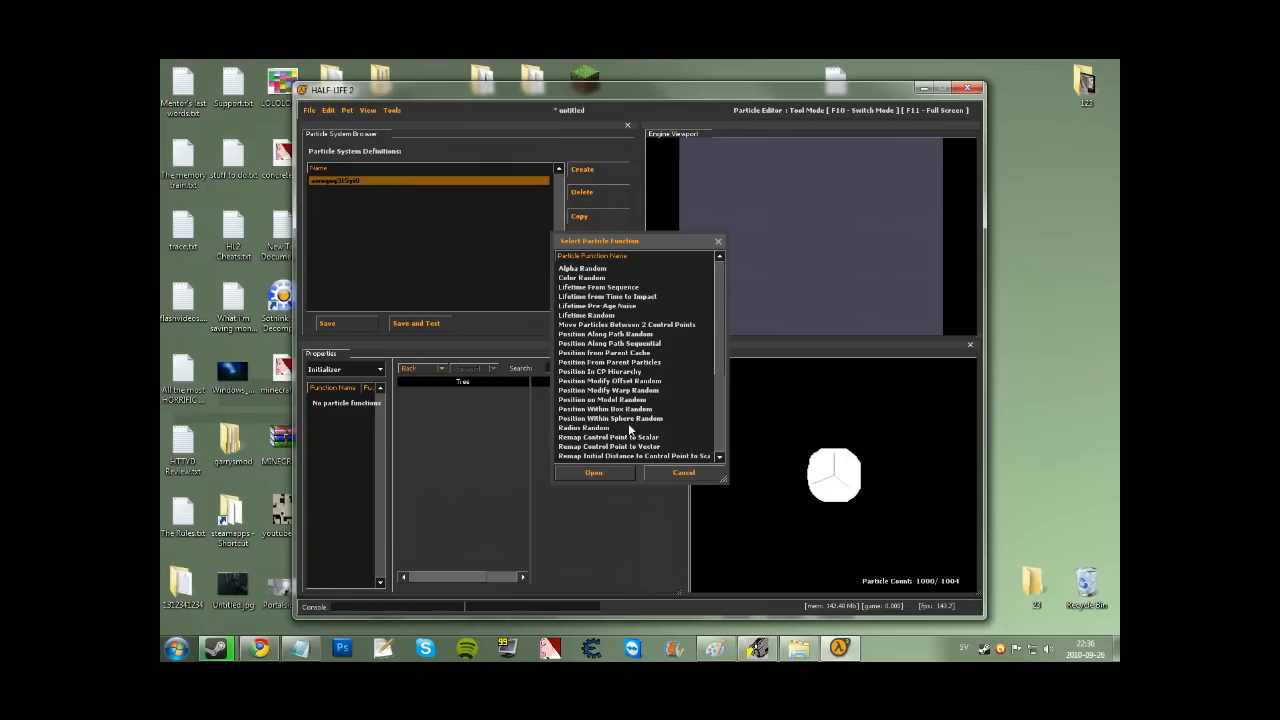
left_click(605, 410)
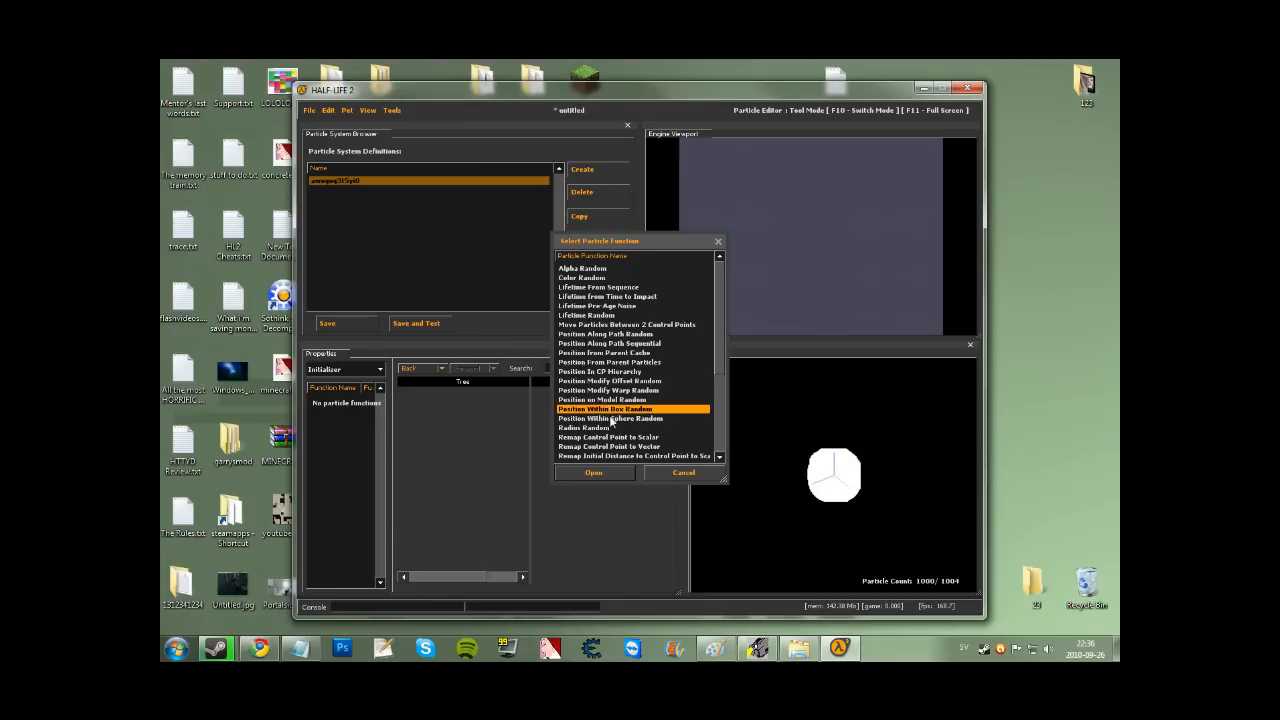
left_click(611, 419)
left_click(593, 472)
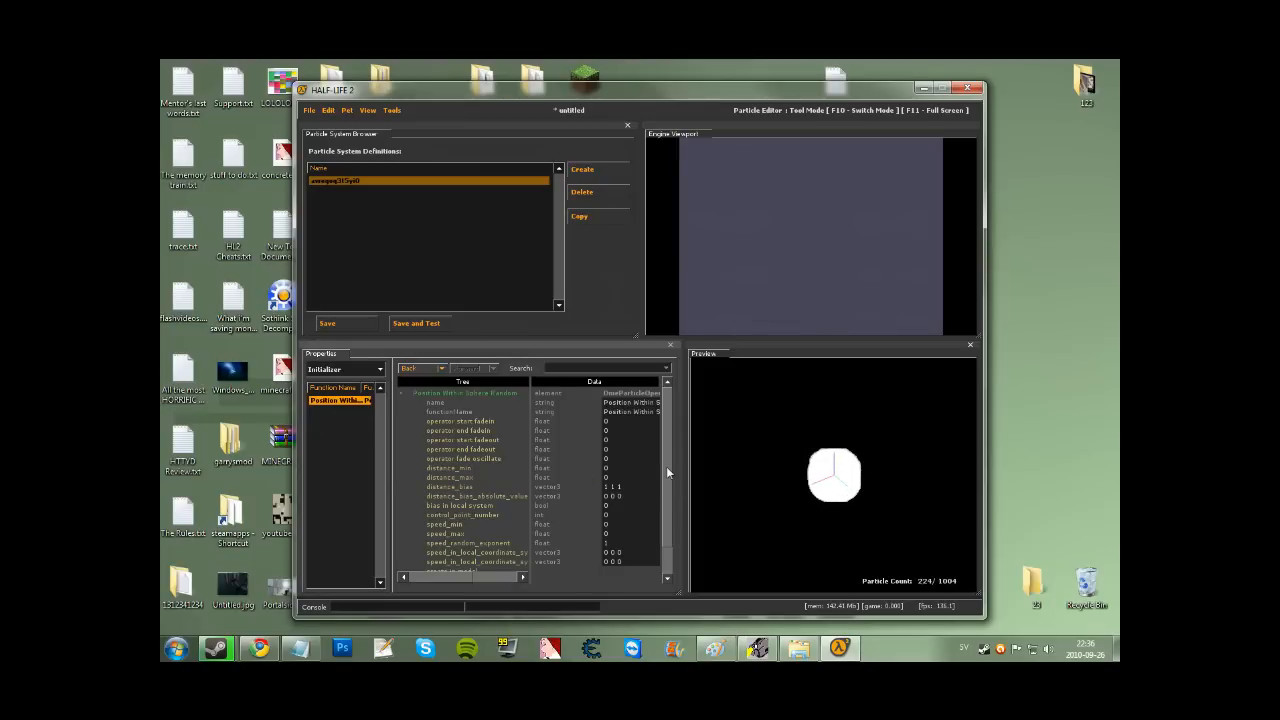
left_click_drag(666, 466, 663, 493)
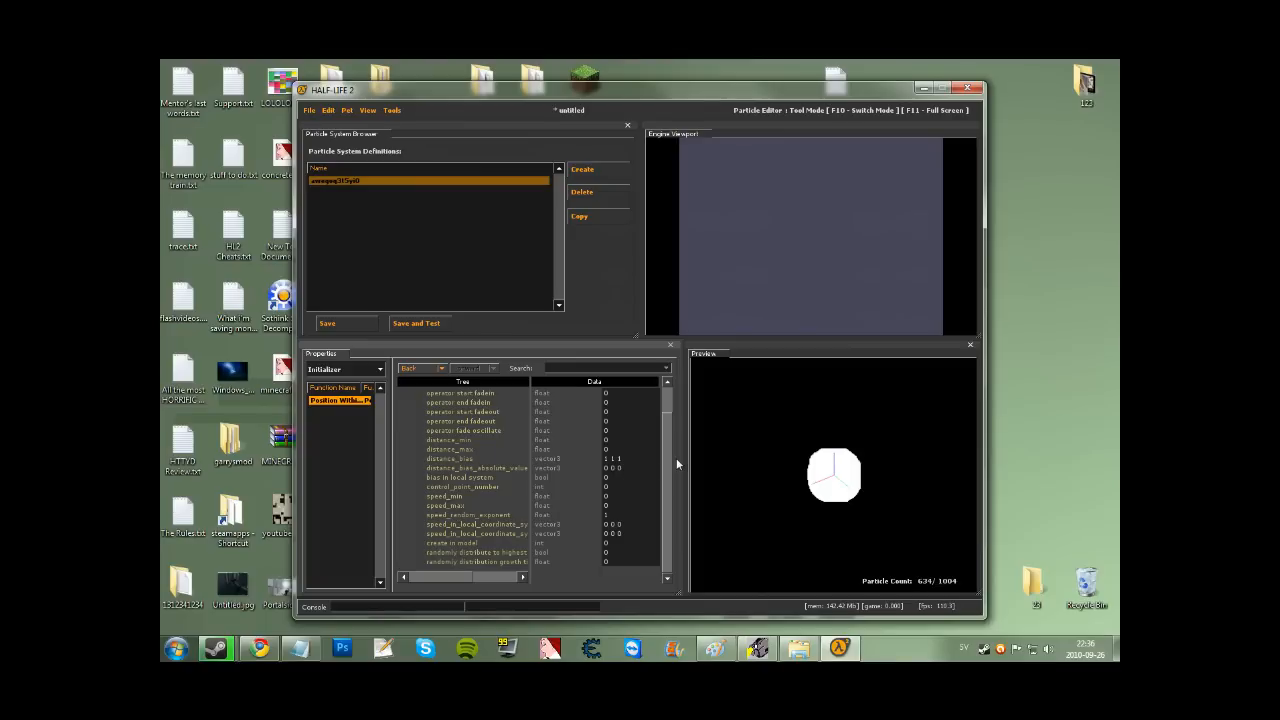
scroll(670, 445, "up", 1)
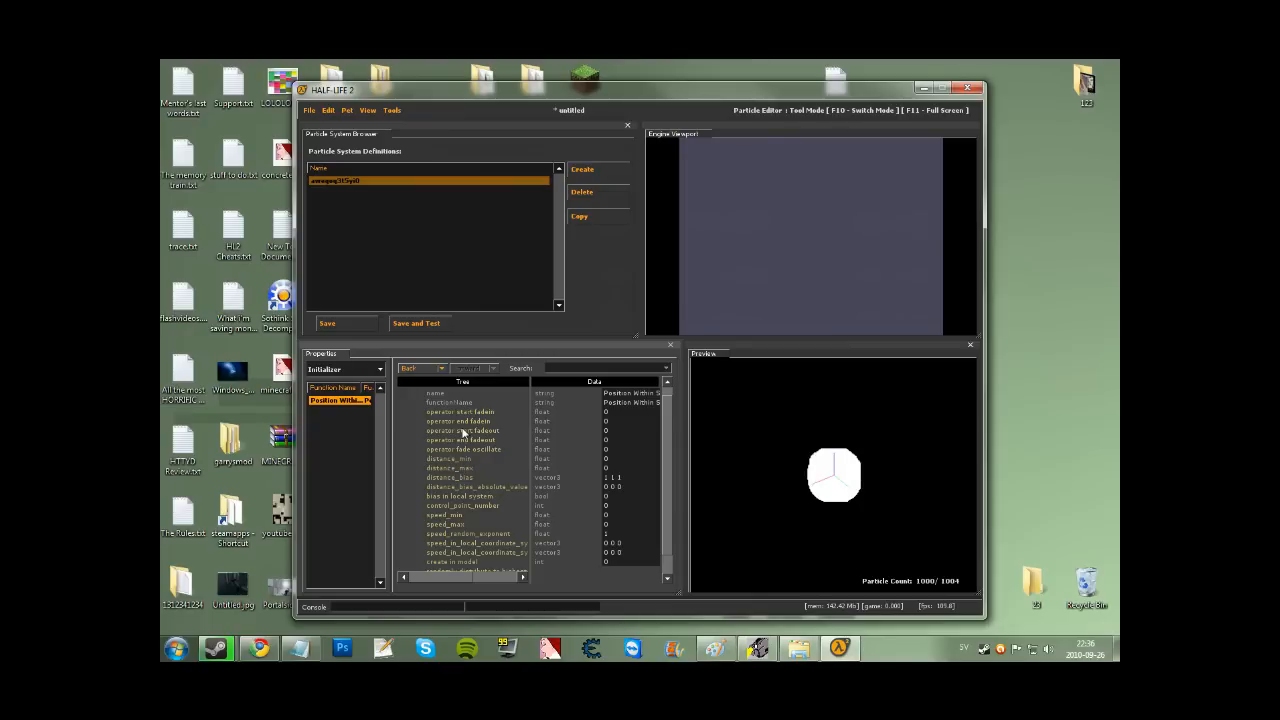
scroll(676, 428, "down", 1)
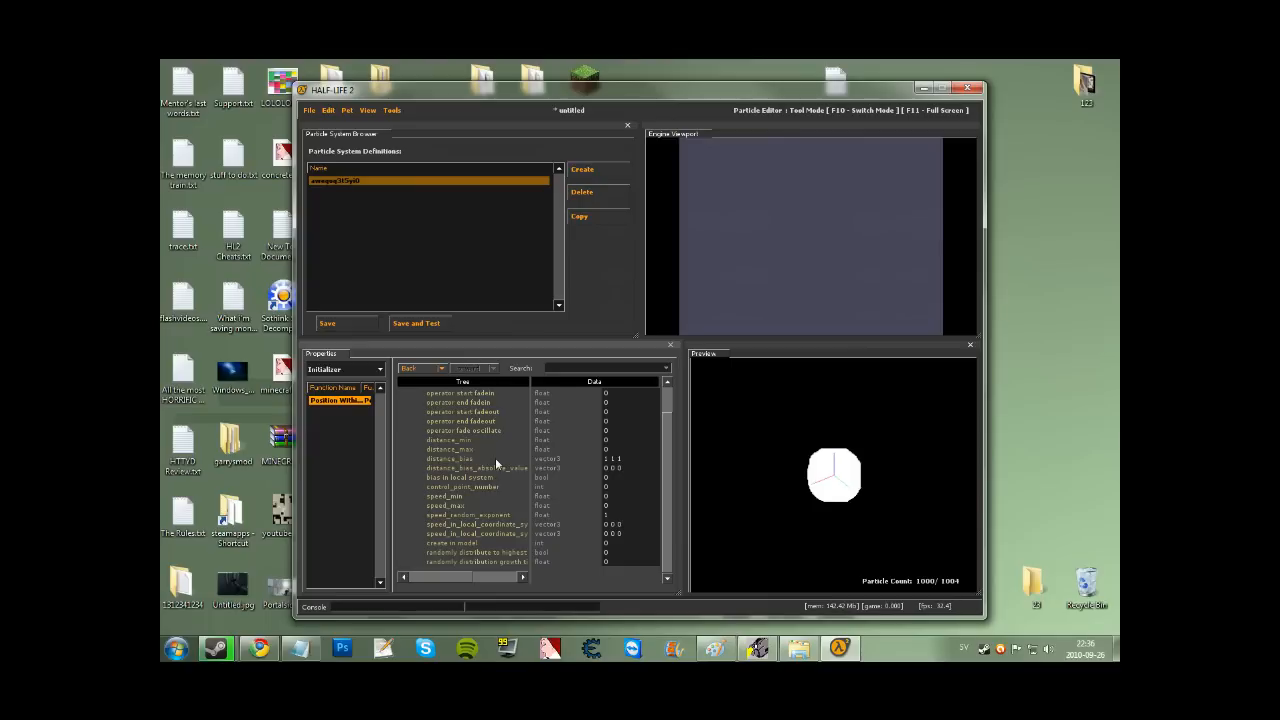
scroll(495, 462, "up", 1)
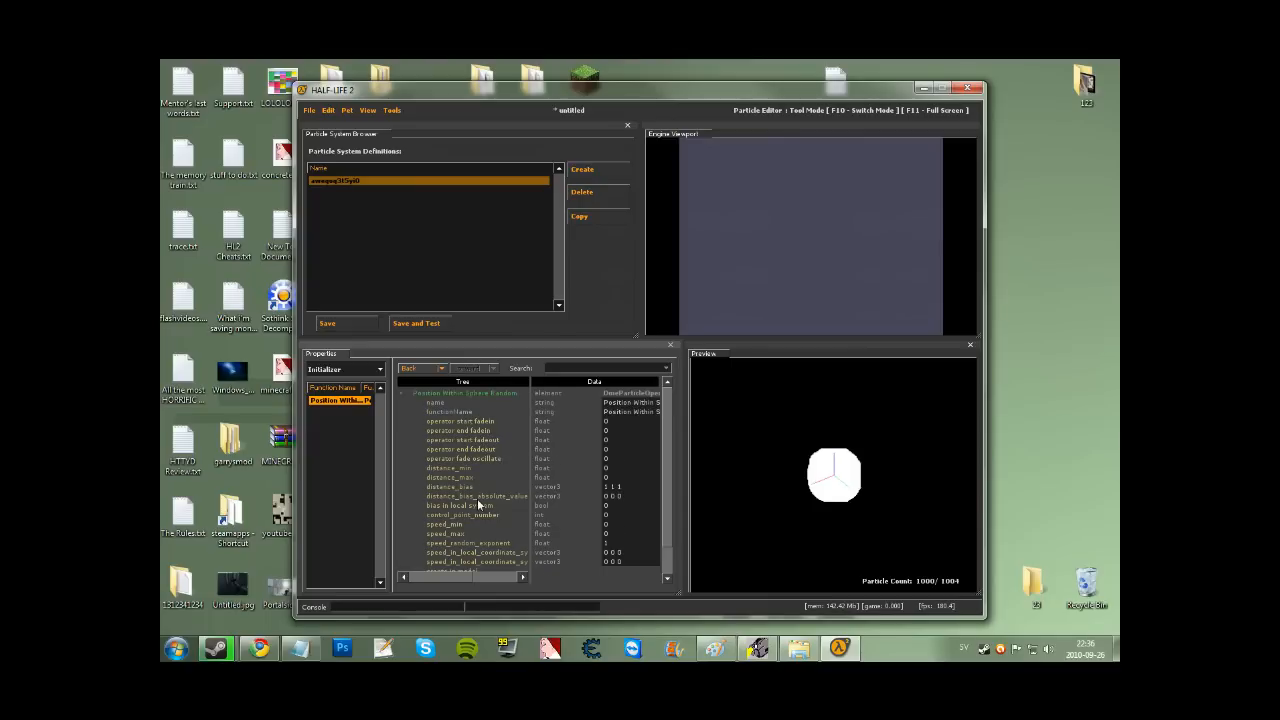
Set the initializer's distance_max to 16, then change it to 64.
left_click(452, 468)
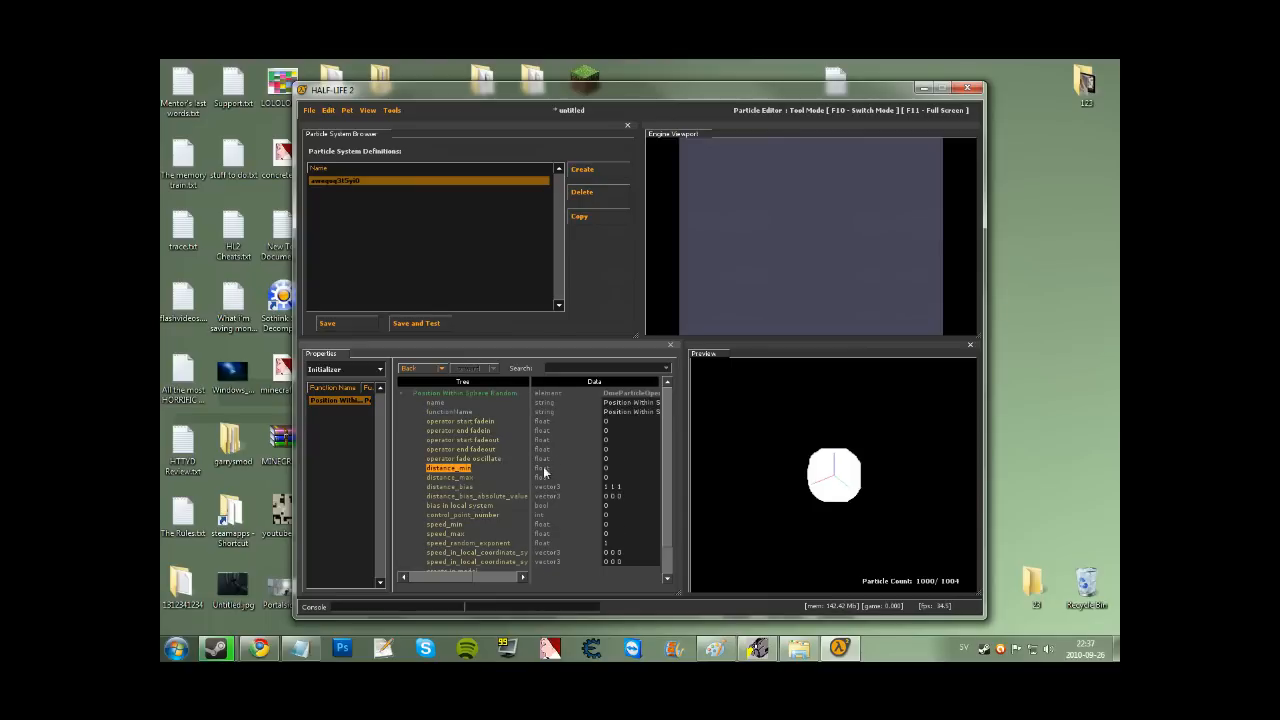
left_click(450, 477)
type("16")
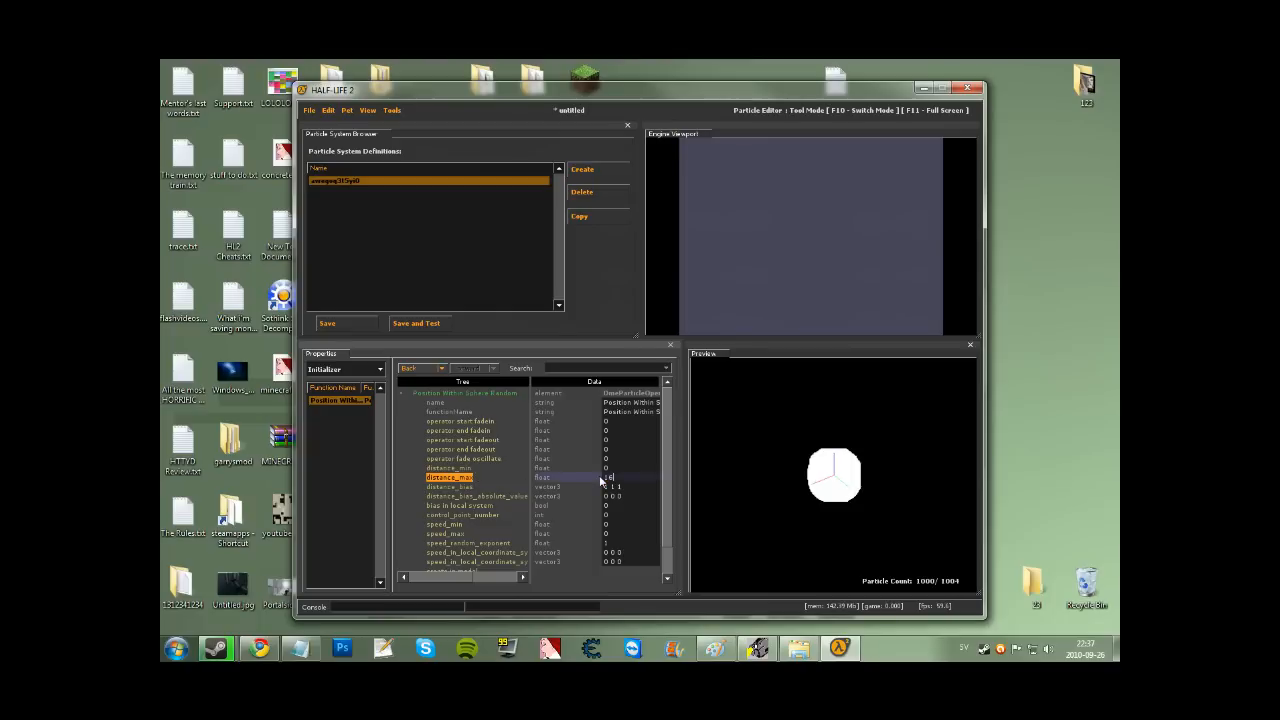
key("Return")
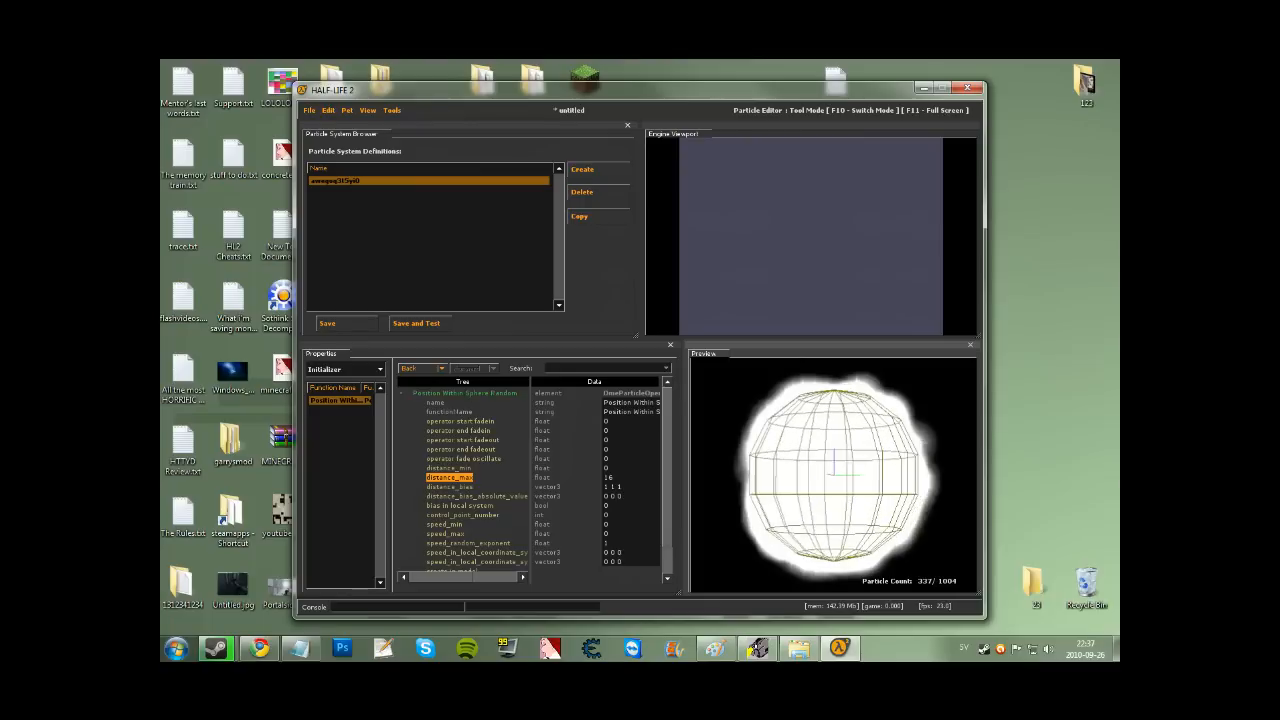
double_click(606, 478)
type("64")
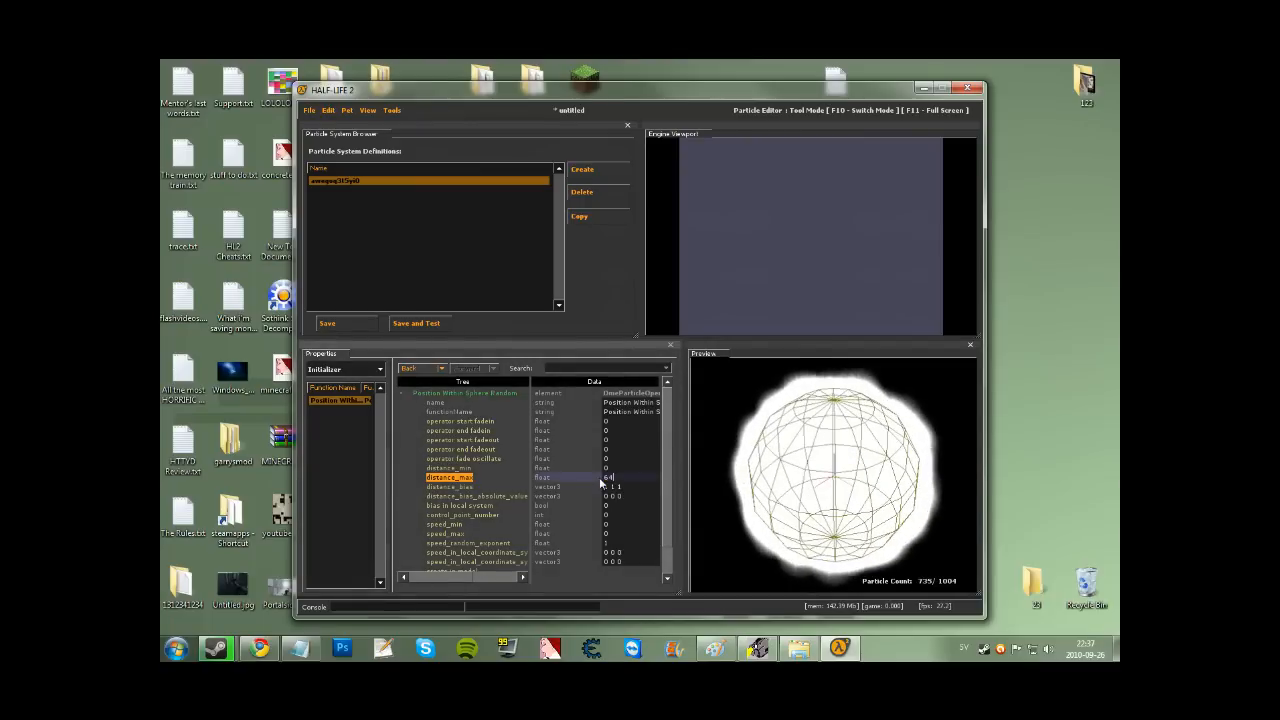
key("Return")
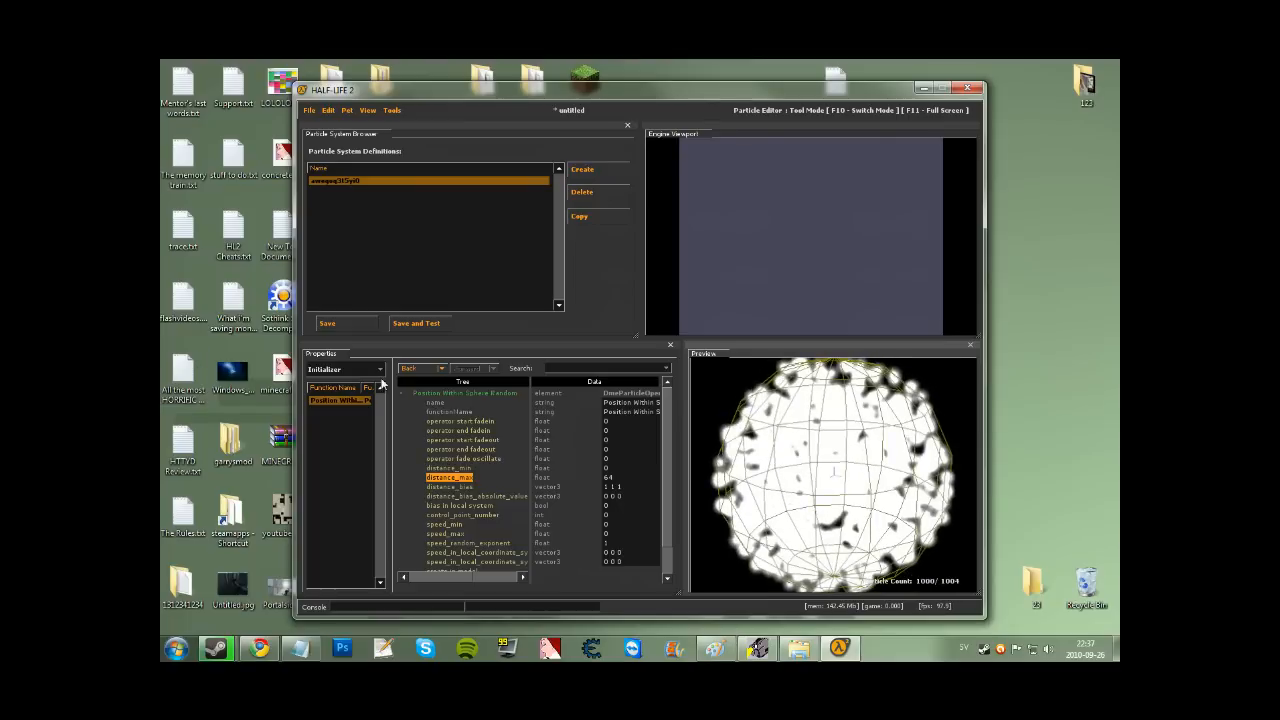
left_click(374, 370)
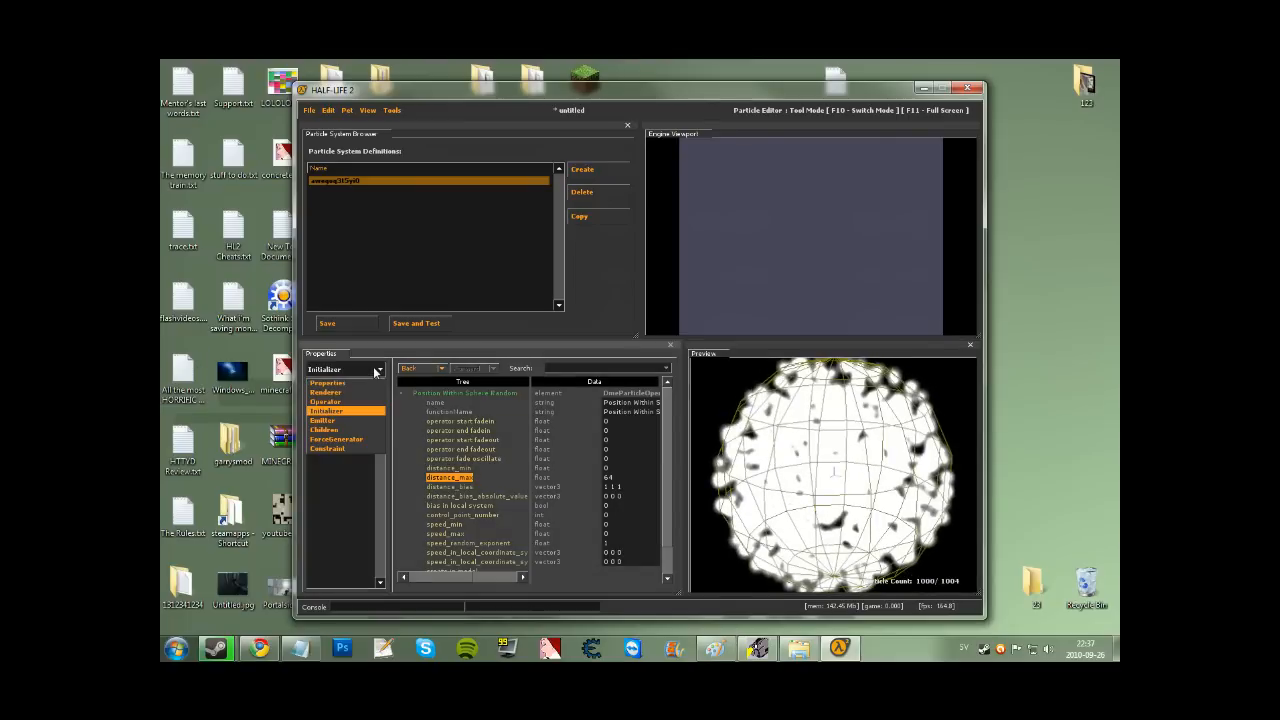
Add a Pull towards control point force generator to the system.
left_click(344, 439)
right_click(347, 441)
left_click(337, 459)
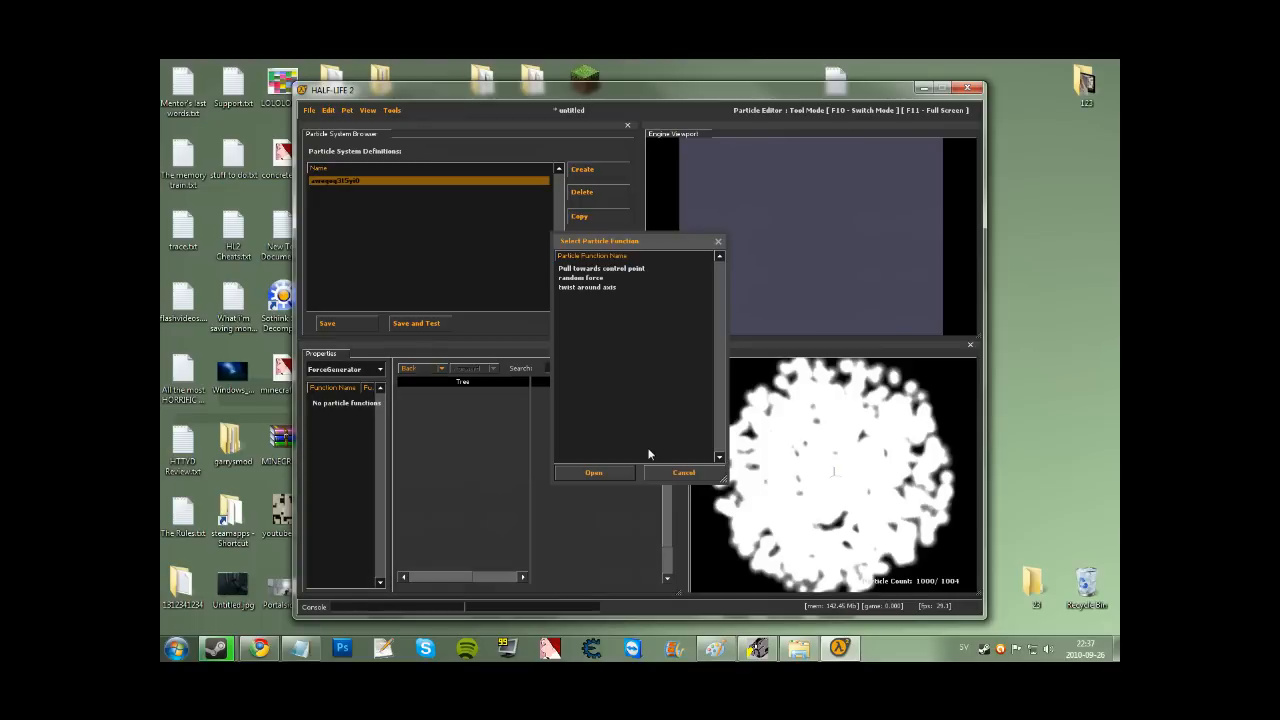
left_click(592, 269)
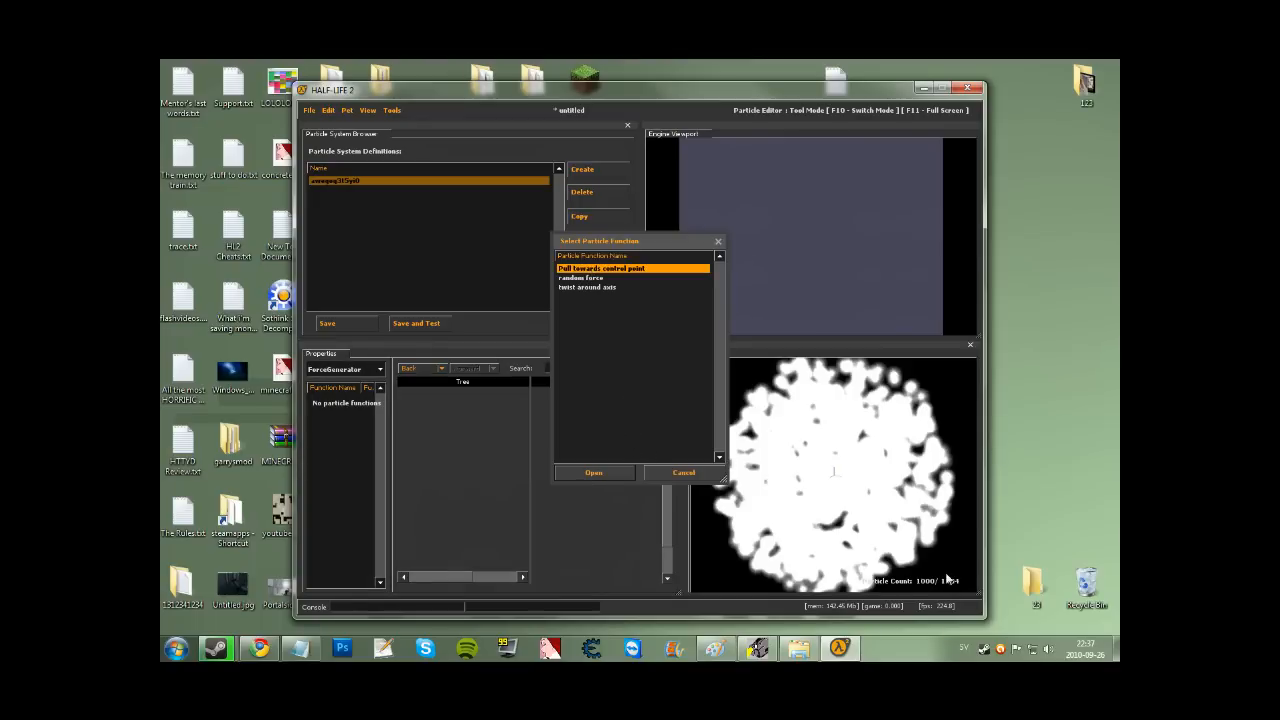
left_click(593, 472)
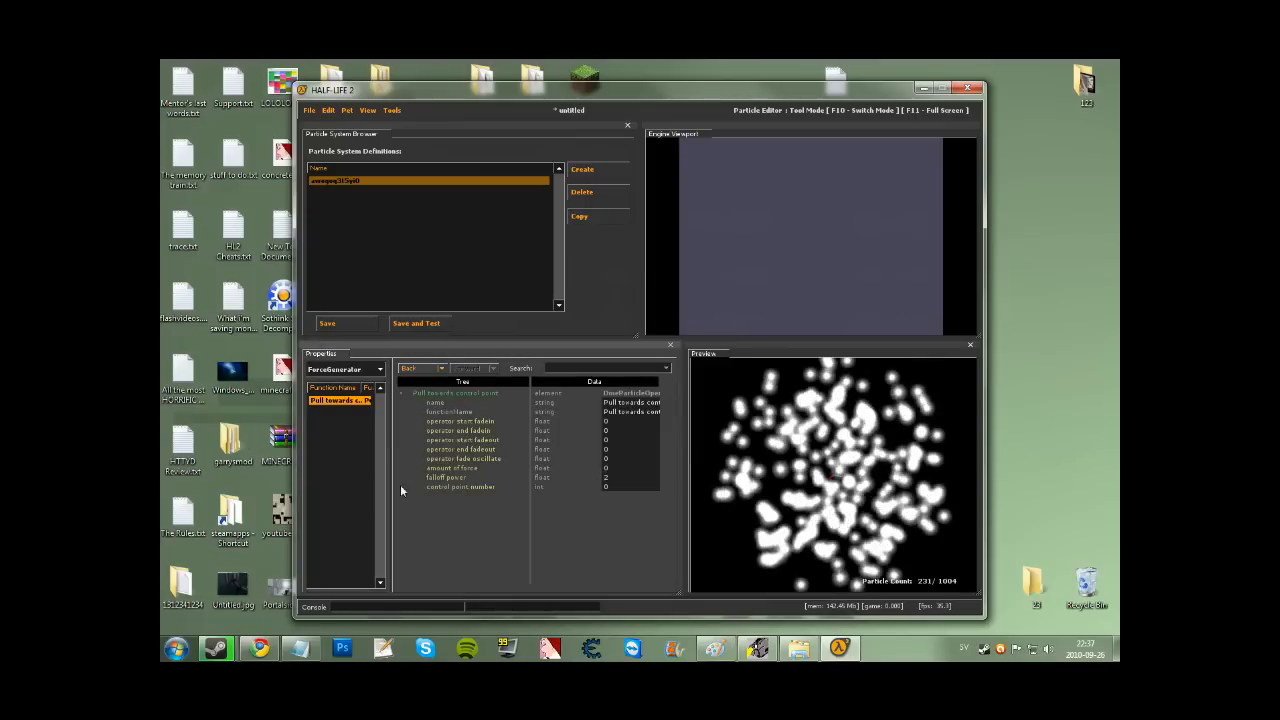
Raise the amount of force step by step to 100, 1000, then 10000.
left_click(452, 467)
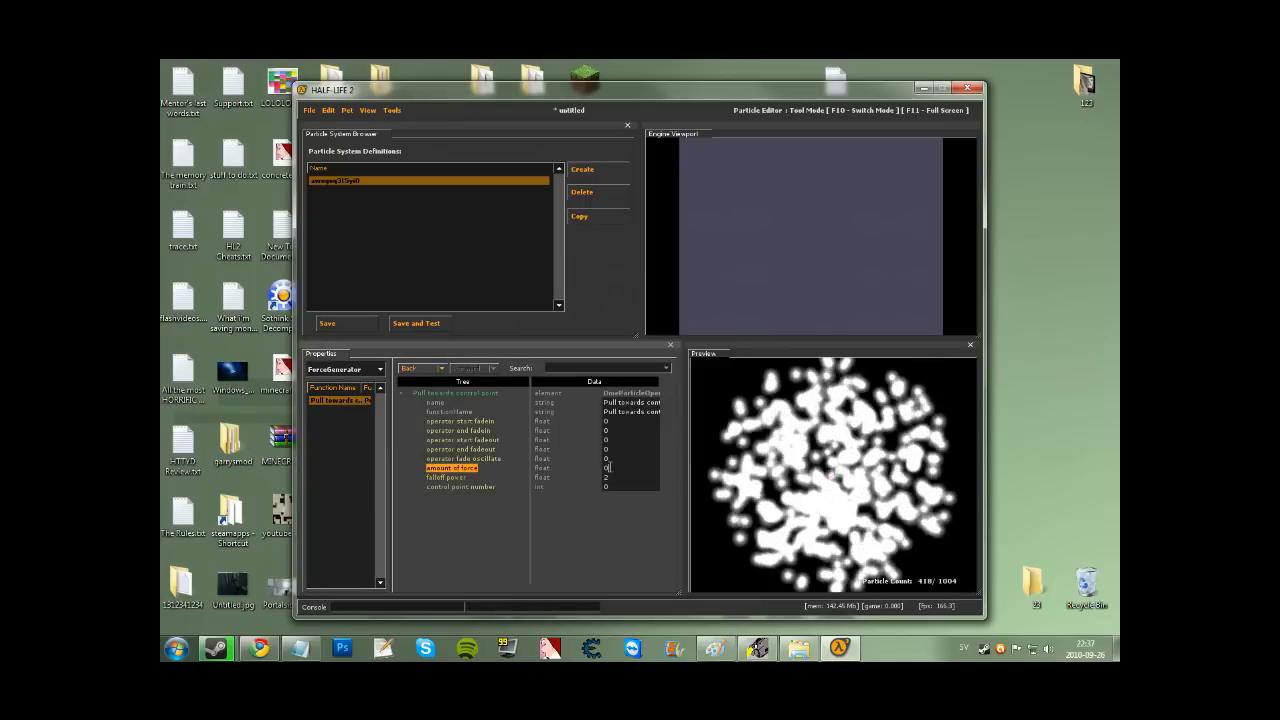
left_click_drag(610, 468, 594, 471)
type("100")
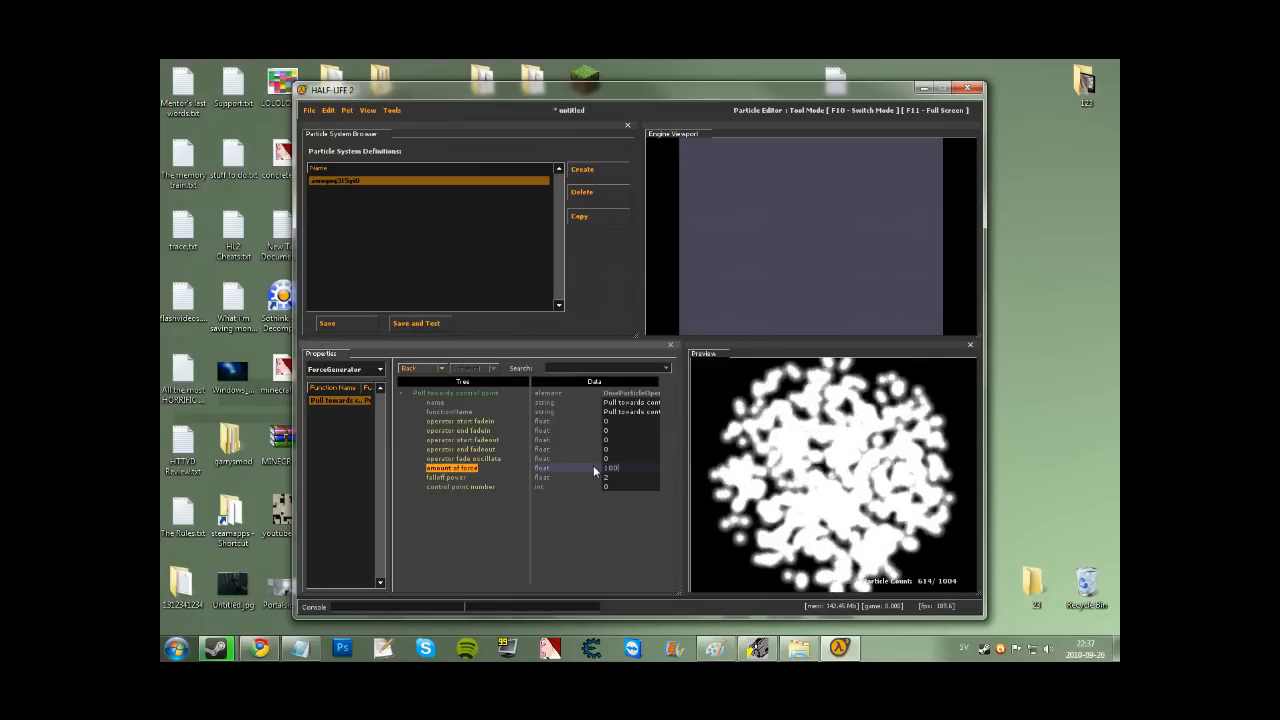
key("Return")
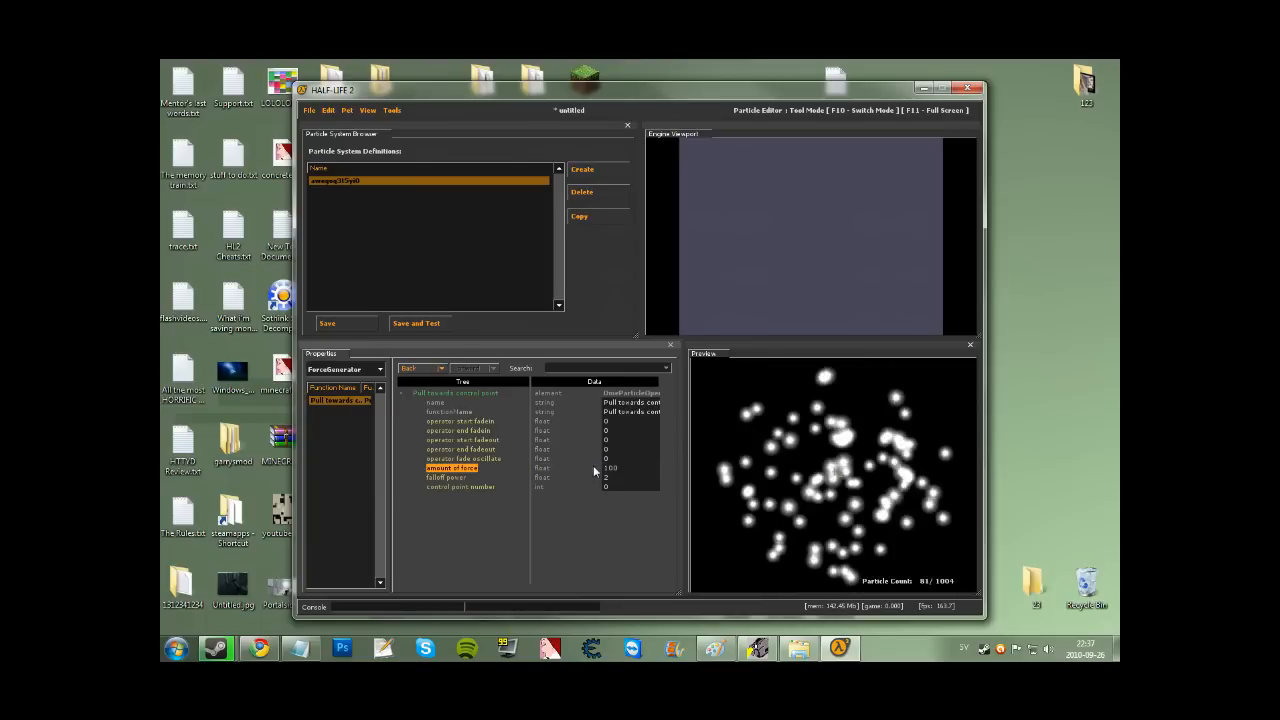
left_click(613, 467)
type("0")
key("Return")
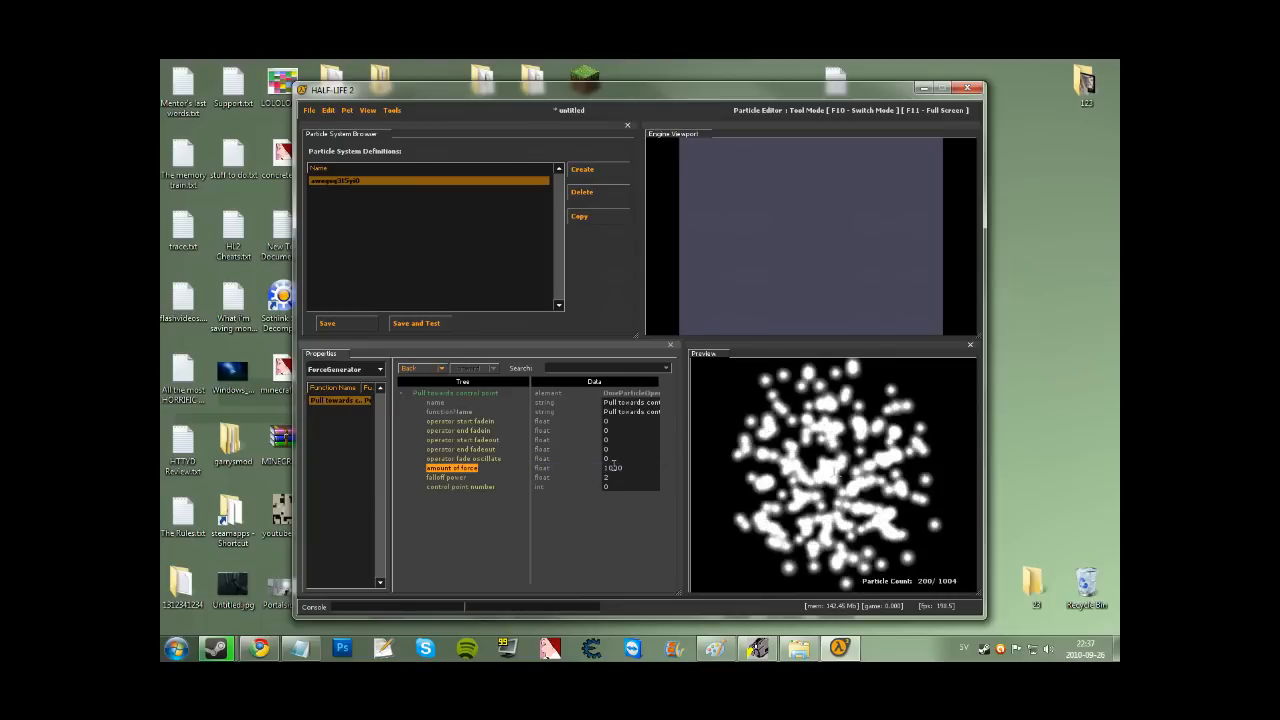
left_click(613, 467)
type("0")
key("Return")
Set falloff power to 0 and clear the amount of force value.
double_click(612, 477)
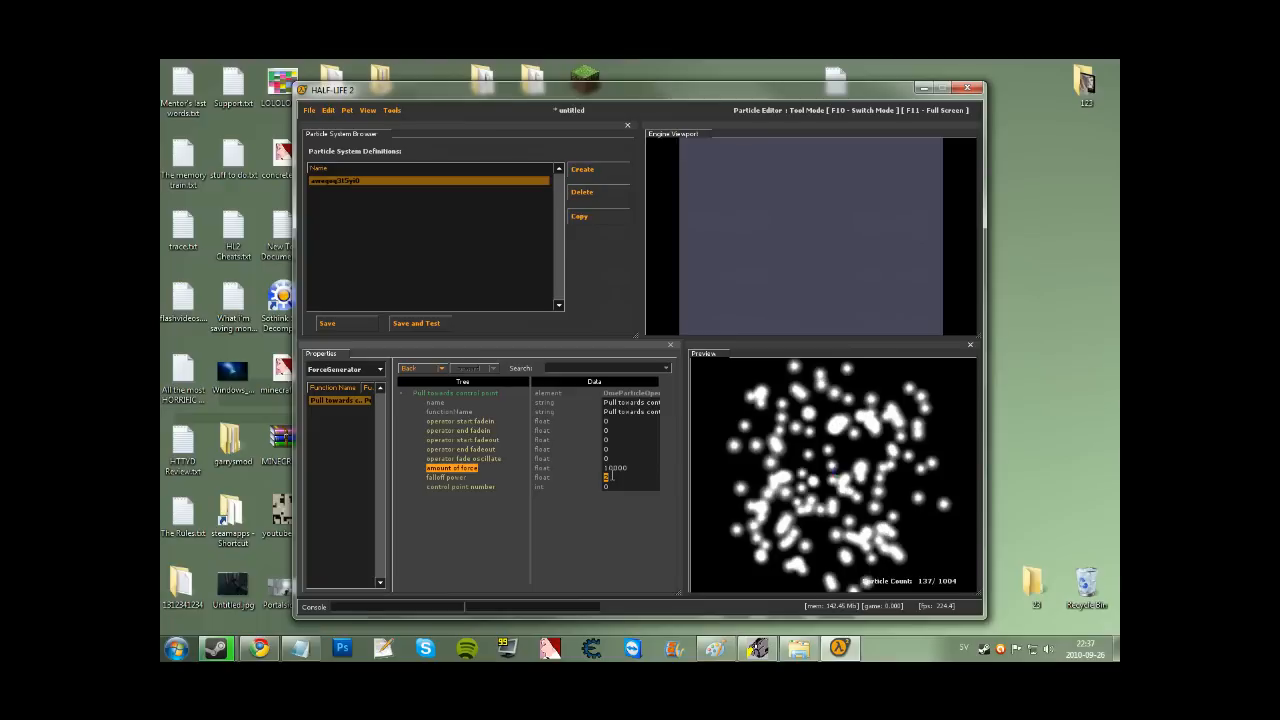
type("0")
key("Return")
left_click(832, 470)
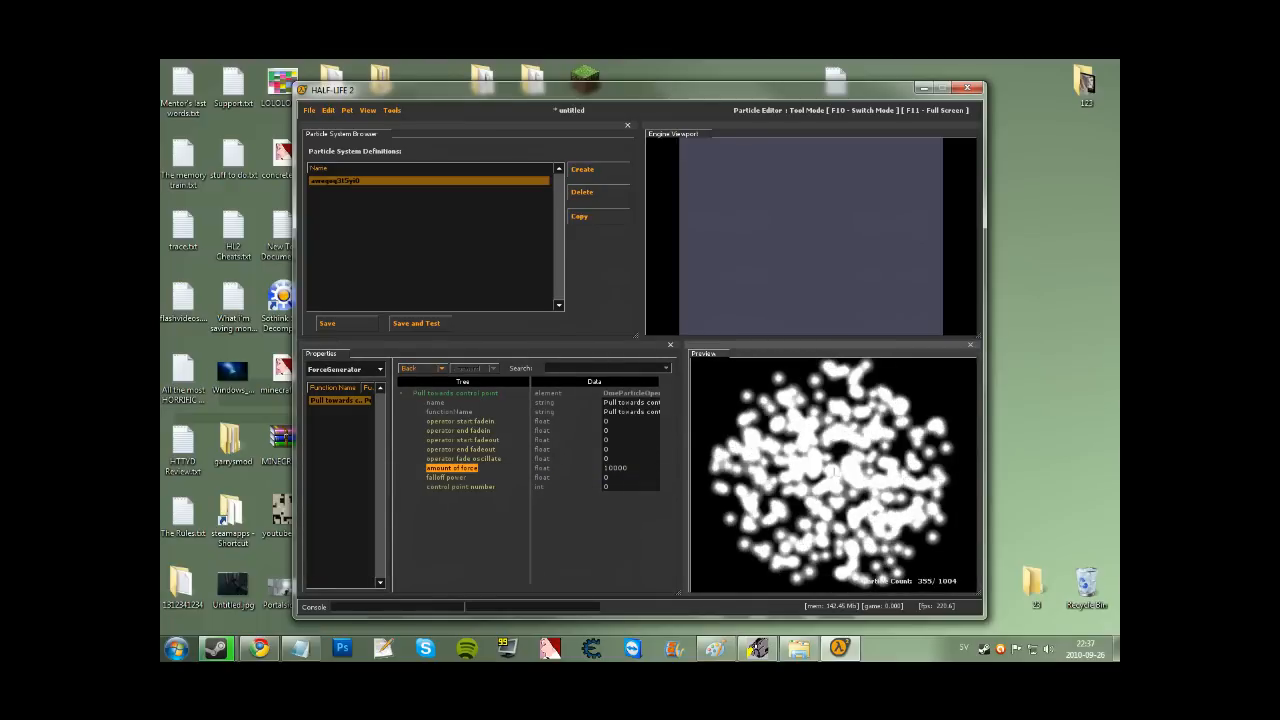
left_click(627, 468)
key("BackSpace")
key("BackSpace")
key("BackSpace")
key("BackSpace")
key("BackSpace")
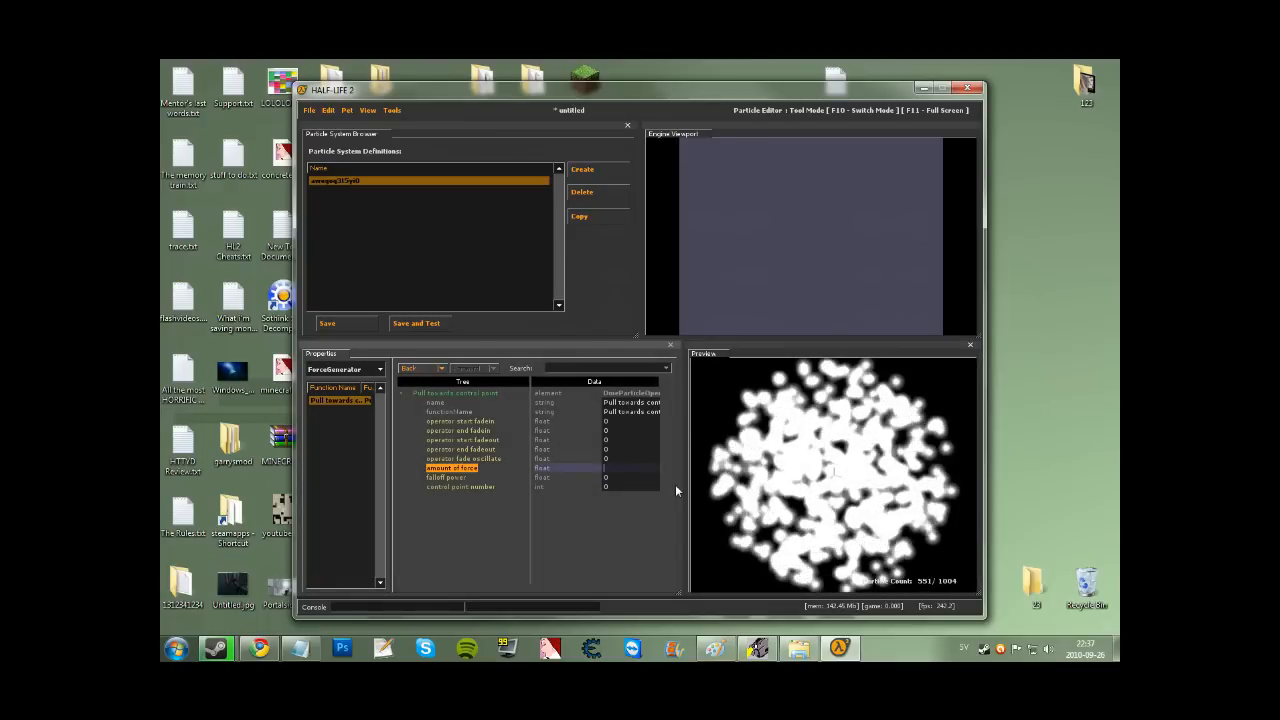
left_click(325, 400)
left_click(345, 370)
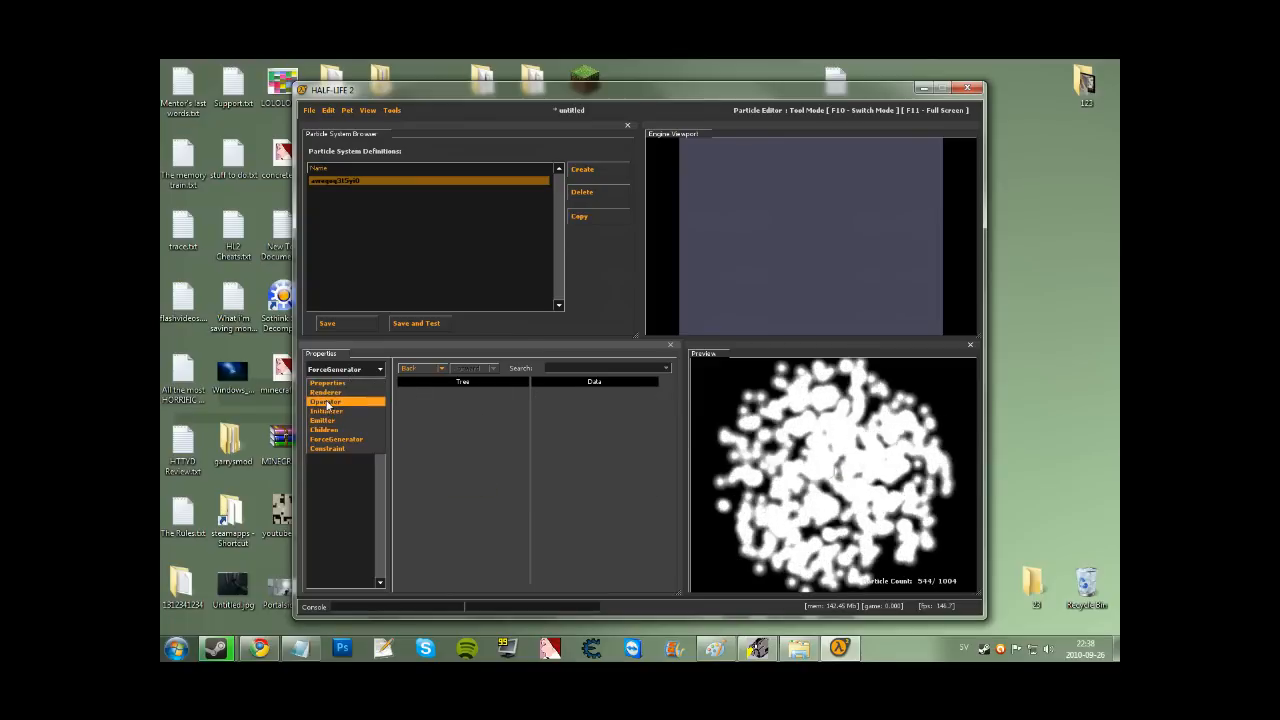
Add an Alpha Fade and Decay operator and zoom the preview out to watch particles fade.
left_click(326, 402)
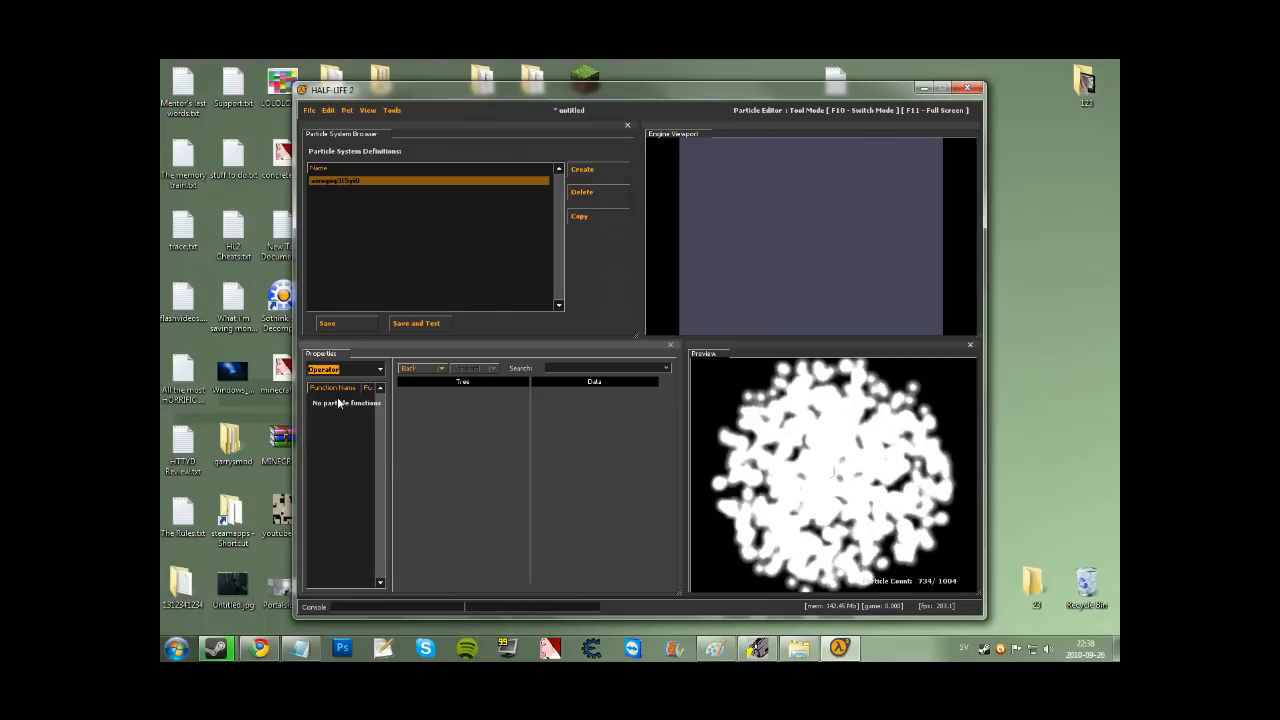
right_click(320, 407)
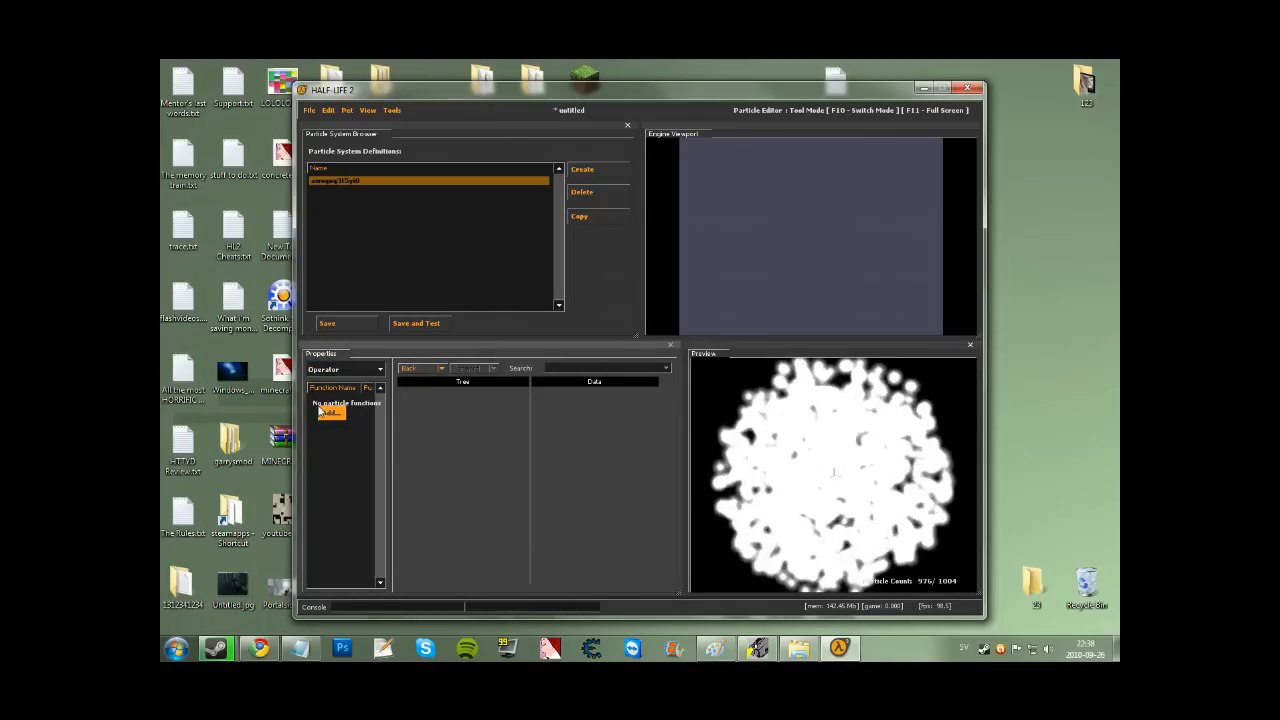
left_click(333, 413)
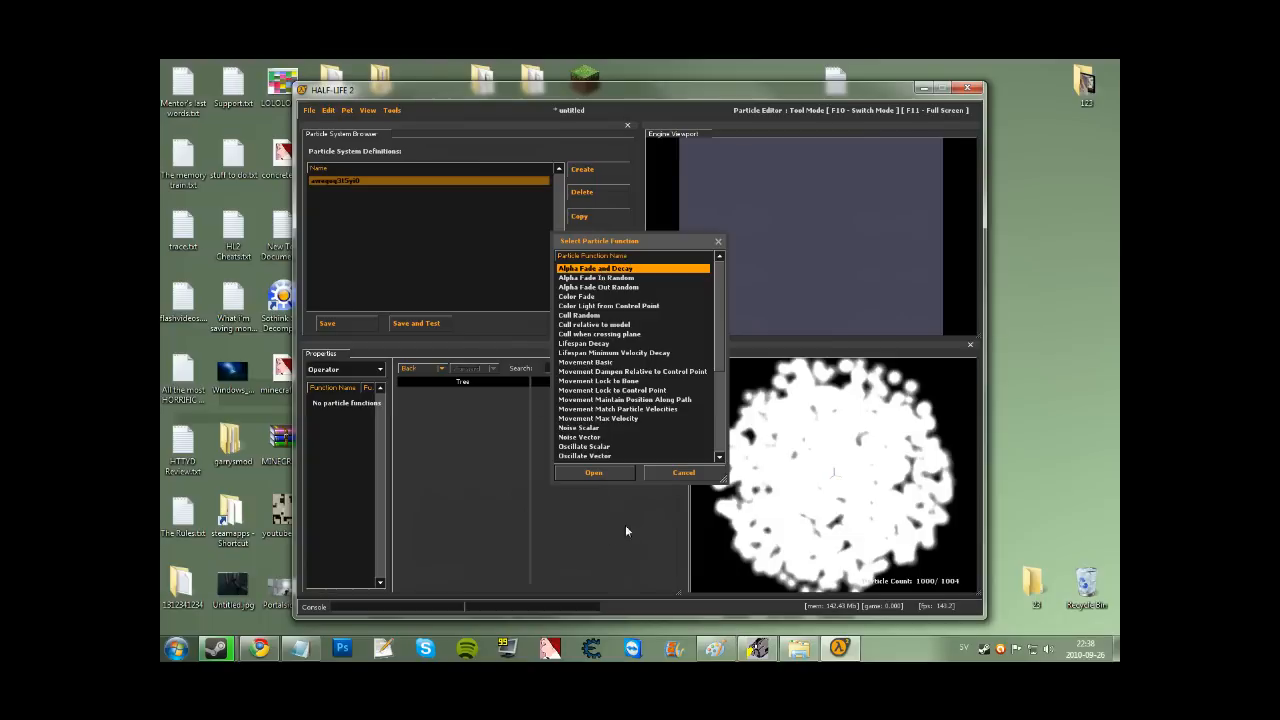
key("Return")
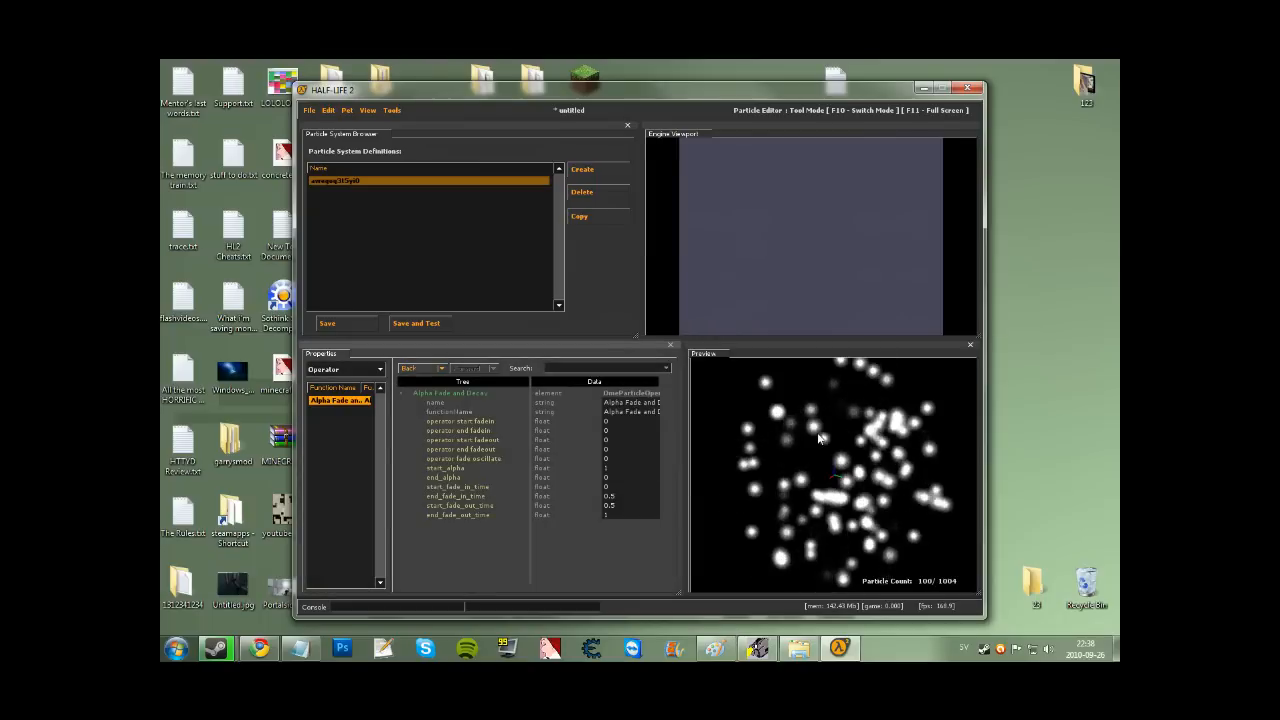
left_click_drag(818, 438, 807, 452)
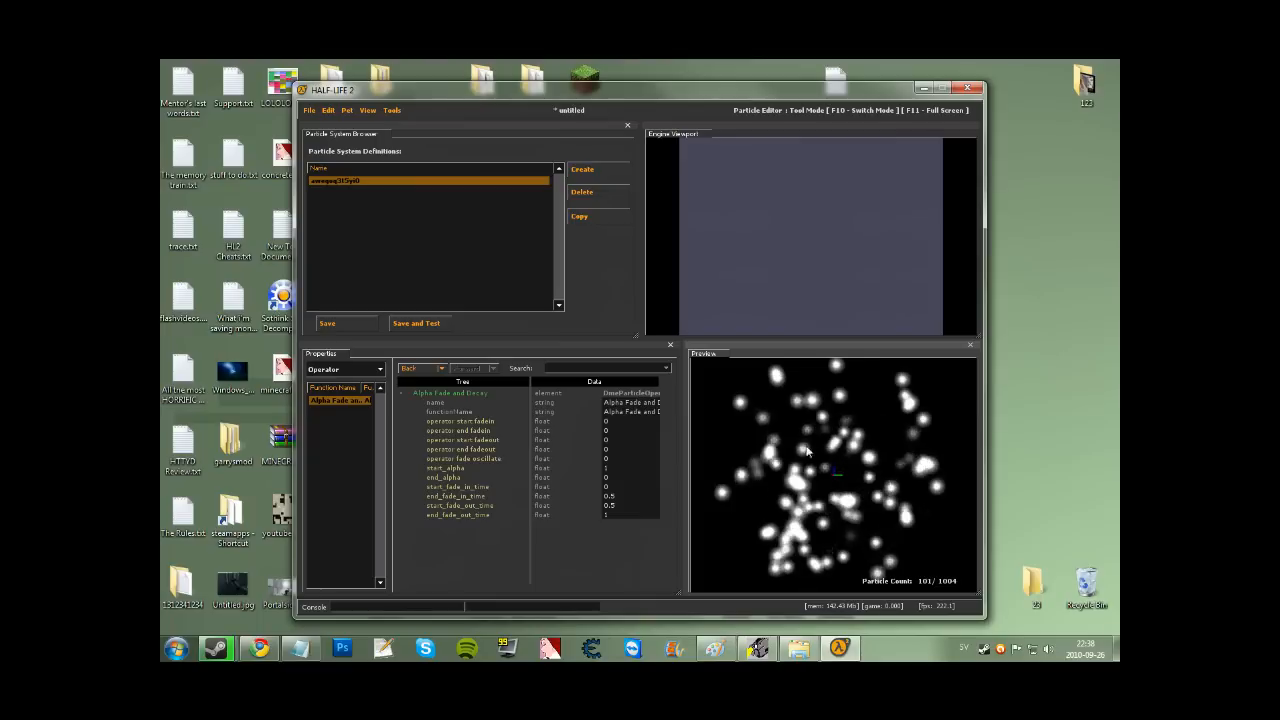
right_click_drag(807, 452, 807, 515)
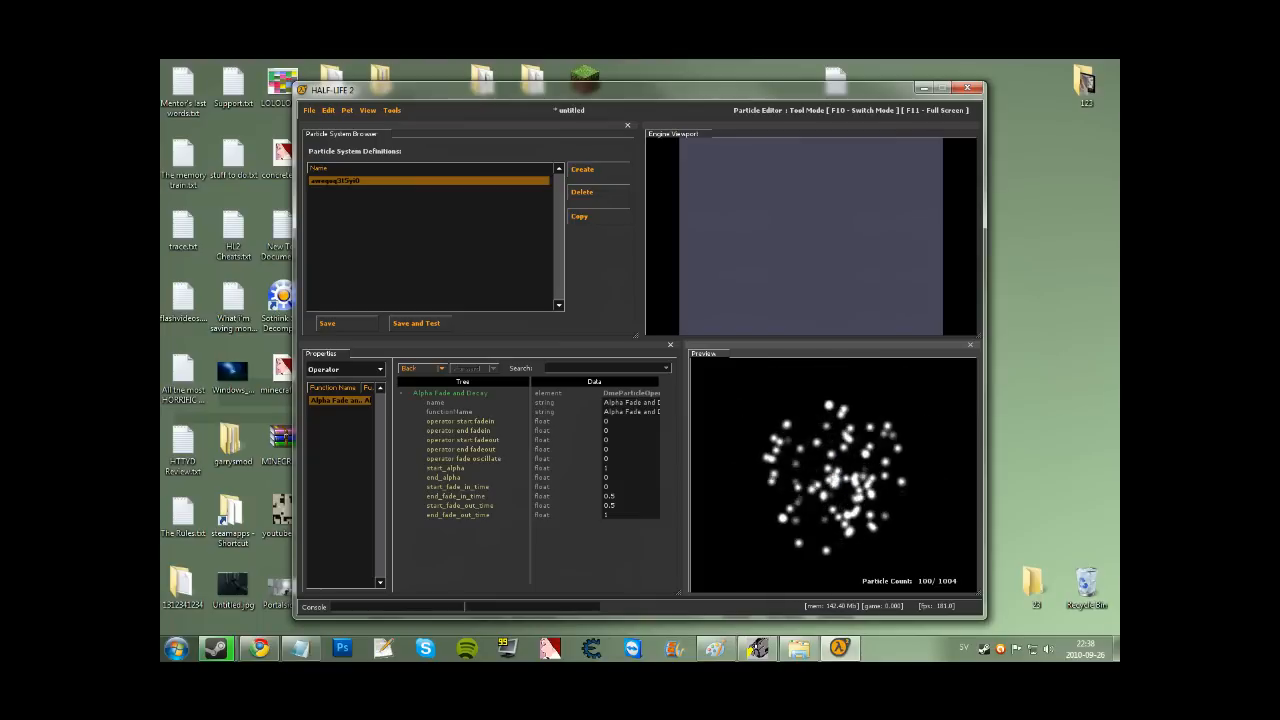
left_click(334, 370)
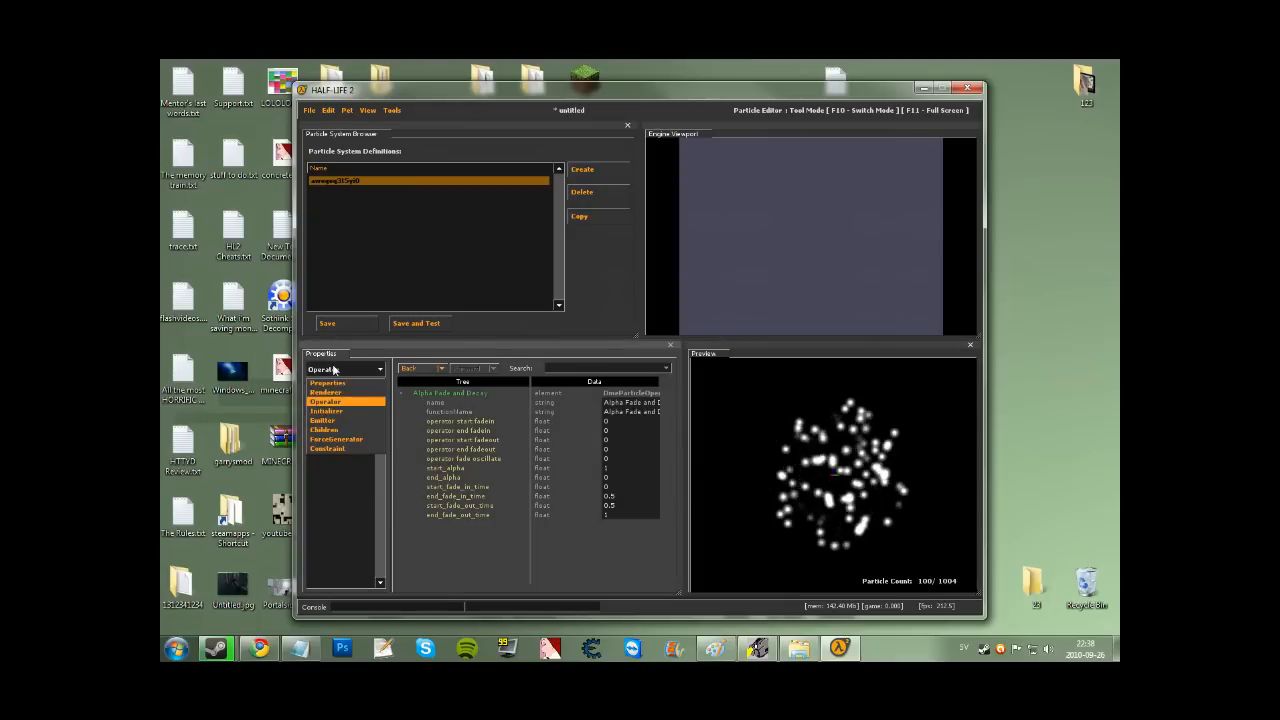
Open the particle colour swatch in Properties and start adjusting the colour.
left_click(327, 383)
left_click_drag(663, 503, 664, 518)
left_click(594, 469)
left_click_drag(640, 320, 845, 245)
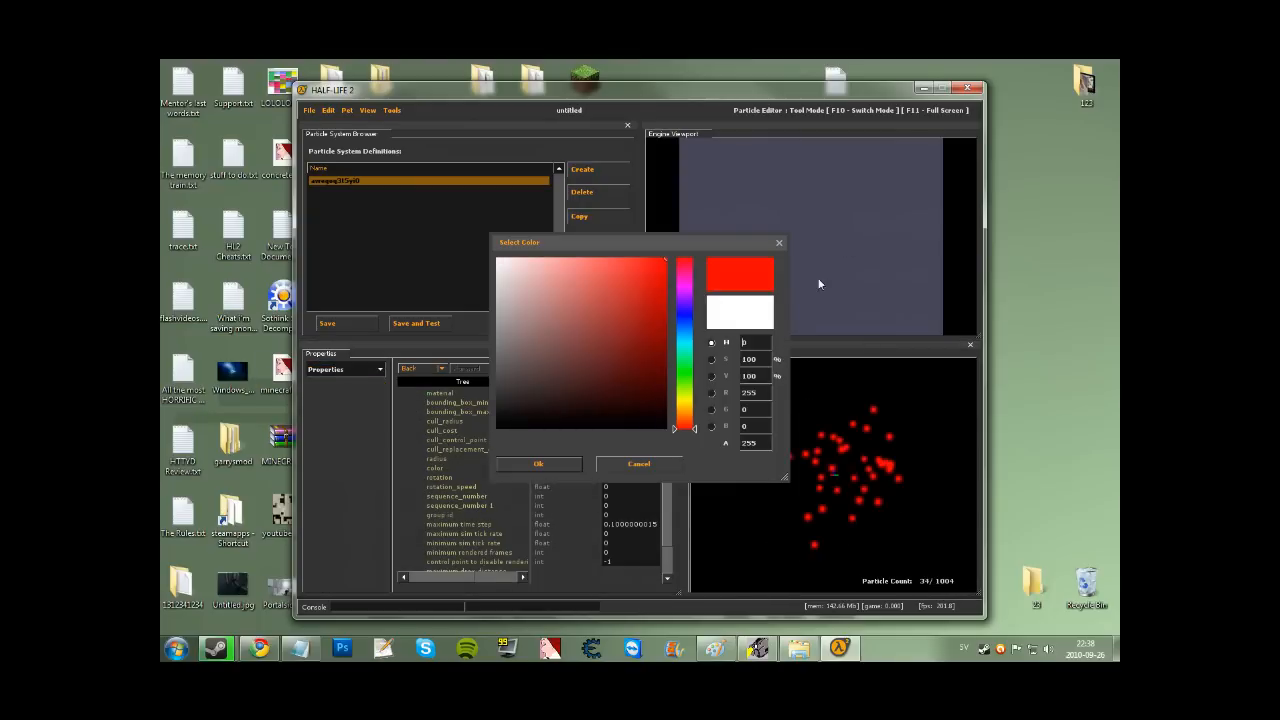
left_click(684, 396)
left_click(682, 392)
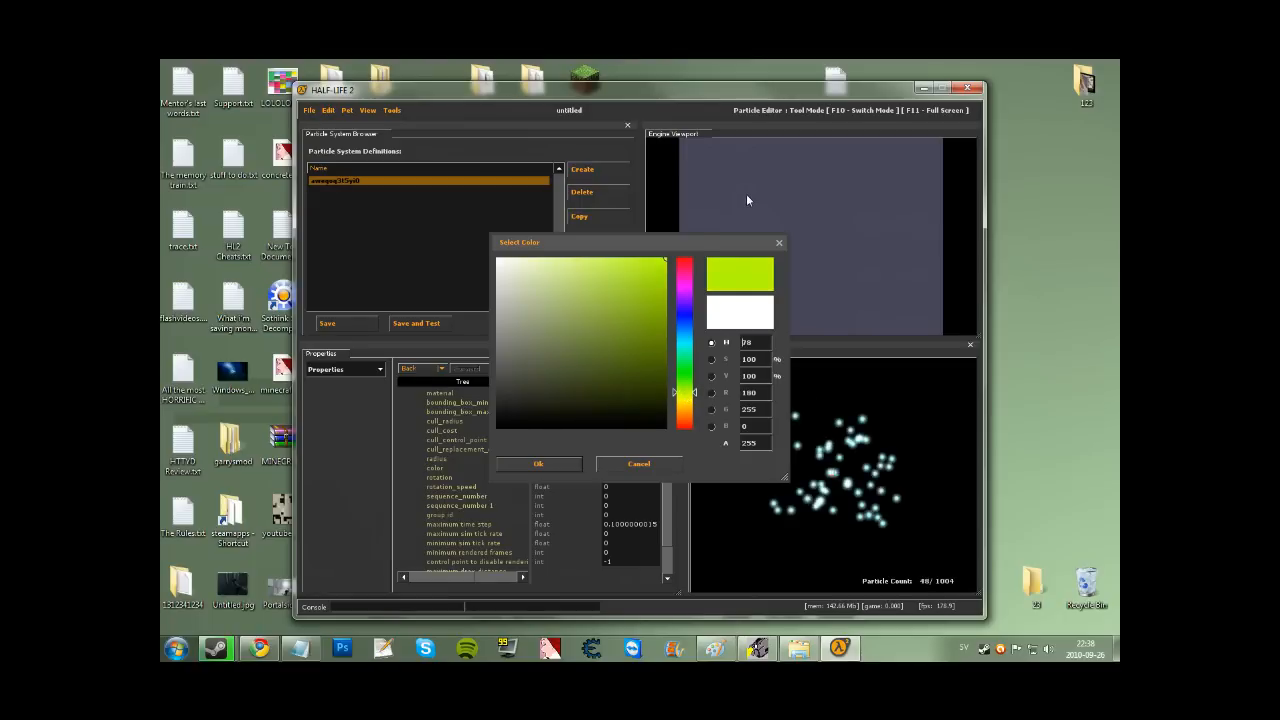
left_click(690, 359)
mouse_move(690, 359)
left_mouse_down()
mouse_move(692, 416)
mouse_move(697, 405)
left_mouse_up()
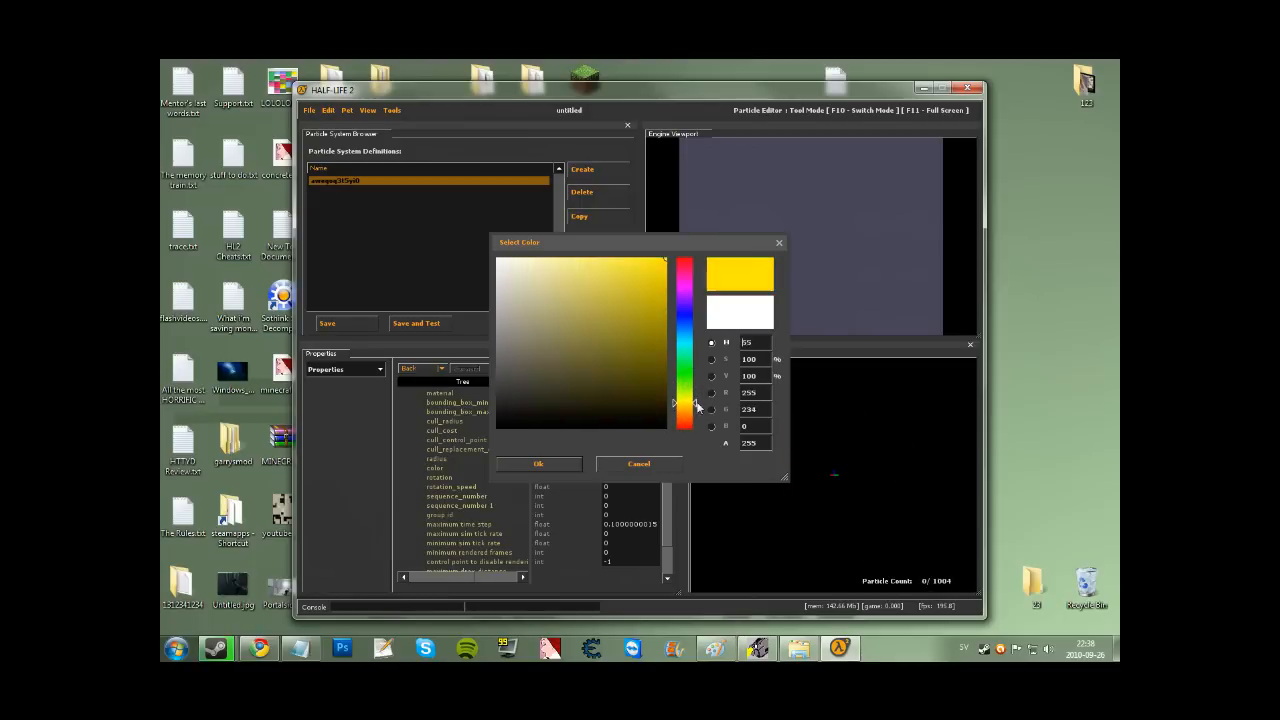
left_click(687, 390)
mouse_move(687, 390)
left_mouse_down()
mouse_move(691, 425)
mouse_move(693, 299)
mouse_move(688, 395)
mouse_move(701, 304)
mouse_move(682, 315)
mouse_move(674, 351)
left_mouse_up()
left_click(540, 466)
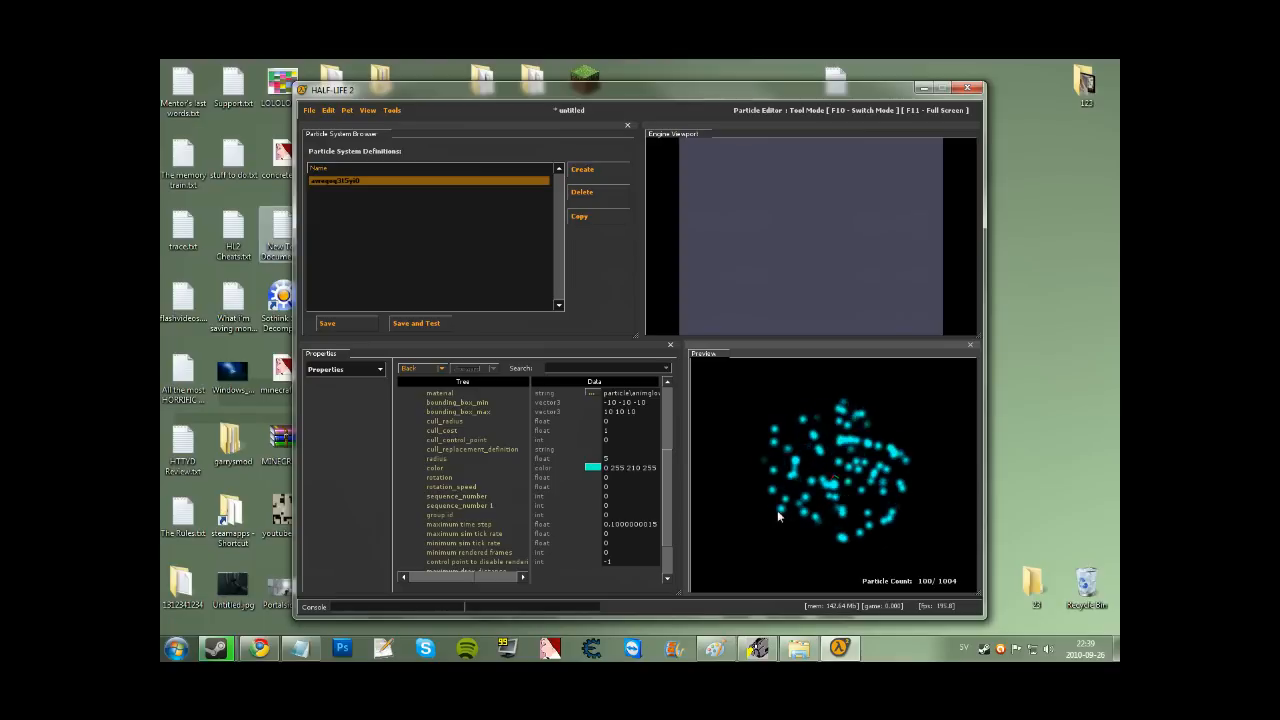
left_click(580, 217)
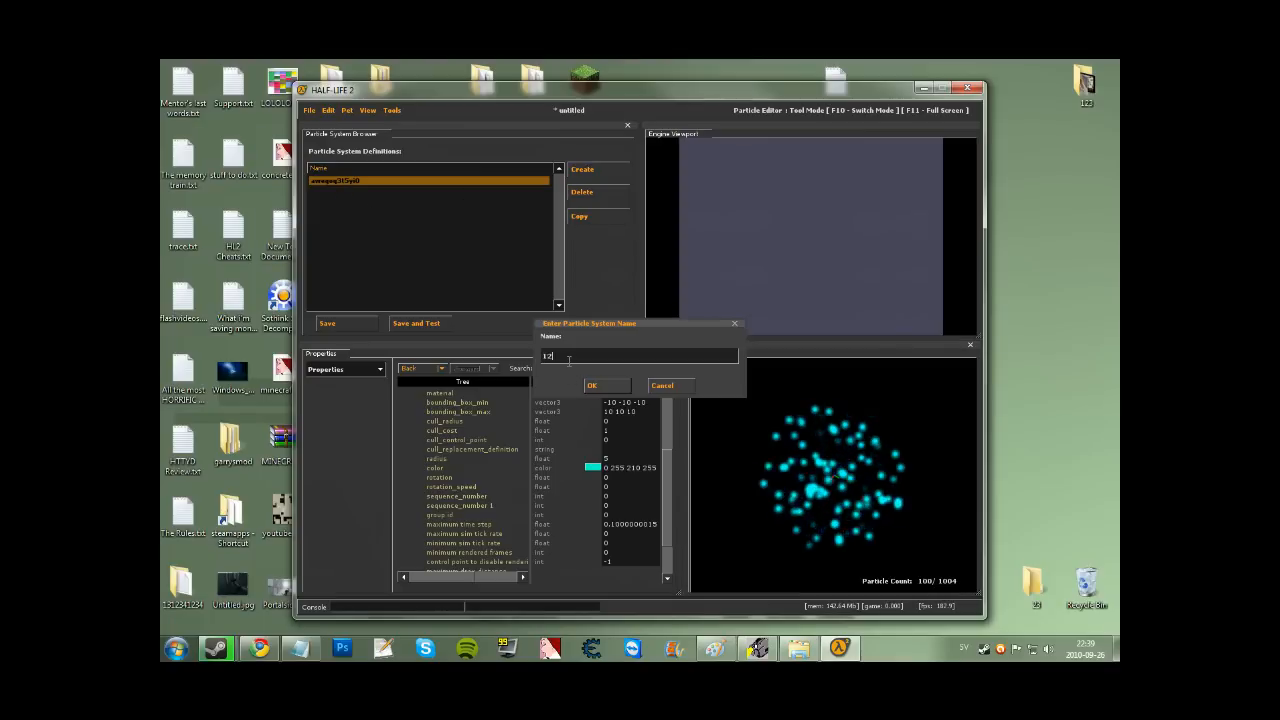
Keep the copy named 1234 and delete the original awegoq3t5yt0 definition.
left_click(591, 385)
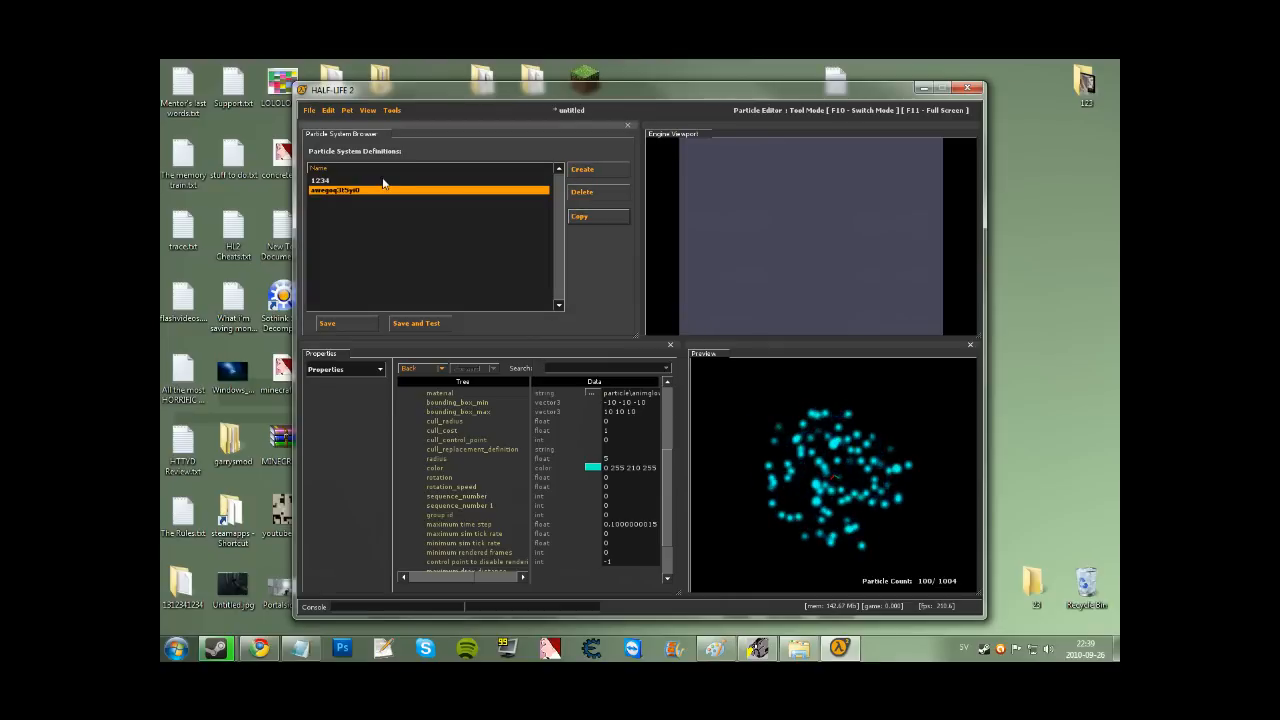
left_click(596, 195)
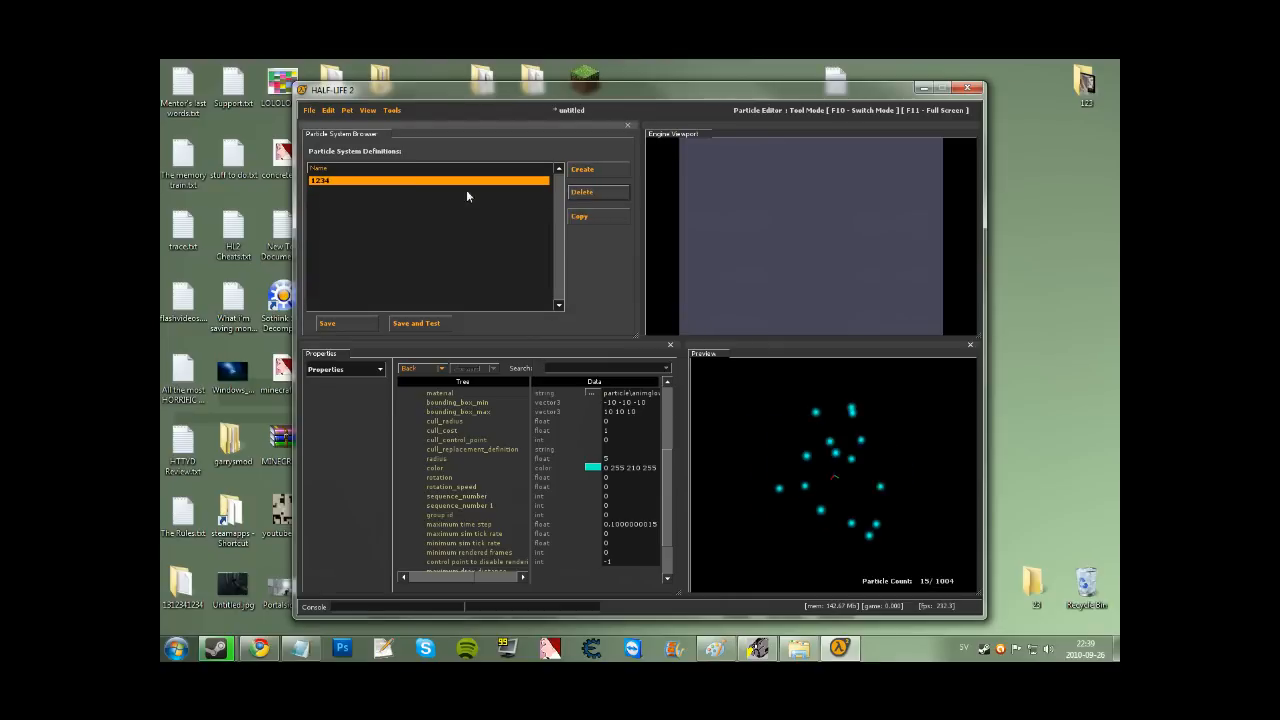
left_click(871, 500)
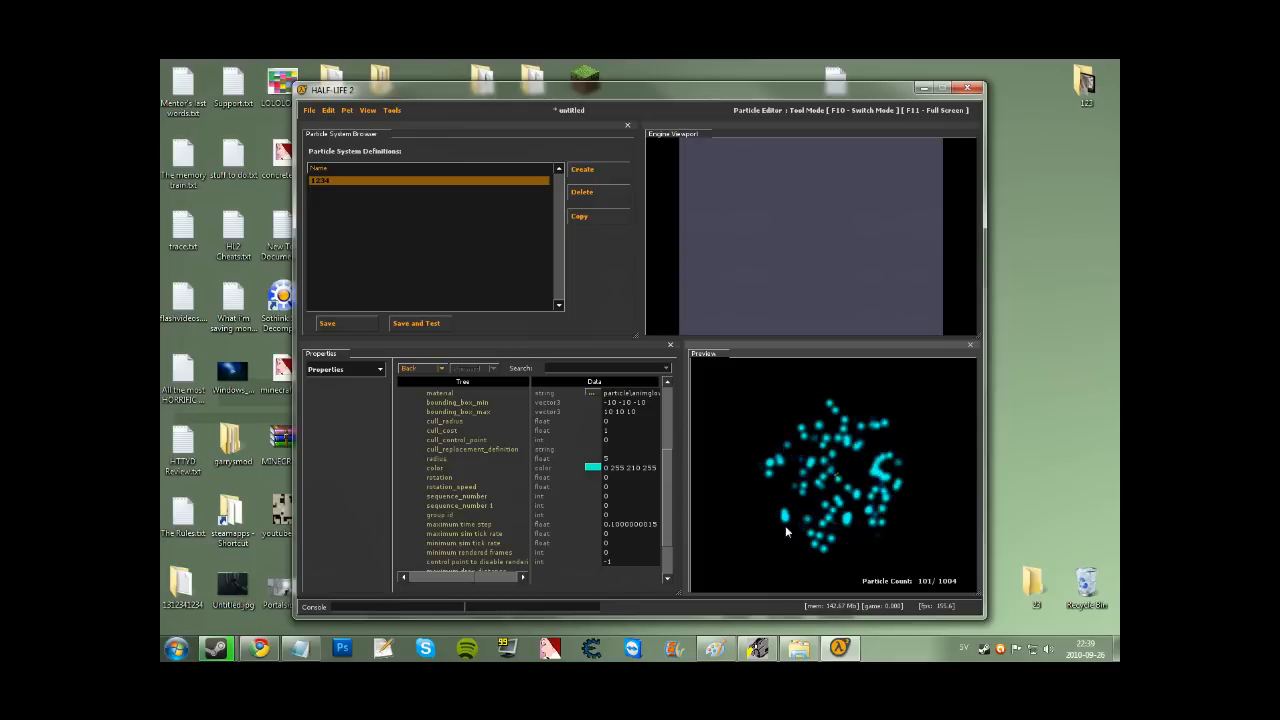
left_click(310, 110)
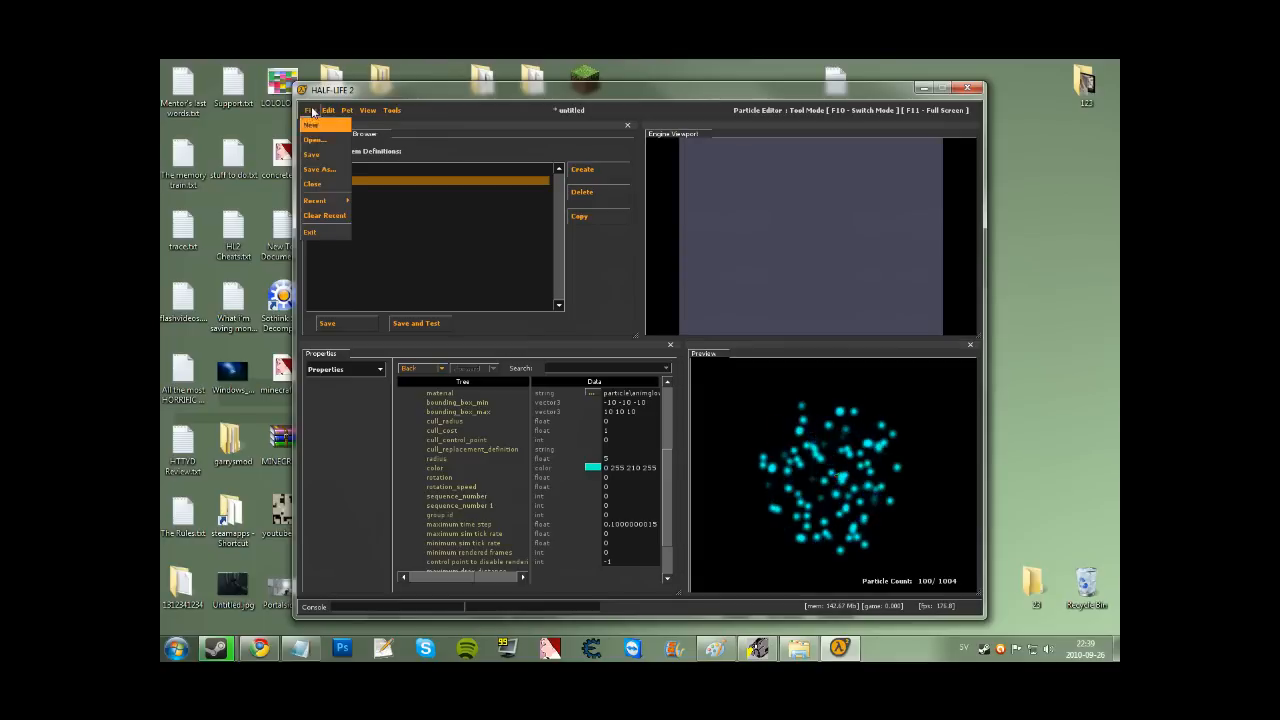
Start Save As in the ep2\particles folder with 'apropriate' as the file name.
left_click(318, 170)
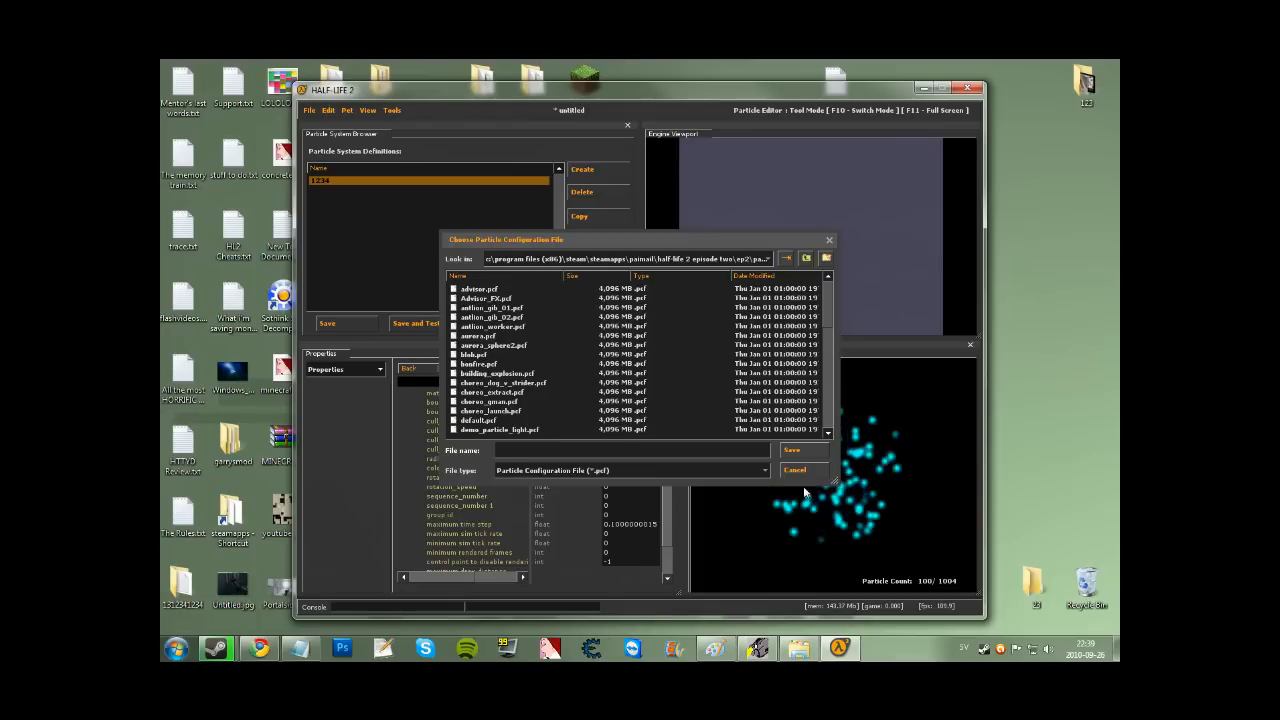
left_click_drag(835, 482, 963, 591)
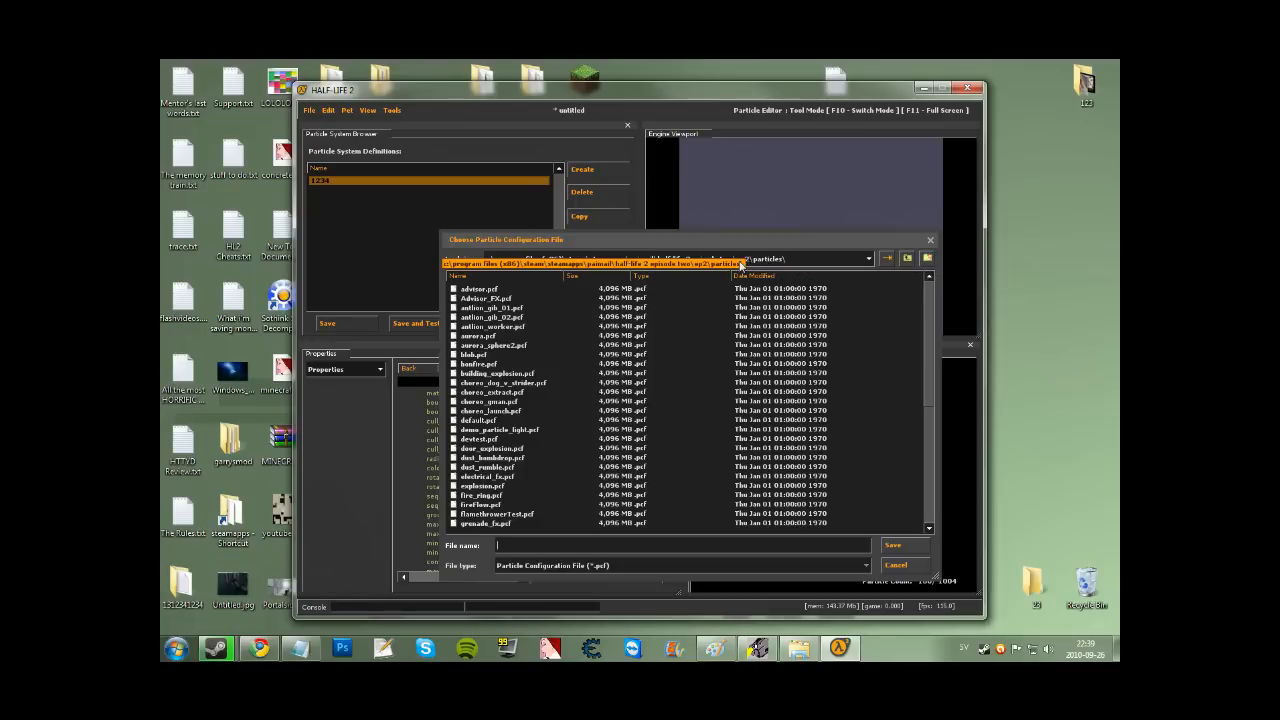
scroll(925, 308, "down", 8)
left_click(487, 485)
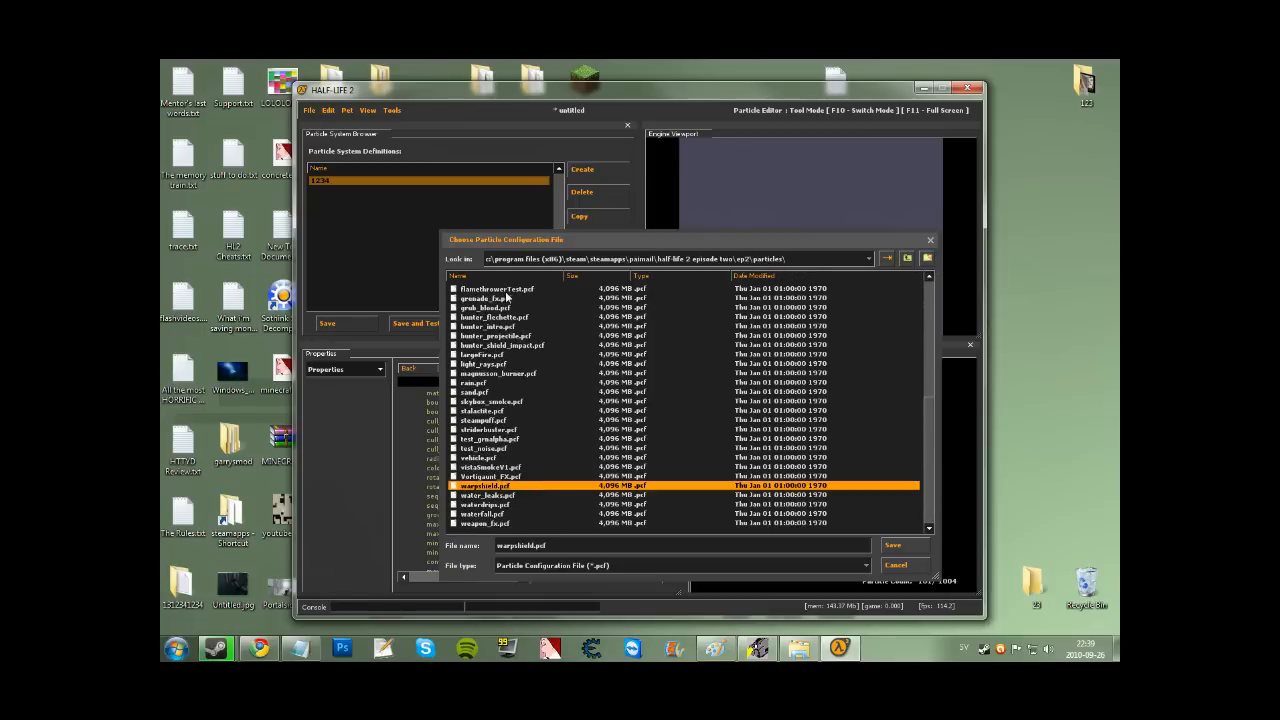
left_click(891, 430)
left_click(918, 495)
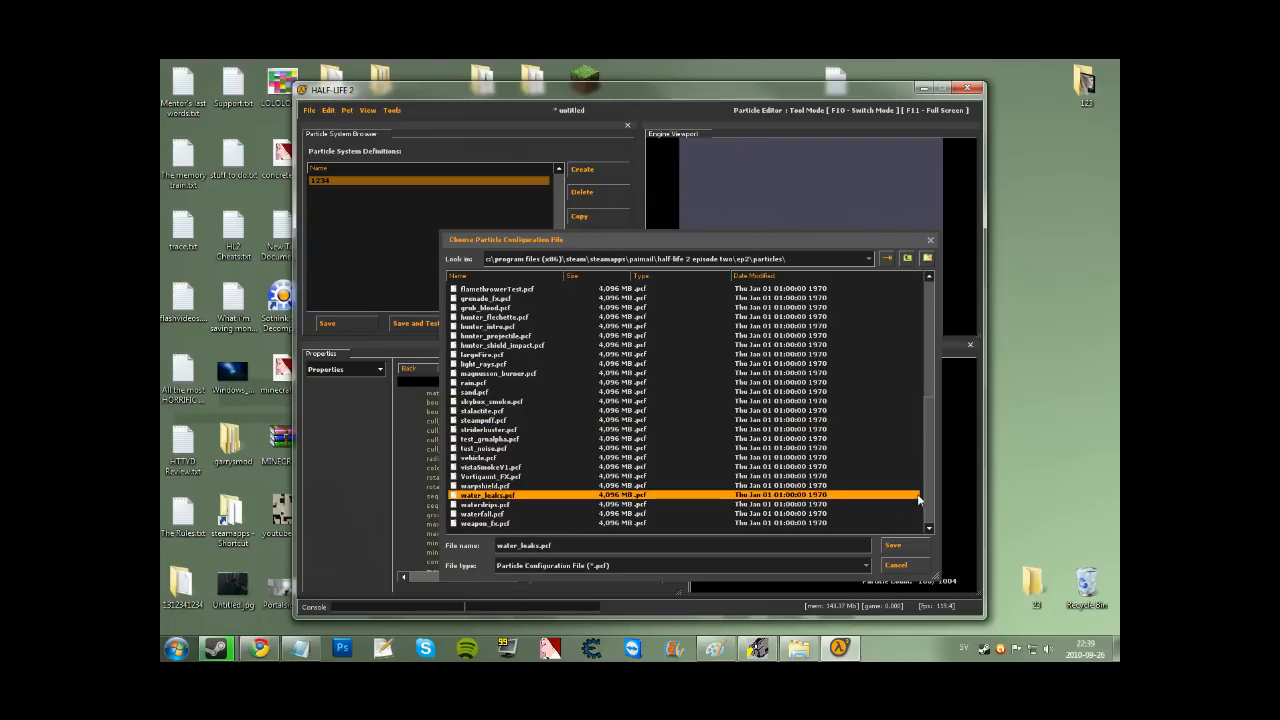
double_click(597, 542)
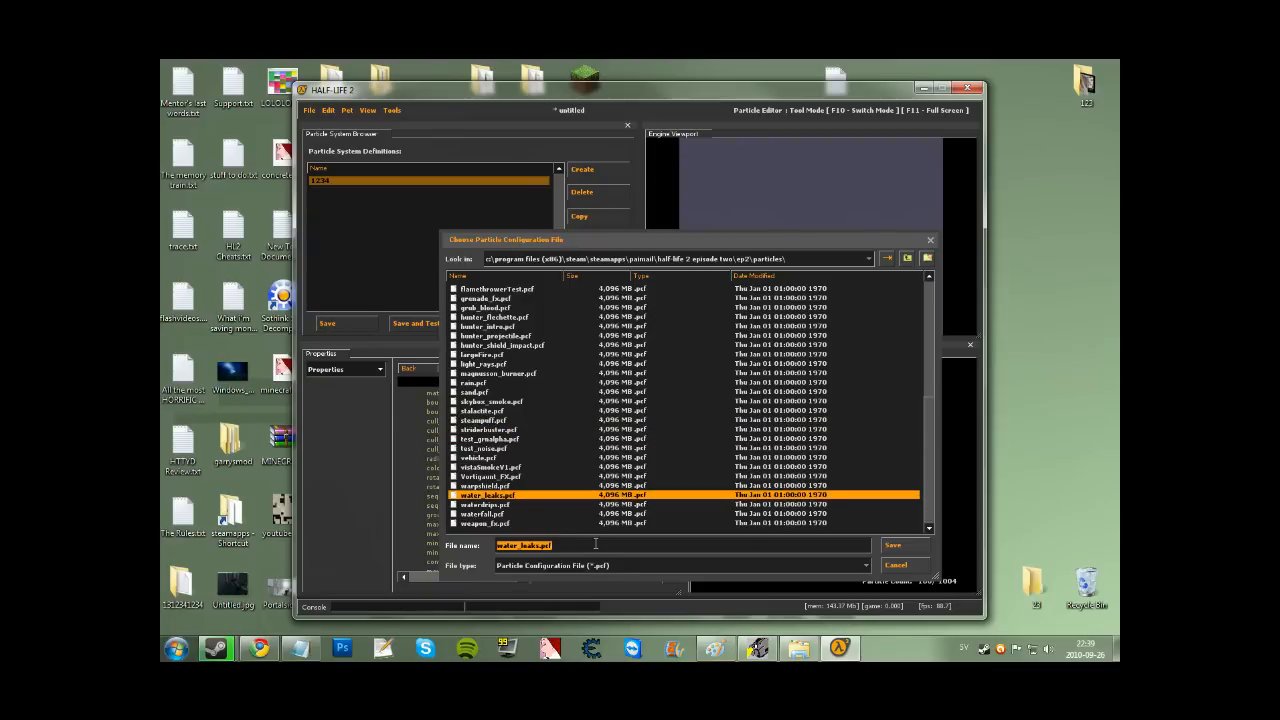
type("apropriate")
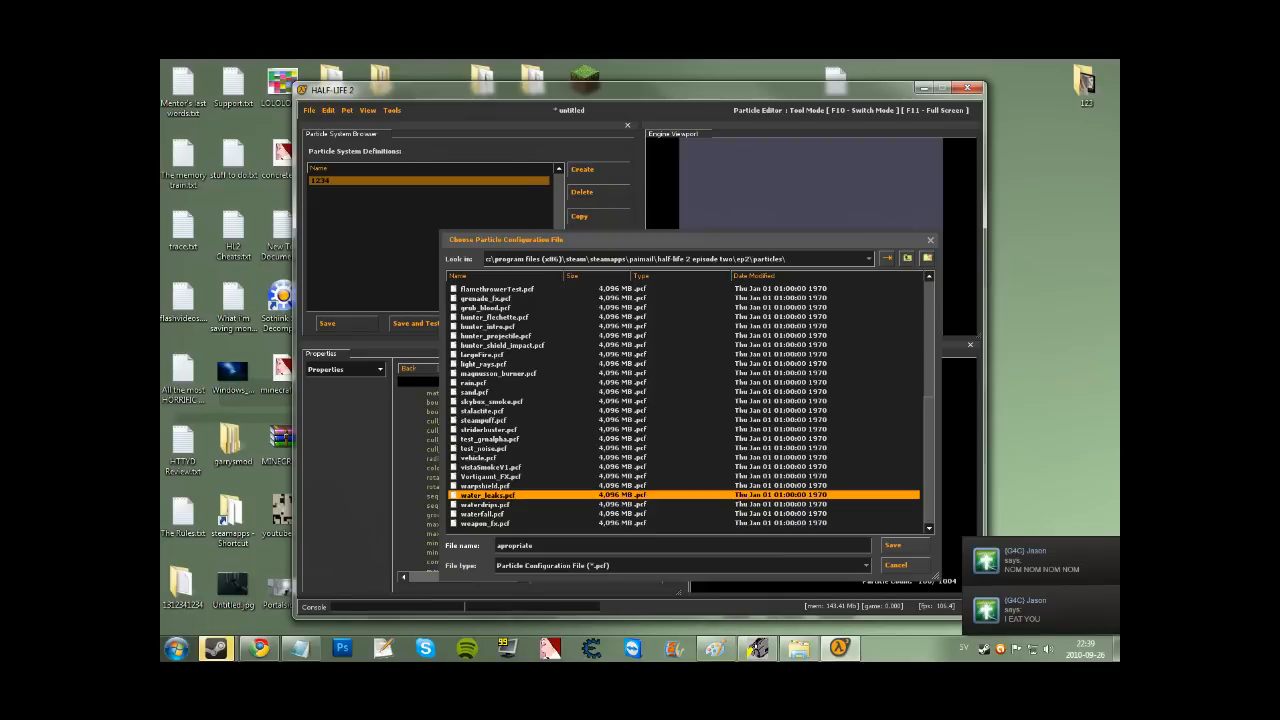
Send a 'busy' reply in Steam Chat, then save the particles as apropriate.pcf.
left_click(1060, 562)
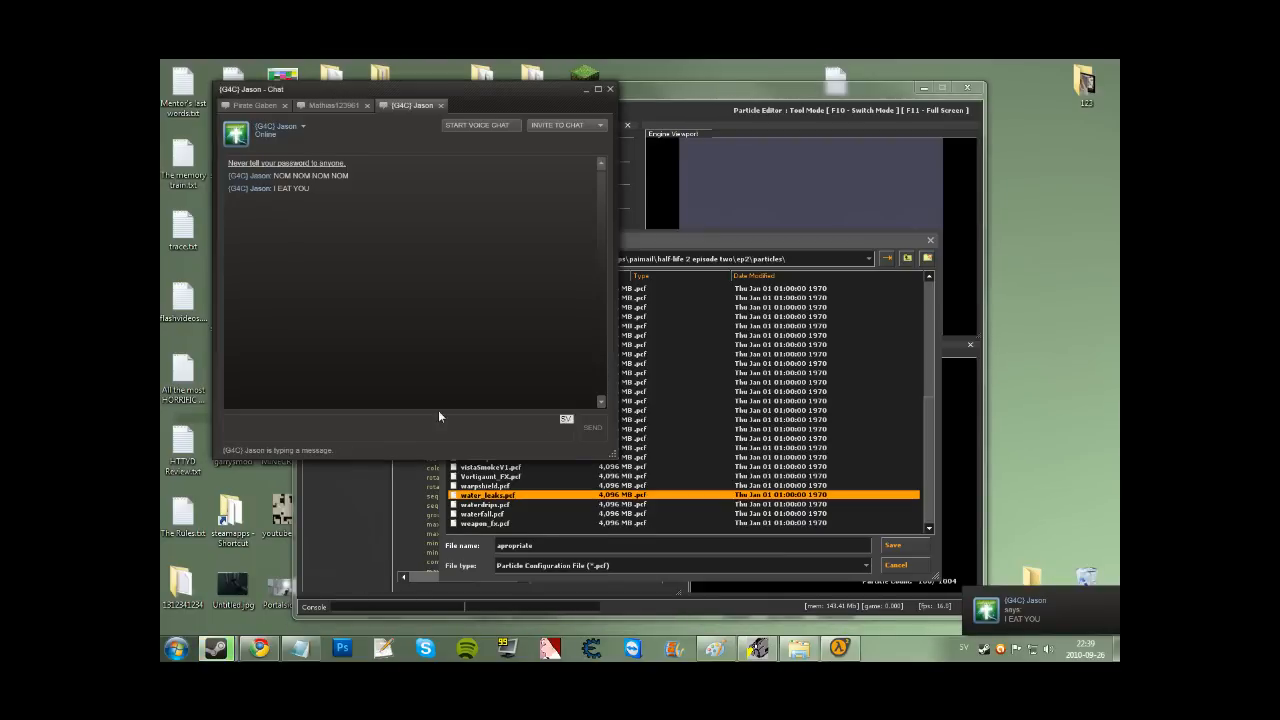
left_click(586, 90)
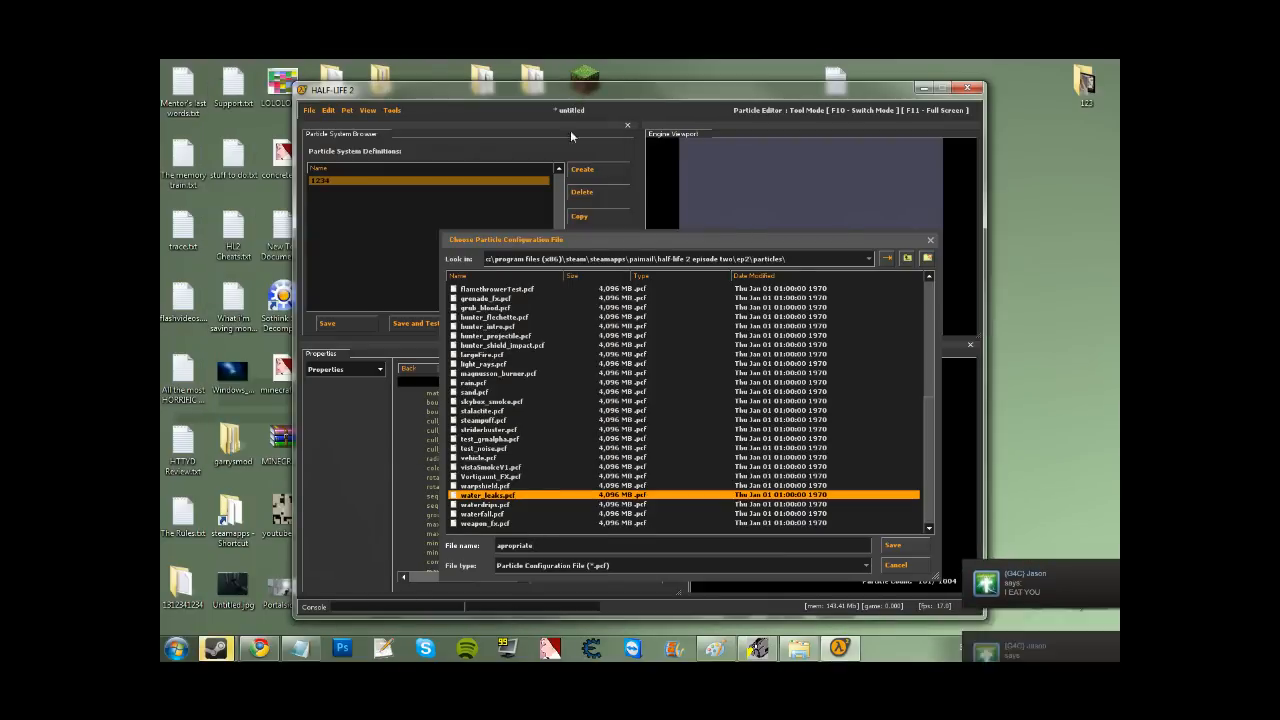
left_click(1023, 618)
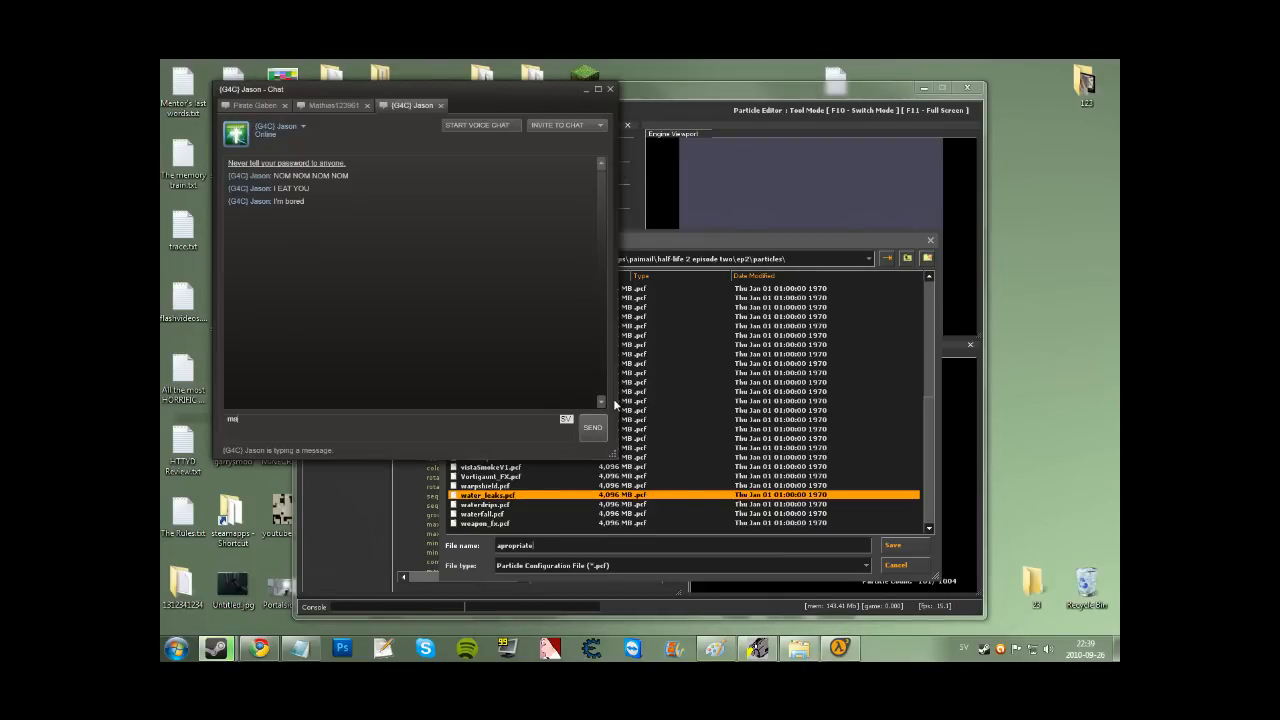
key("Return")
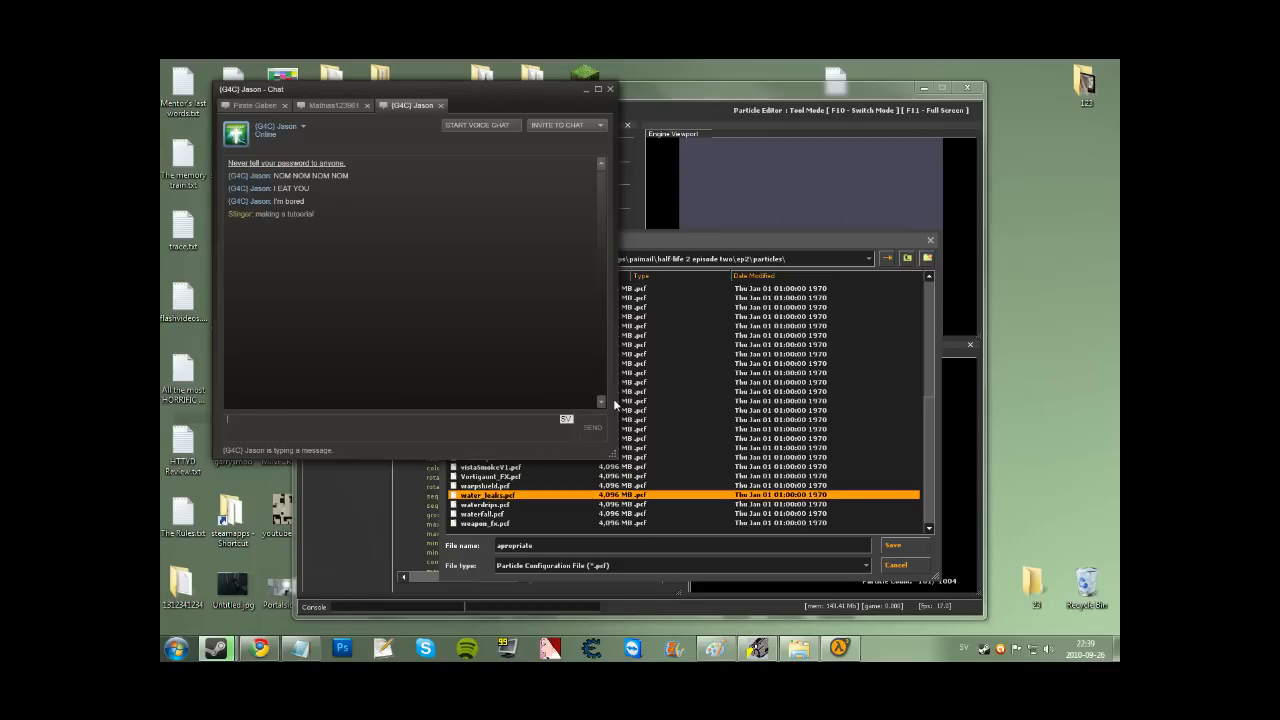
type("h")
key("Return")
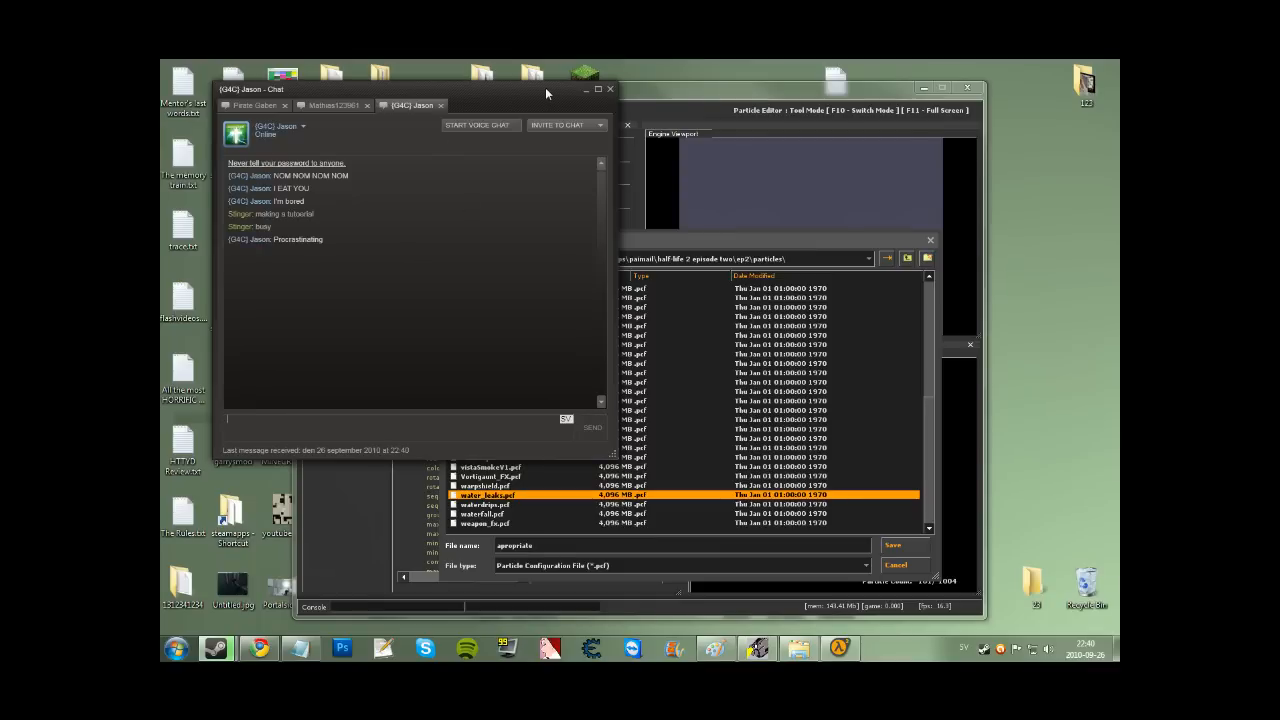
left_click(584, 90)
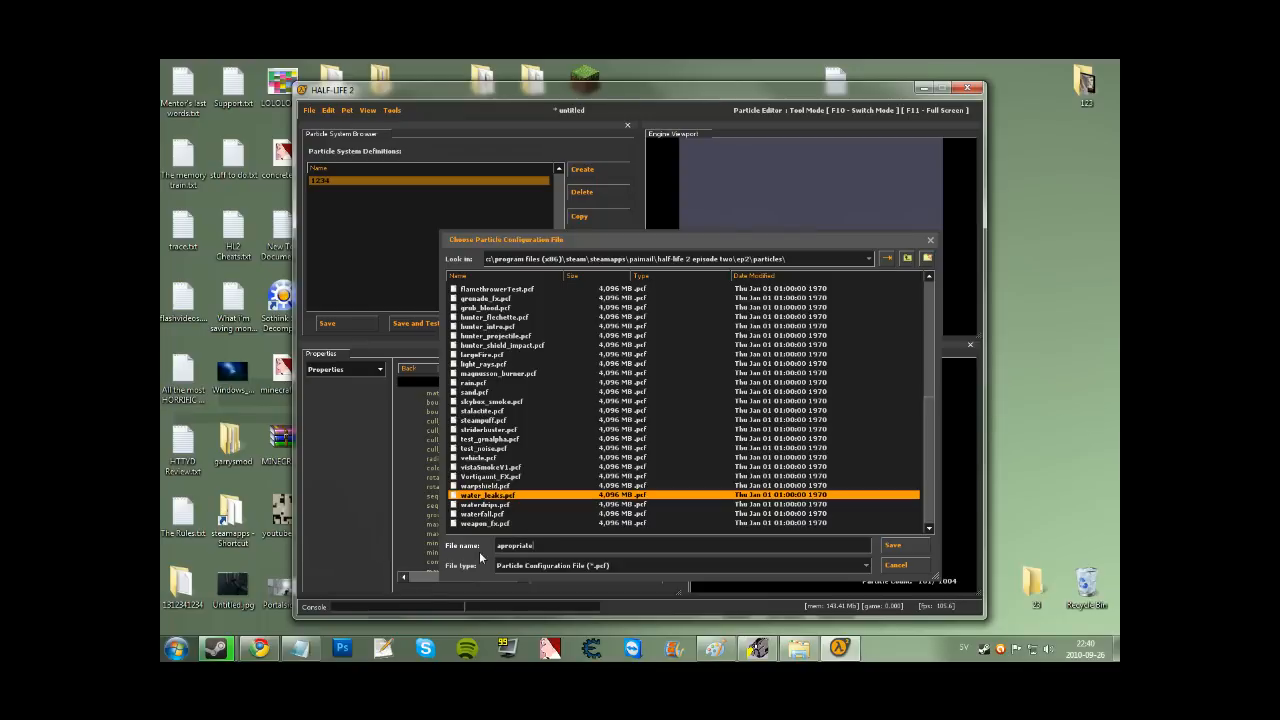
left_click(916, 549)
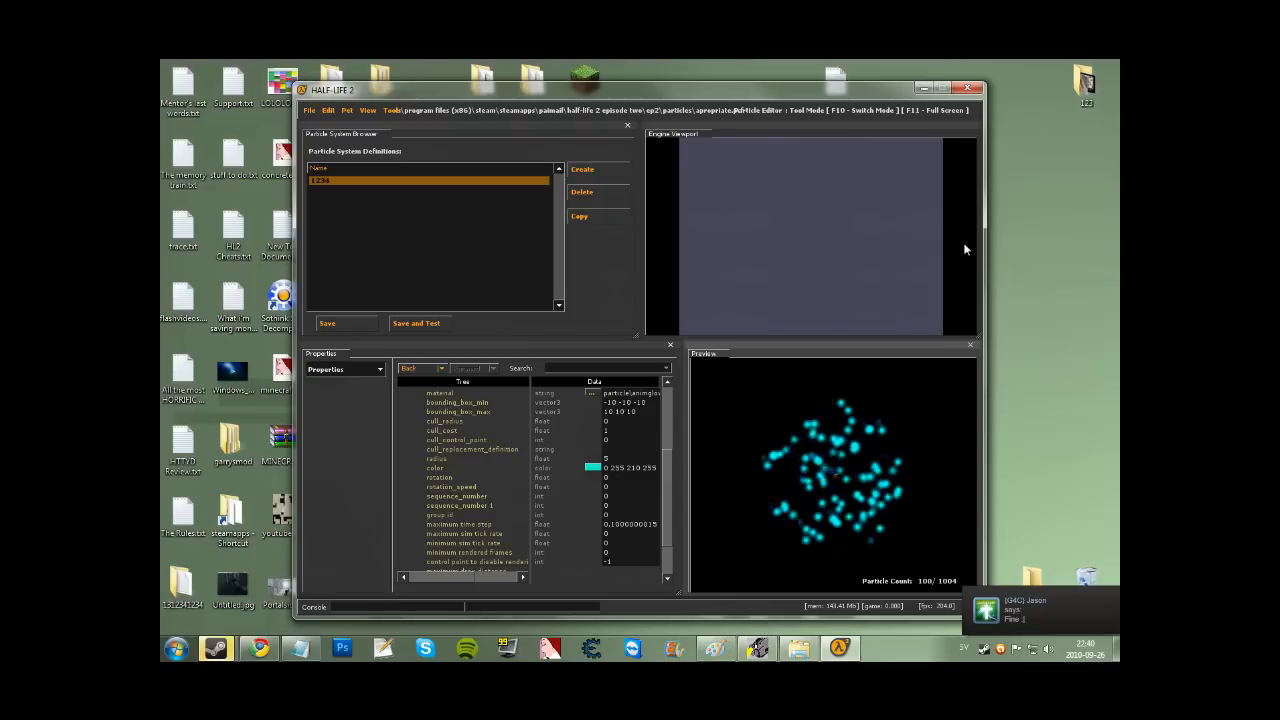
Close the particle editor and the Steam library window.
left_click(968, 92)
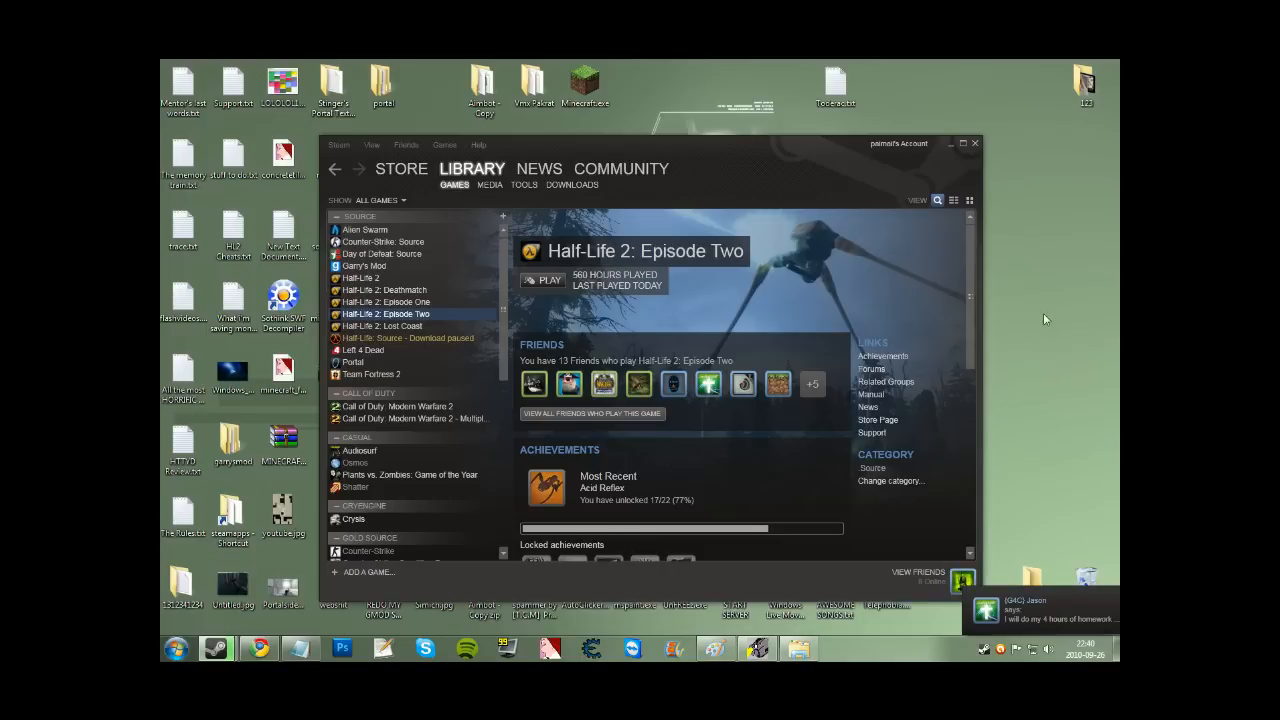
right_click(995, 438)
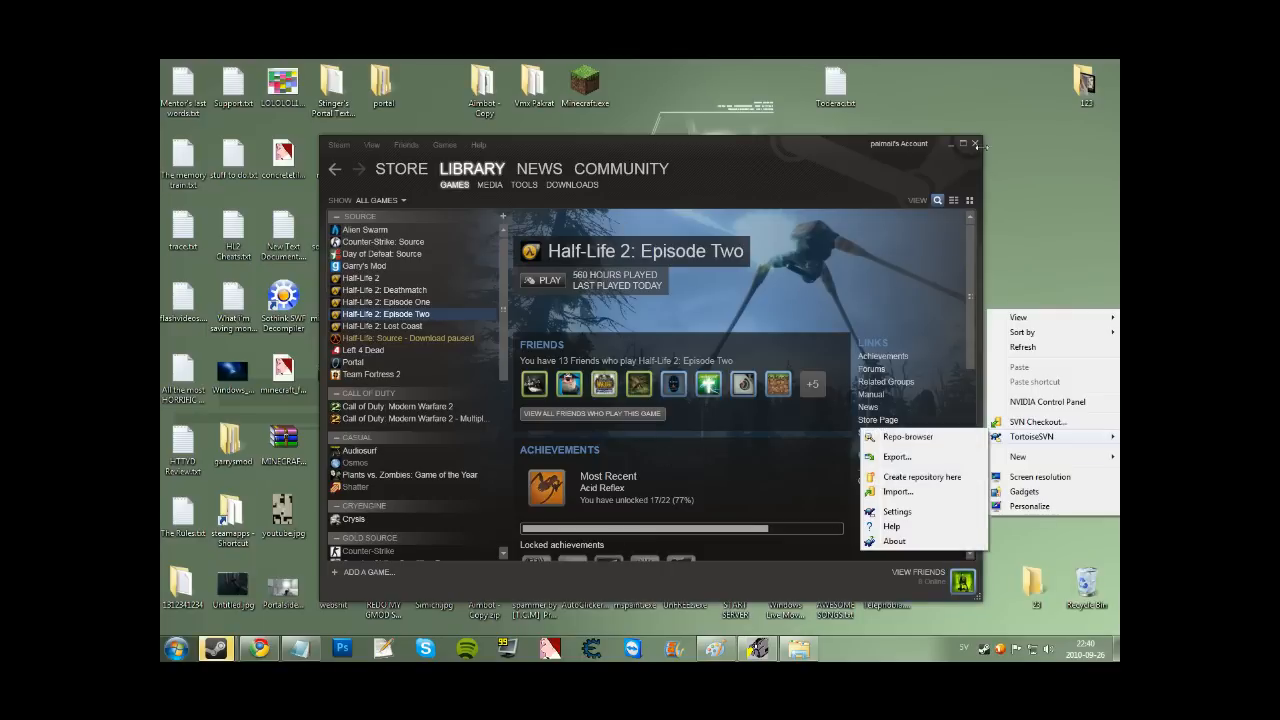
left_click(975, 143)
right_click(881, 256)
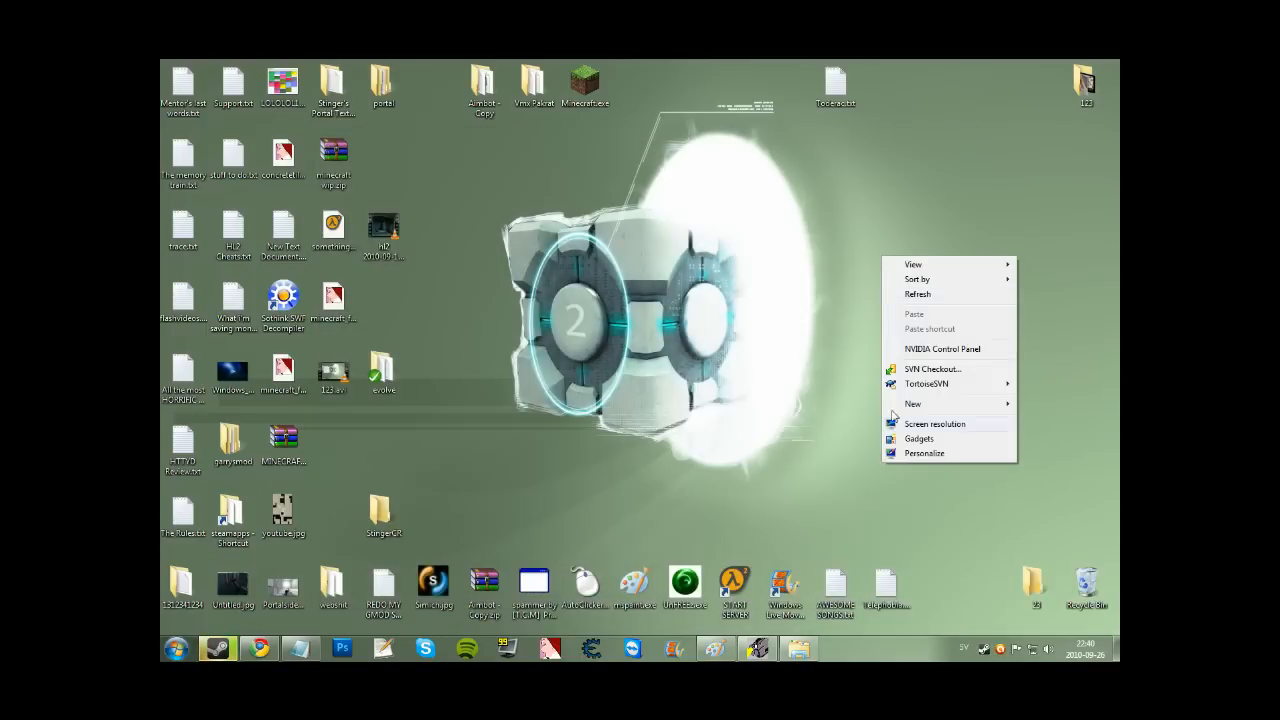
left_click(631, 378)
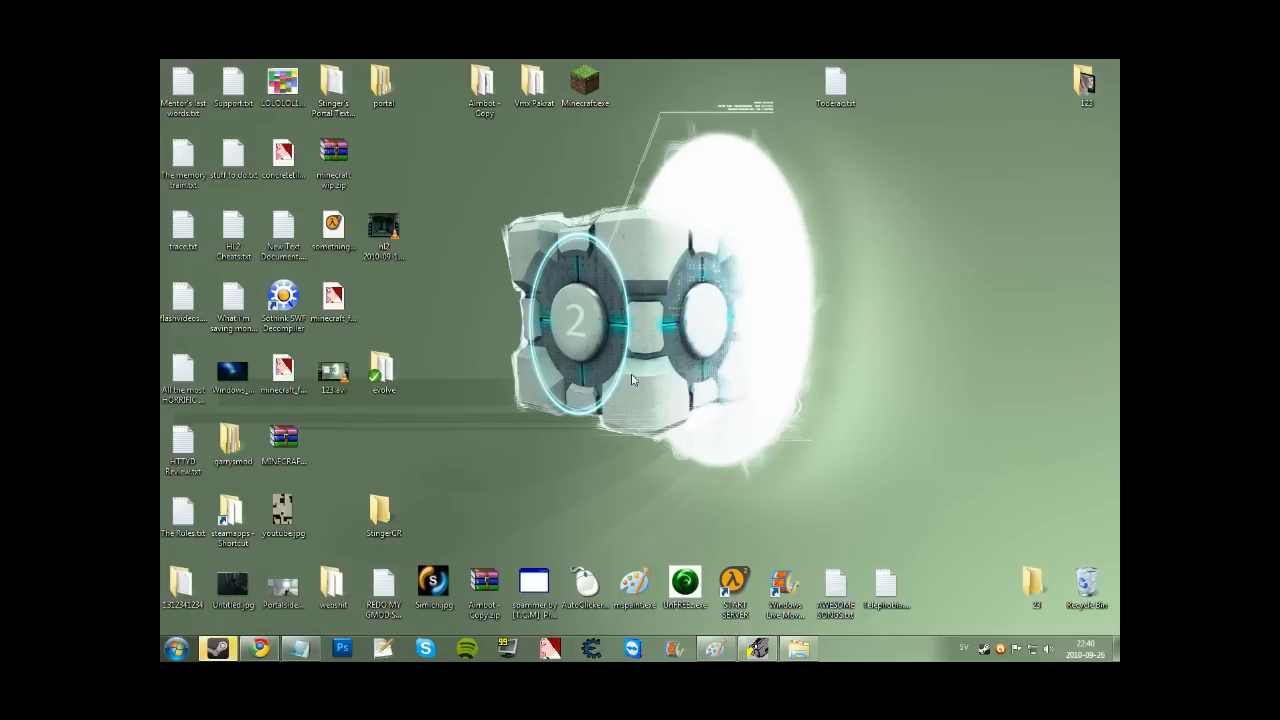
double_click(988, 648)
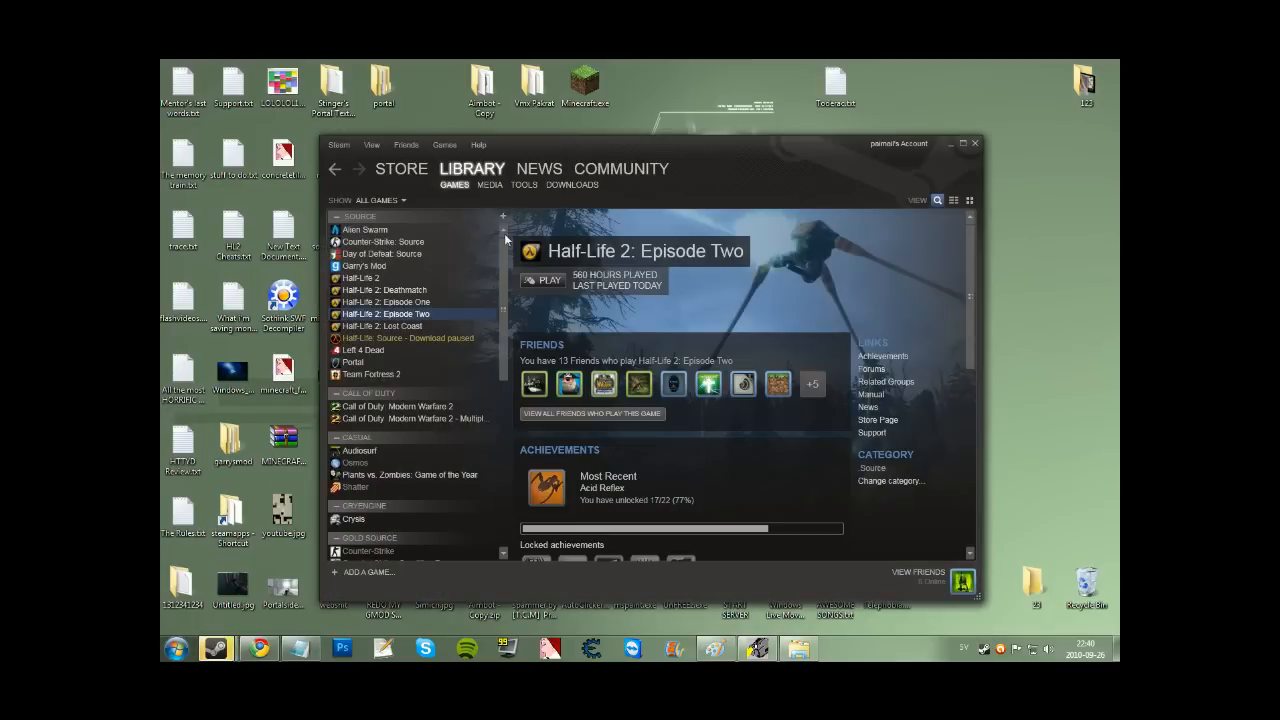
left_click(975, 143)
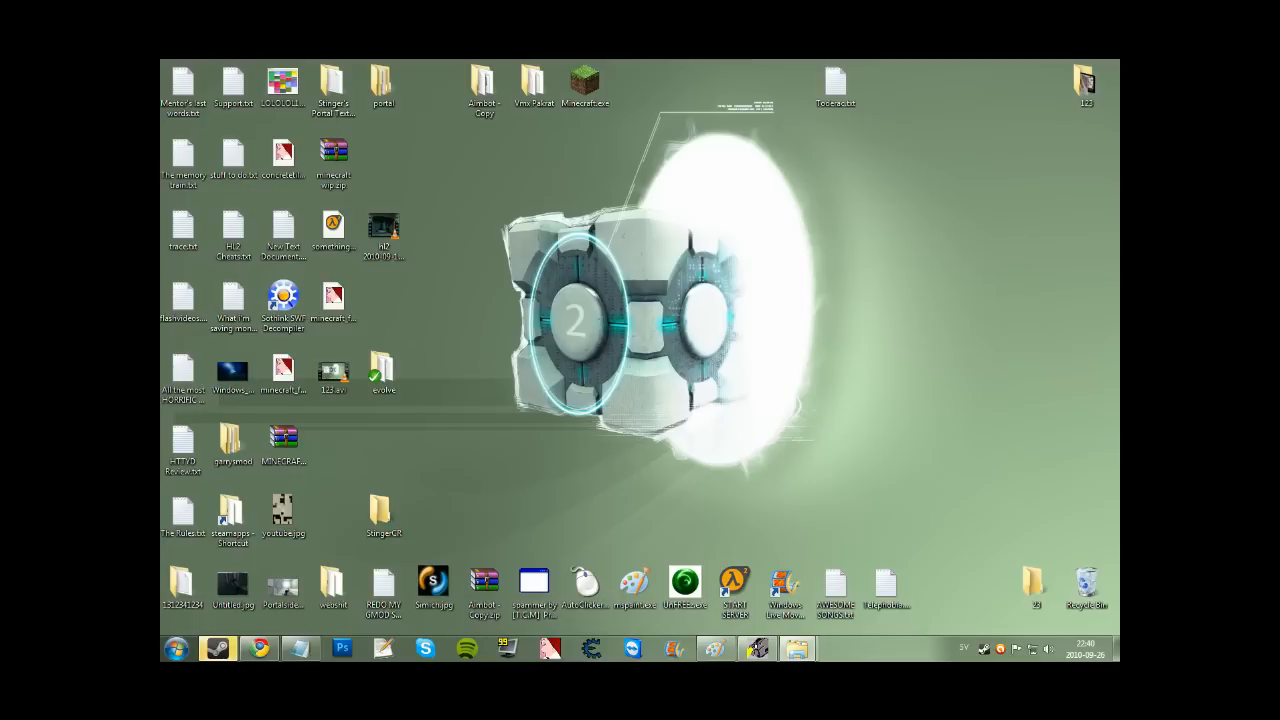
Open the steamapps folder and the account's folder inside it.
double_click(232, 516)
left_click_drag(508, 103, 490, 130)
double_click(432, 243)
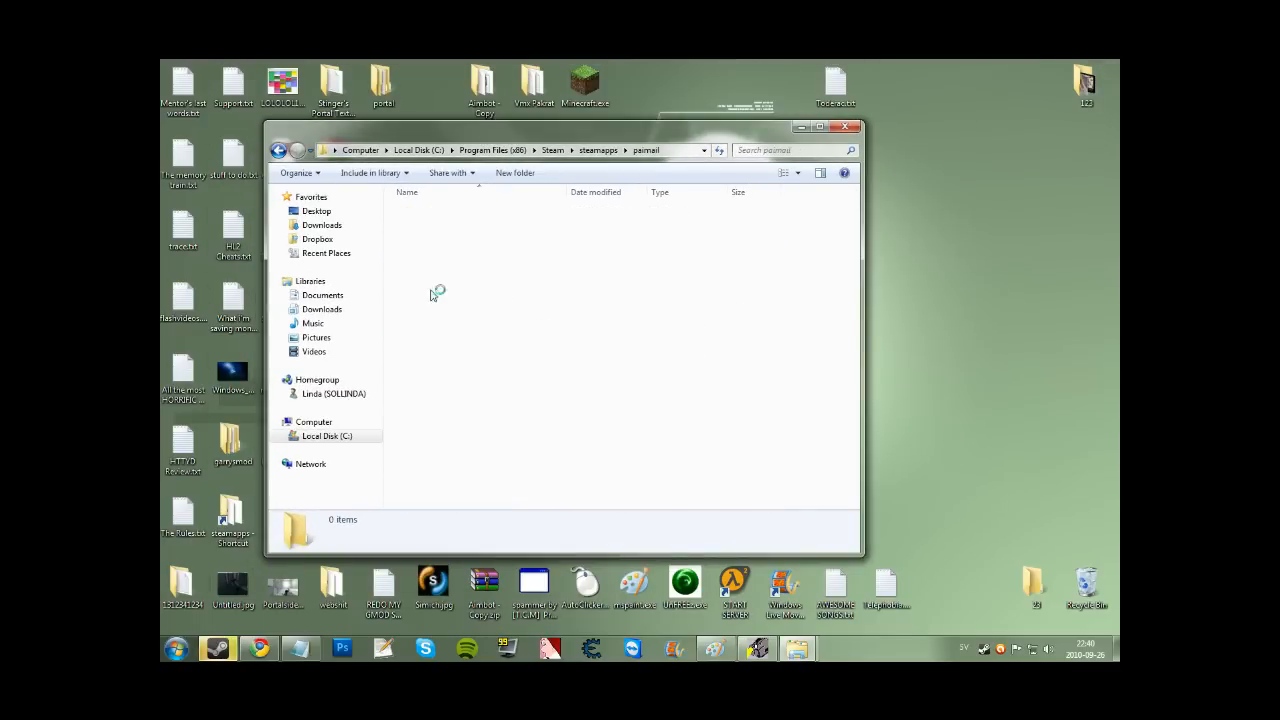
Browse to half-life 2 episode two\ep2\particles and check apropriate.pcf is there.
double_click(437, 300)
double_click(443, 228)
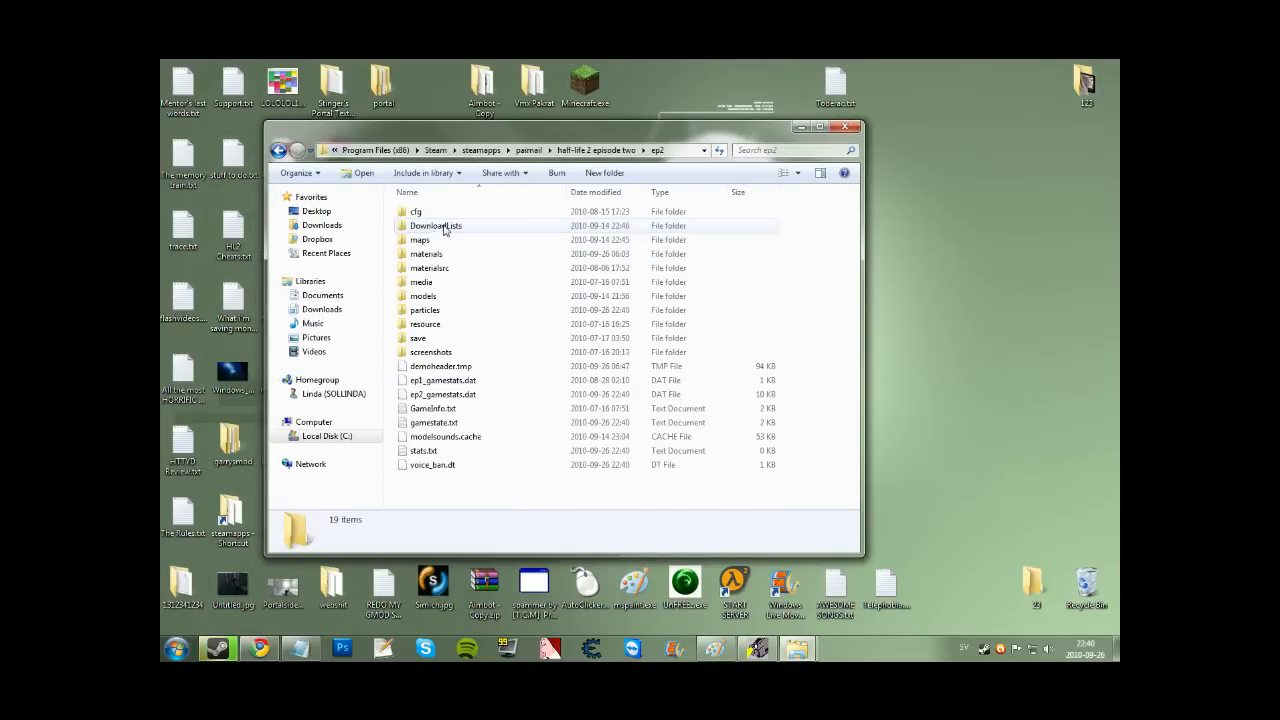
double_click(438, 311)
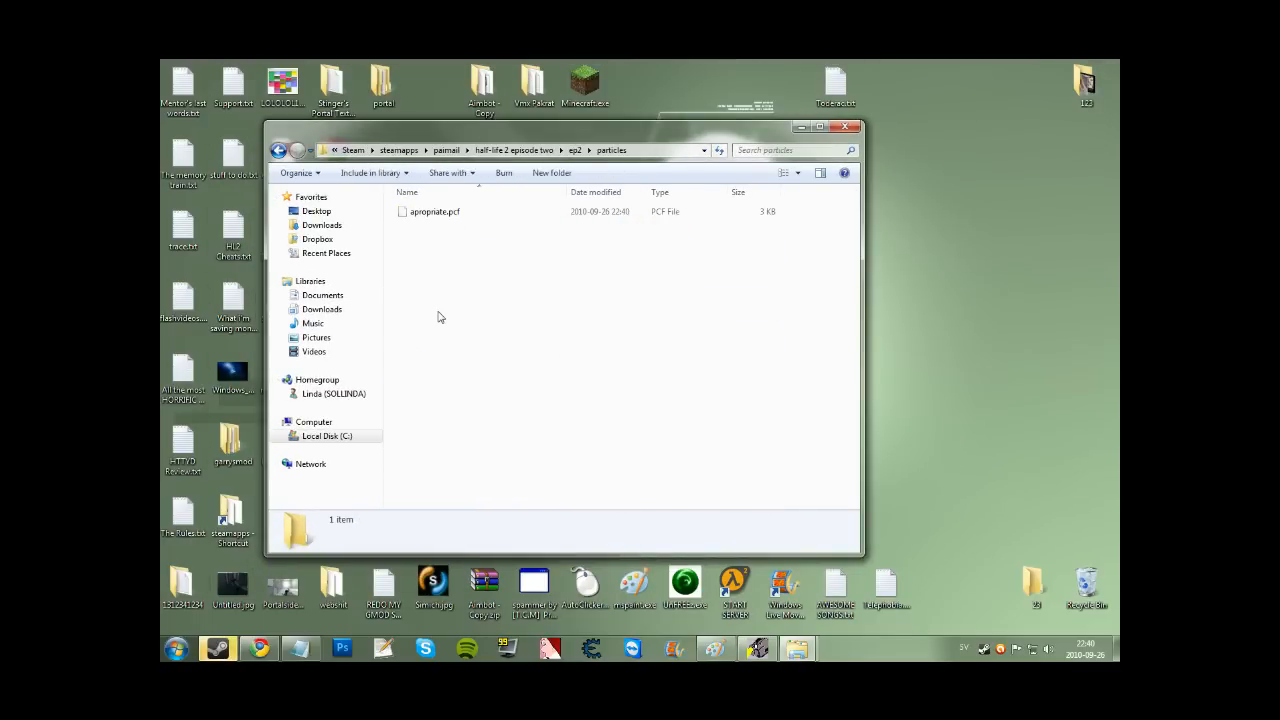
left_click(445, 213)
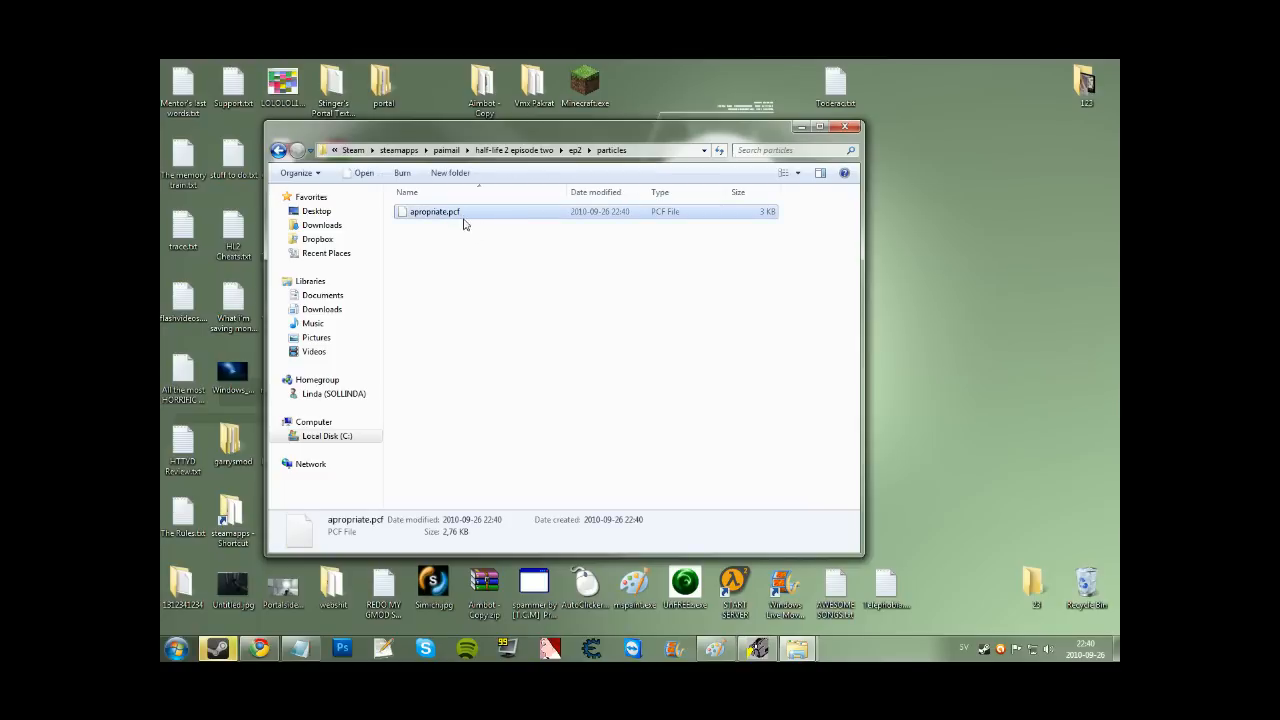
left_click(429, 304)
left_click(280, 152)
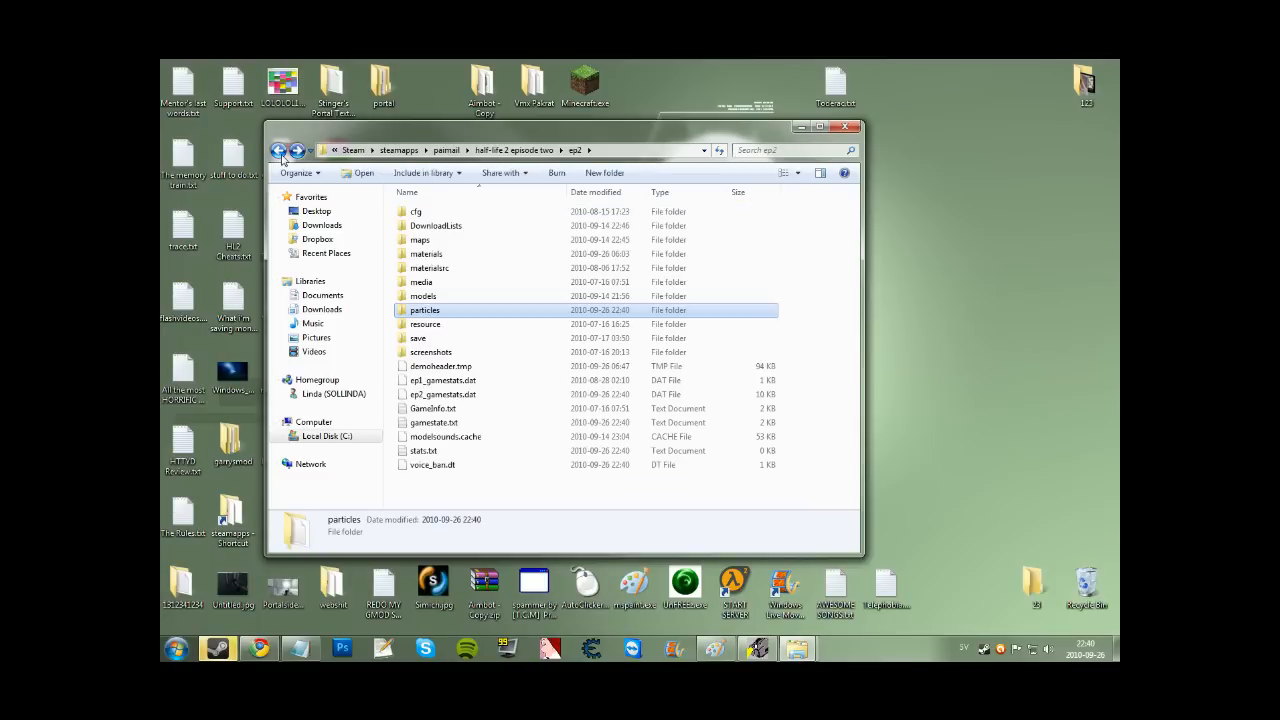
double_click(455, 318)
Create a New Text Document in the particles folder.
right_click(445, 300)
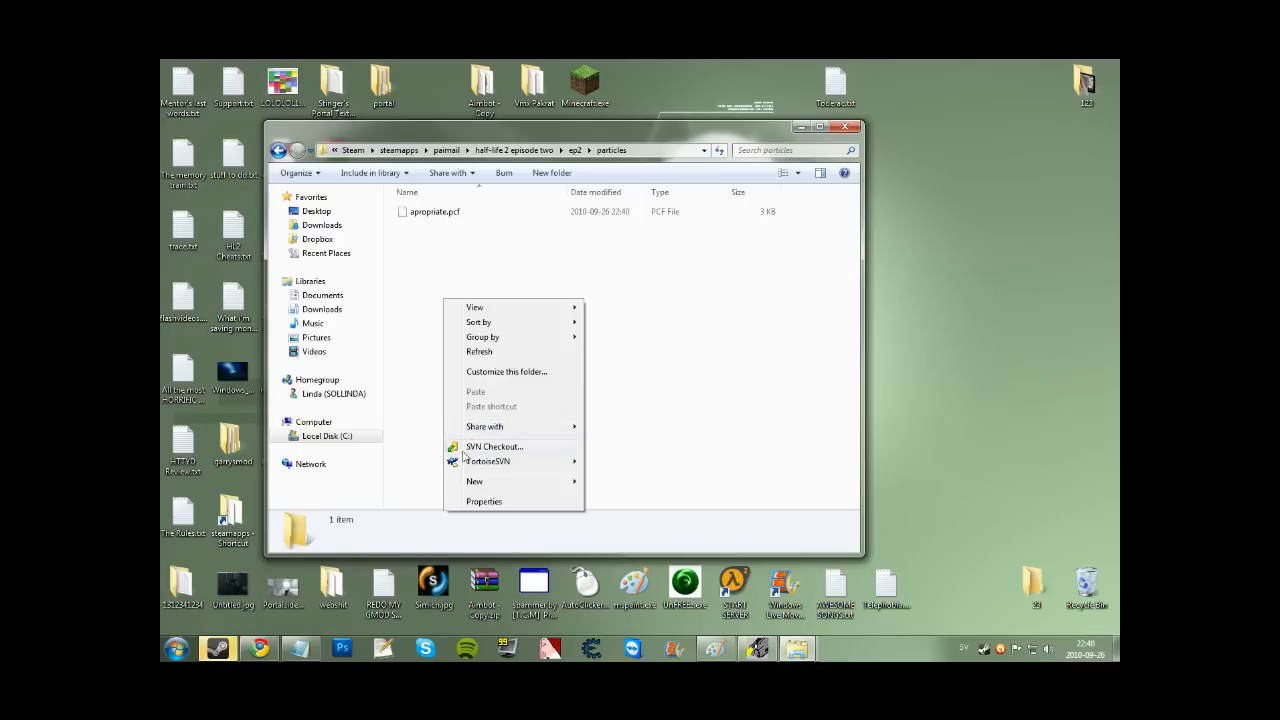
mouse_move(491, 484)
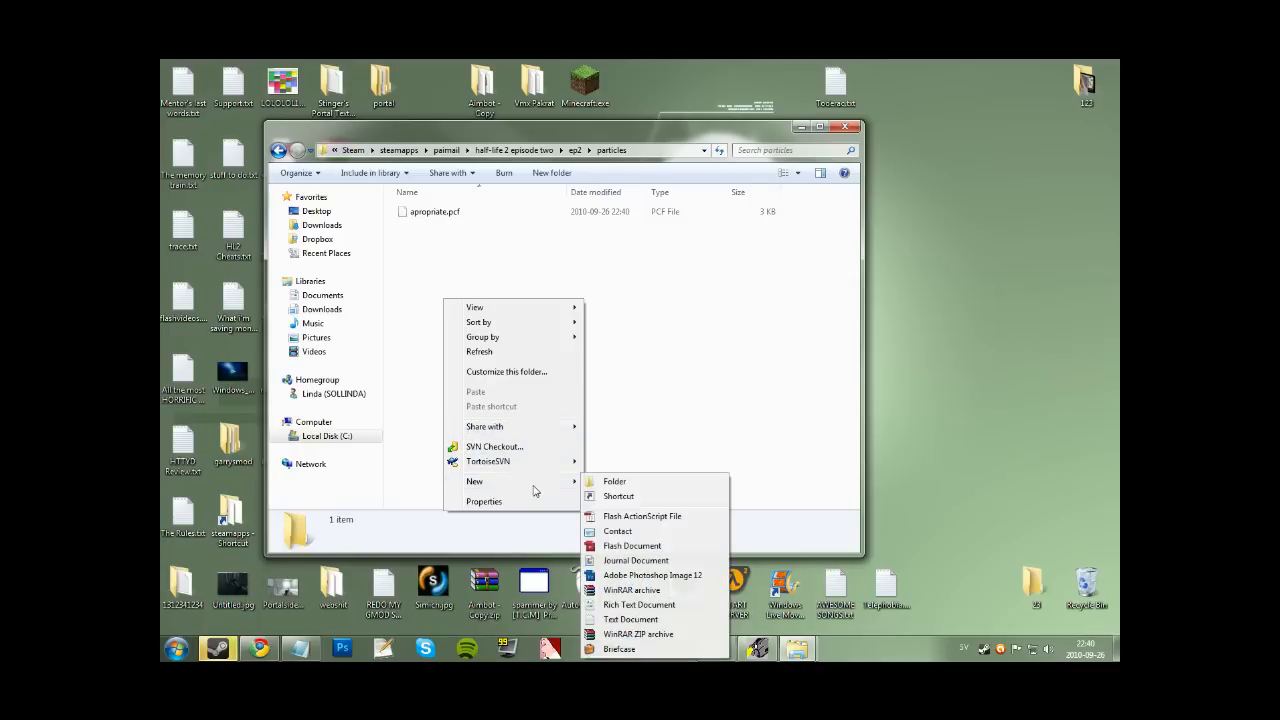
left_click(659, 620)
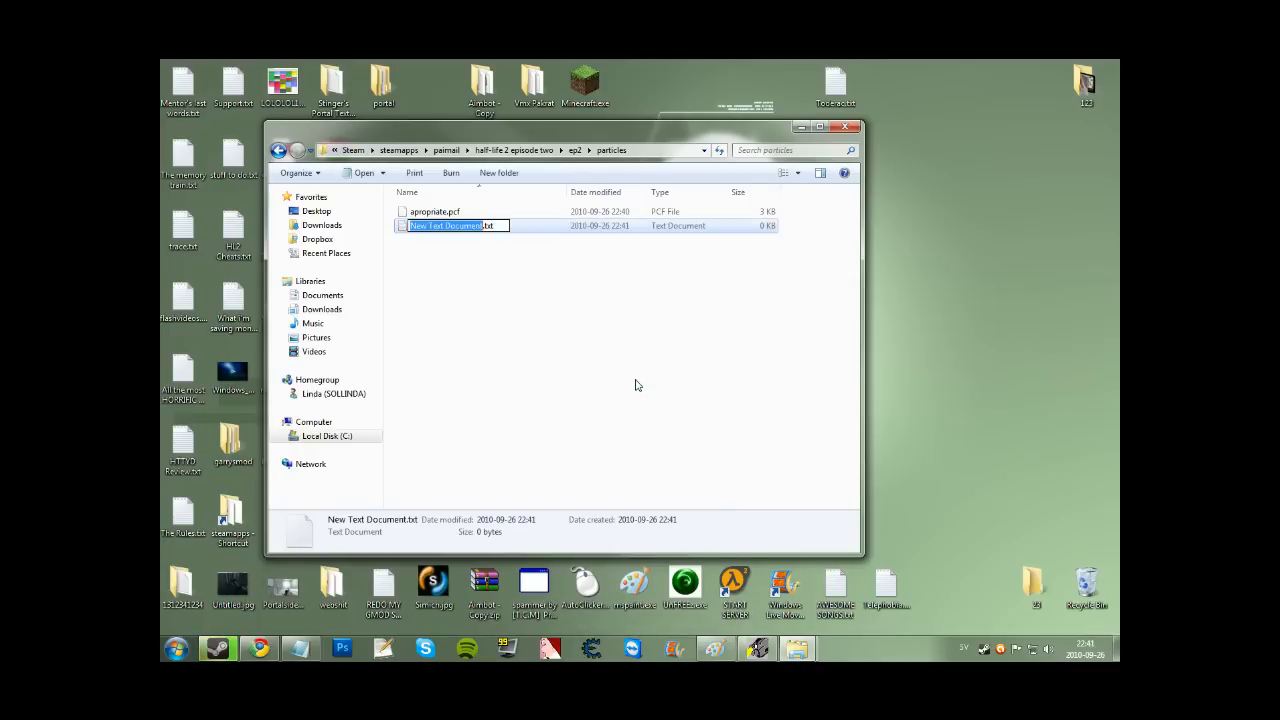
left_click(635, 385)
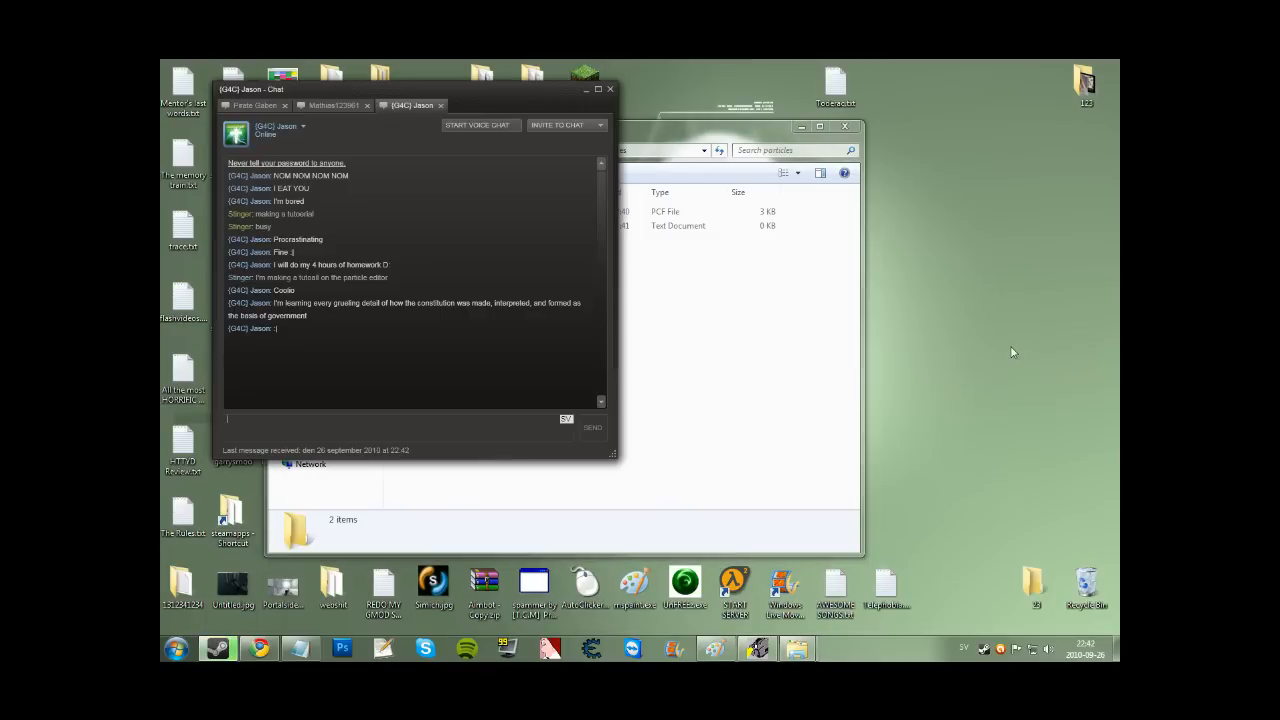
left_click(698, 376)
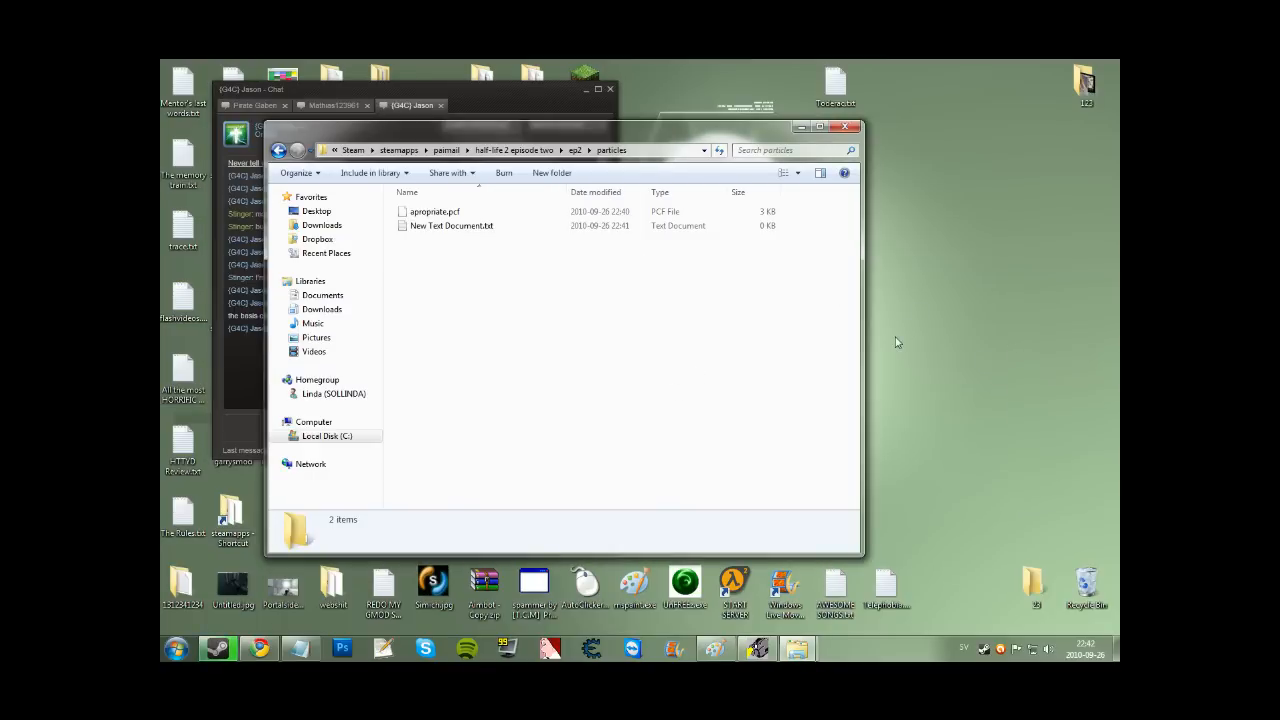
left_click(441, 228)
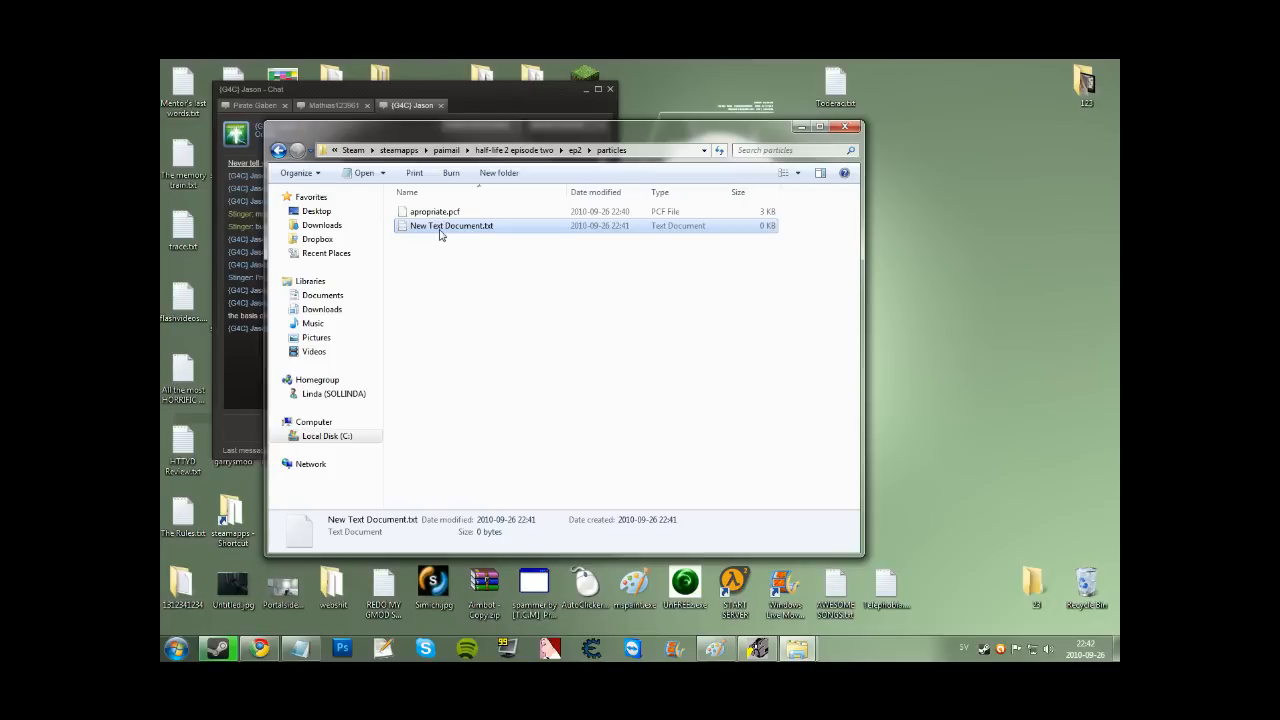
Rename the text document to particles_manifest.txt and open it in Notepad.
key("F2")
key("alt+Tab")
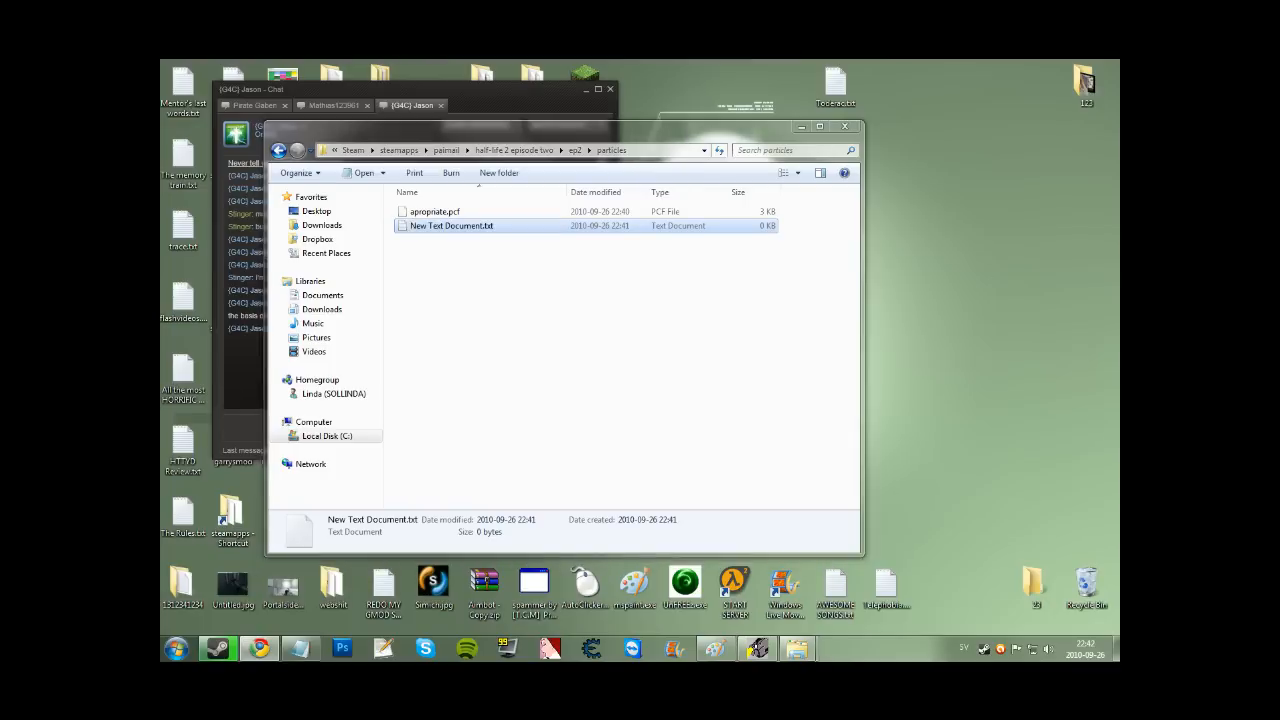
left_click(472, 227)
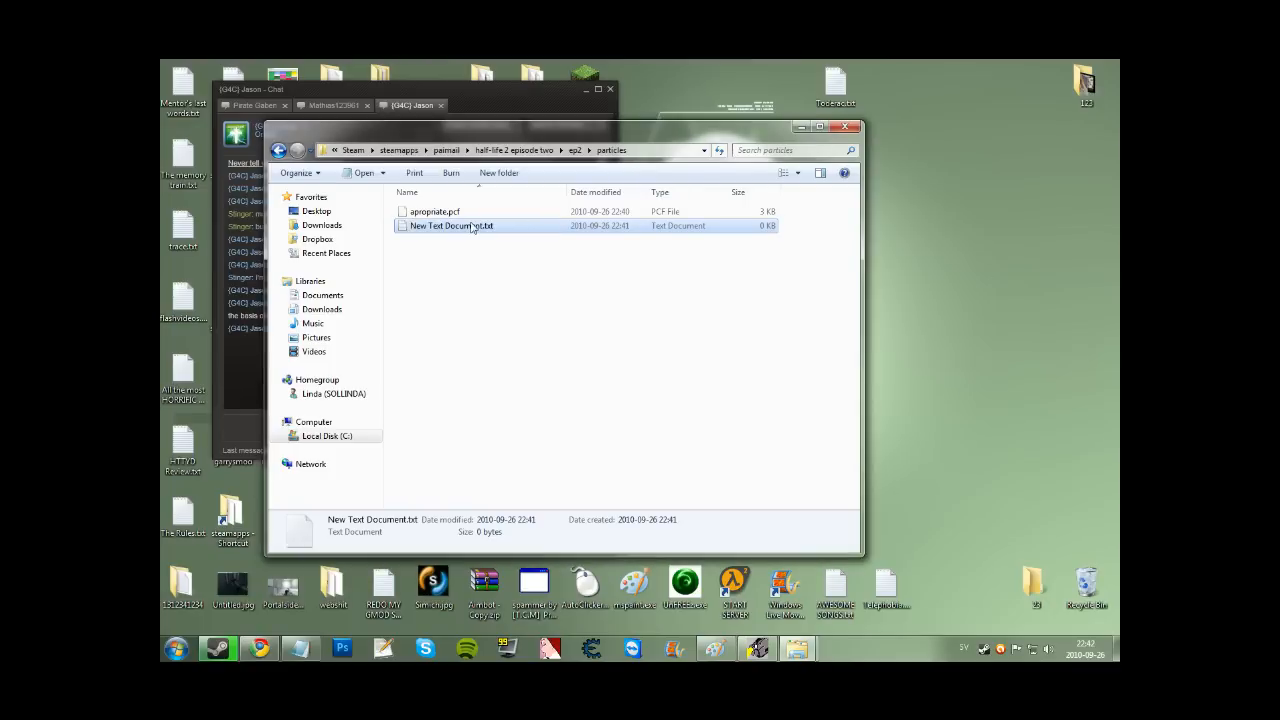
left_click(472, 229)
type("particles_manifest")
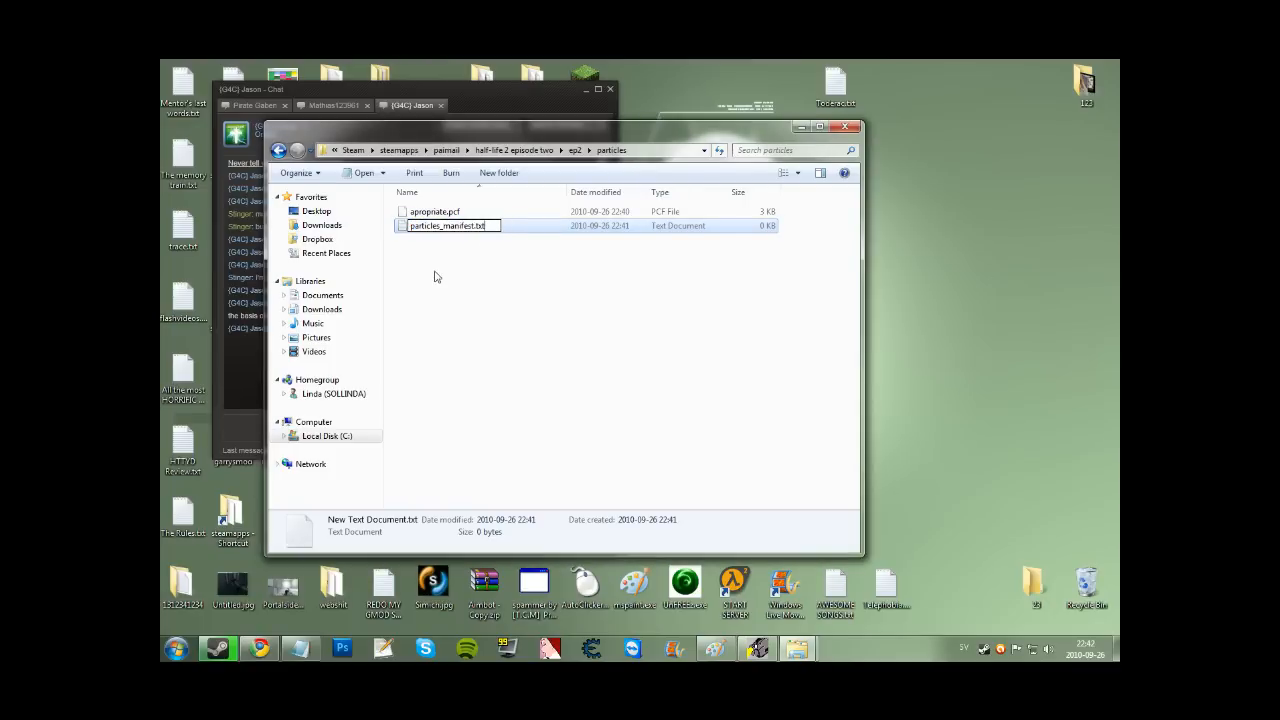
left_click(488, 316)
double_click(413, 229)
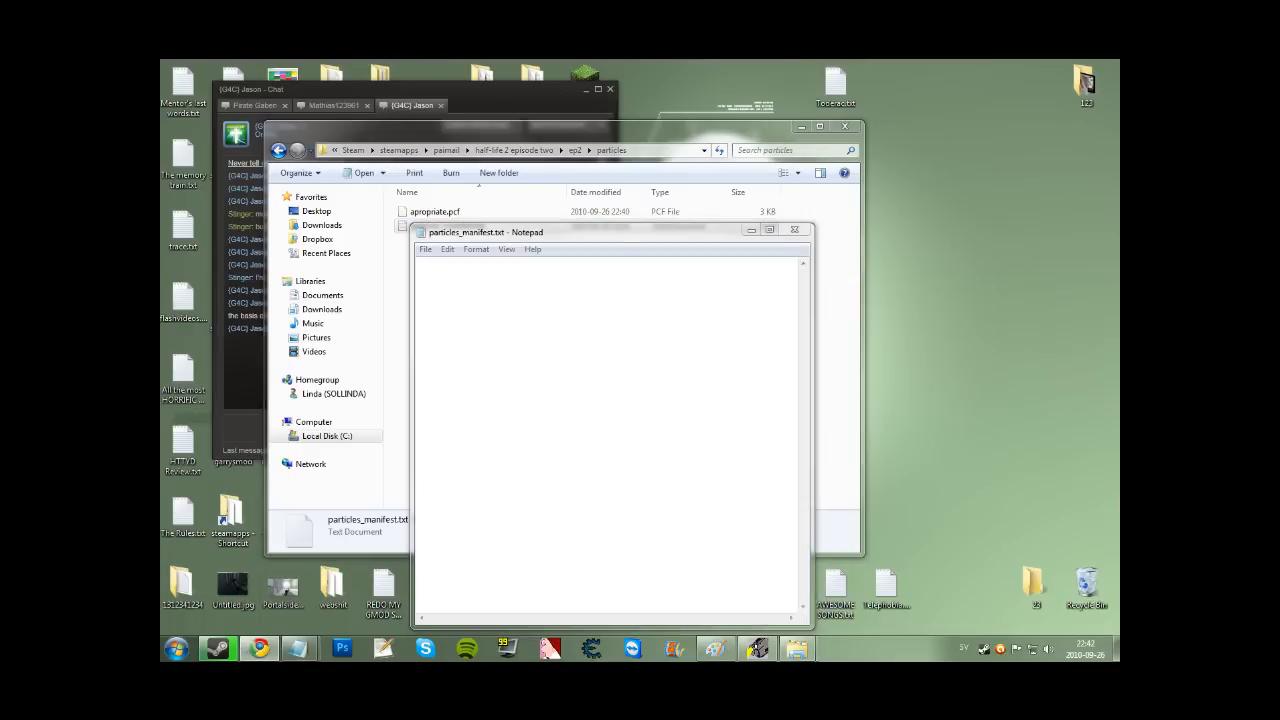
Paste the sample manifest text and delete every file line except error.pcf.
left_click(640, 360)
type("particles_manifest { \tfile\t\"particles/error.pcf\" \tfile\t\"particles/fire_01.pcf\" \tfile\t\"particles/burning_fx.pcf\" \tfile\t\"particles/explosions.pcf\" \tfile\t\"!particles/muzzleflashes.pcf\" \tfile\t\"!particles/rockettrail.pcf\" \tfile\t\"!particles/achievement.pcf\" }")
left_click_drag(675, 330, 418, 276)
left_click_drag(418, 331, 410, 290)
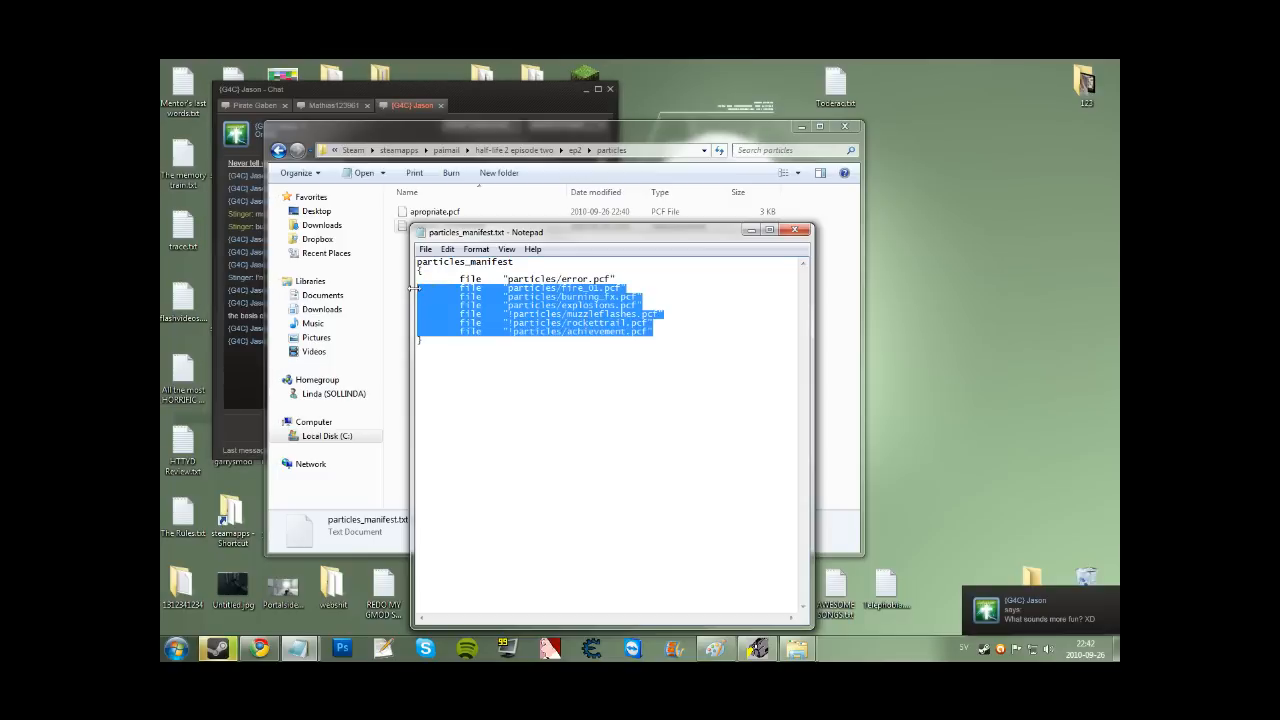
key("Delete")
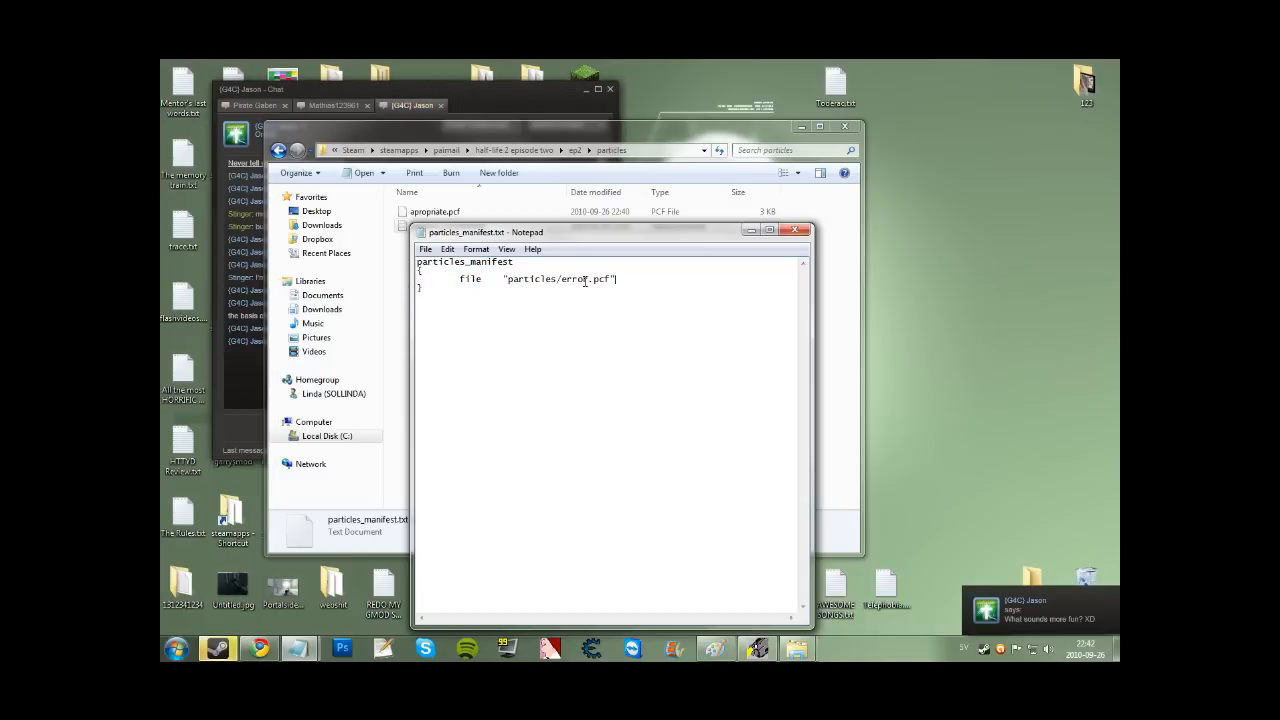
Replace error.pcf with apropriate.pcf in the manifest entry.
left_click_drag(600, 232, 768, 209)
left_click(435, 211)
left_click(445, 212)
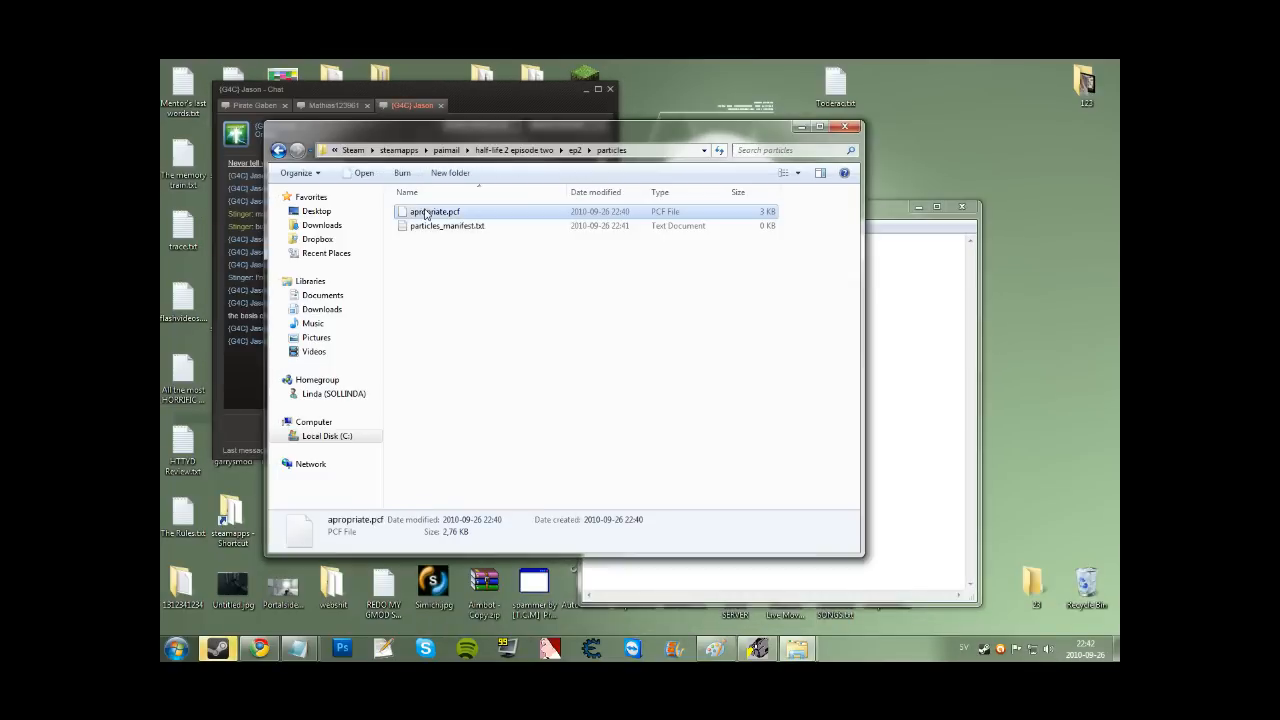
left_click(886, 287)
left_click_drag(779, 257, 742, 258)
type("apropriate.pcf")
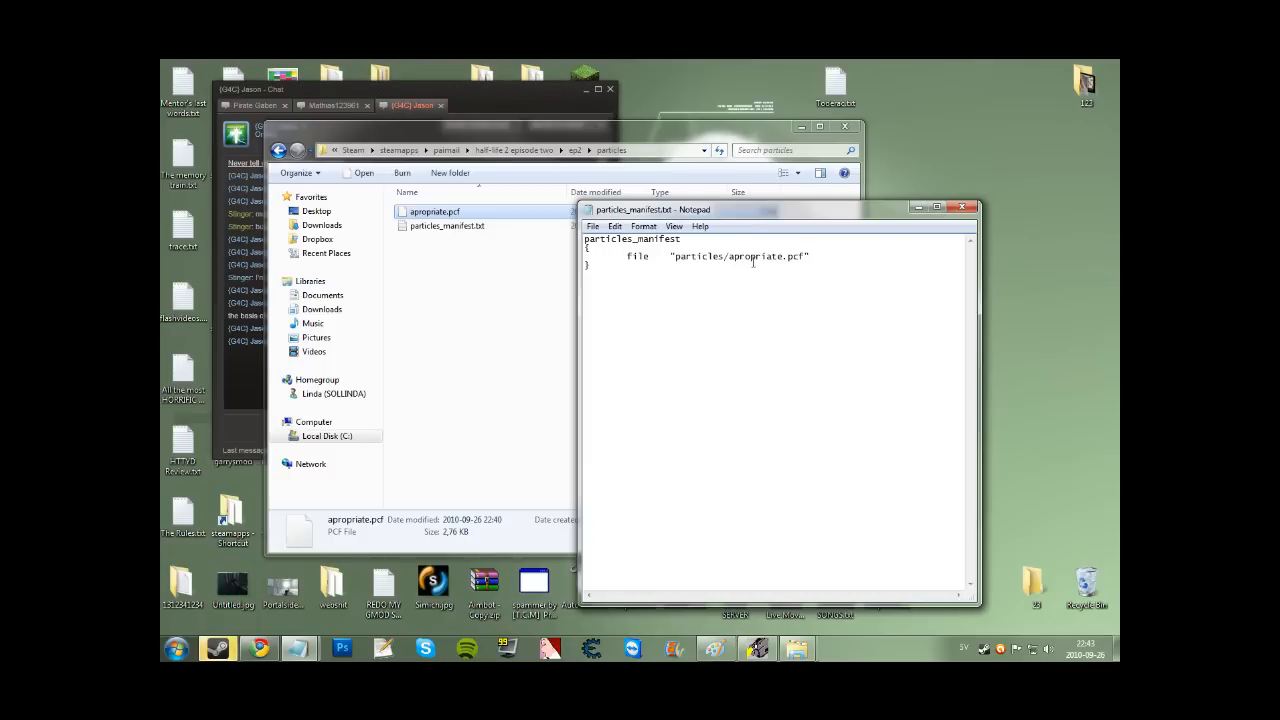
Close the finished manifest, saved listing particles/apropriate.pcf.
key("ctrl+a")
left_click(817, 305)
left_click(961, 208)
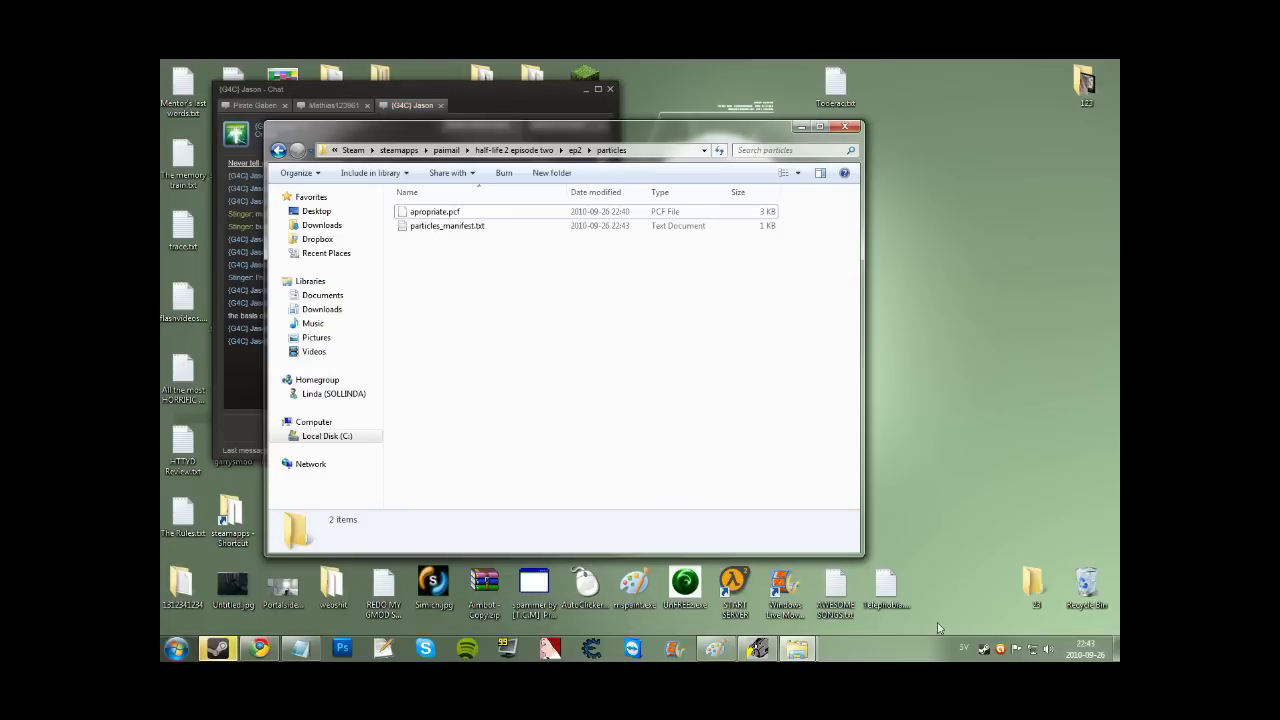
right_click(987, 650)
Launch the Source SDK from the Steam library's tools list.
double_click(985, 650)
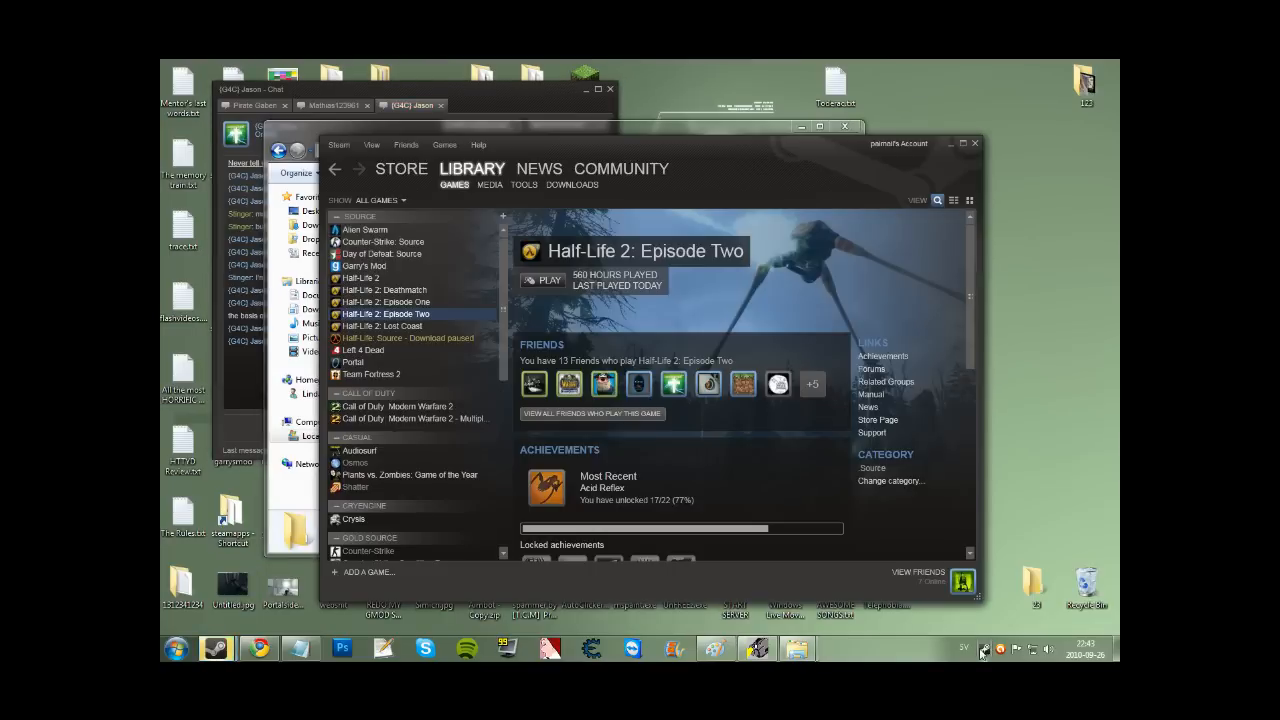
left_click(530, 188)
double_click(419, 257)
left_click(949, 144)
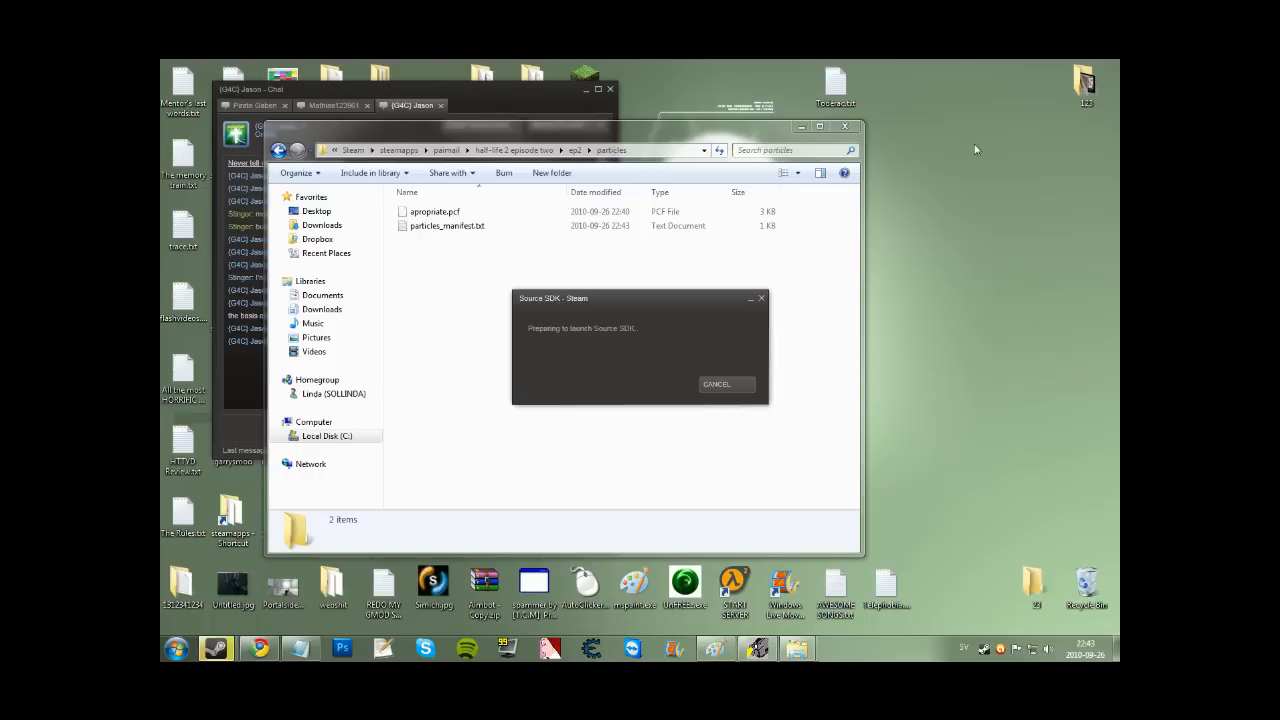
Reply 'sounds boring' in the Steam chat.
left_click(244, 387)
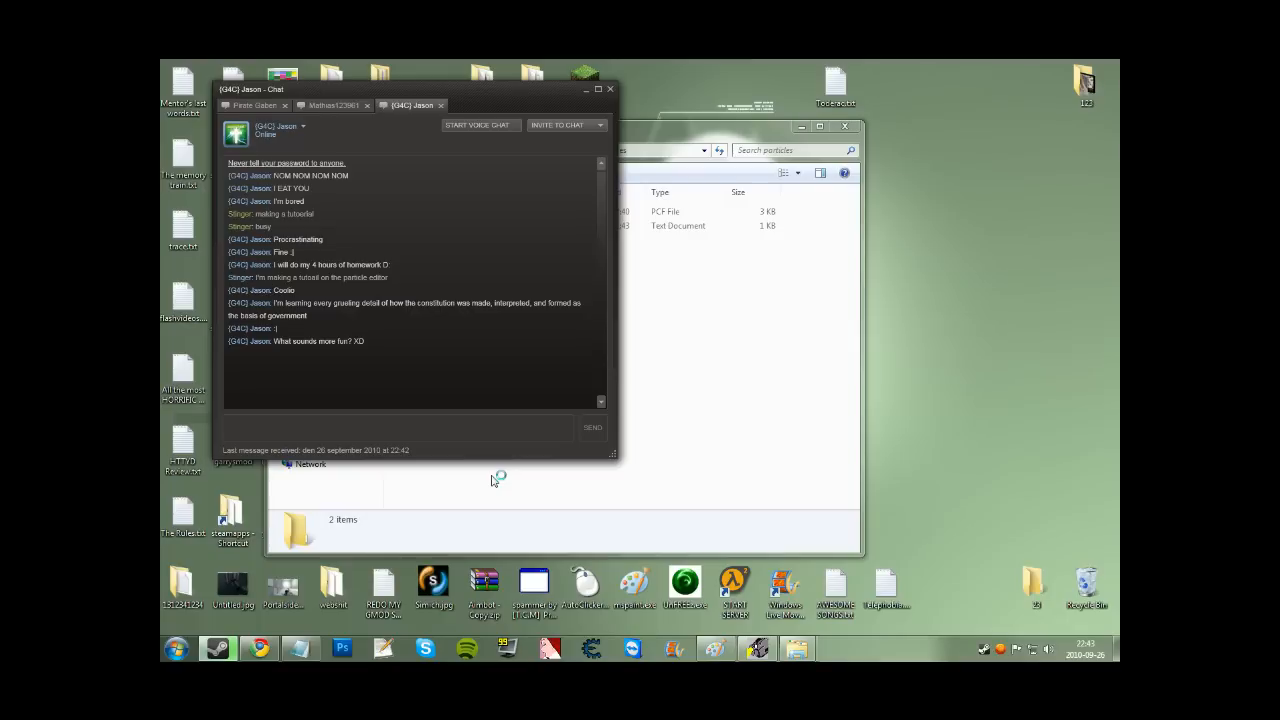
type("sounds boring")
key("Return")
Set the SDK's current game to Half-Life 2: Episode Two and launch Hammer Editor.
left_click(714, 264)
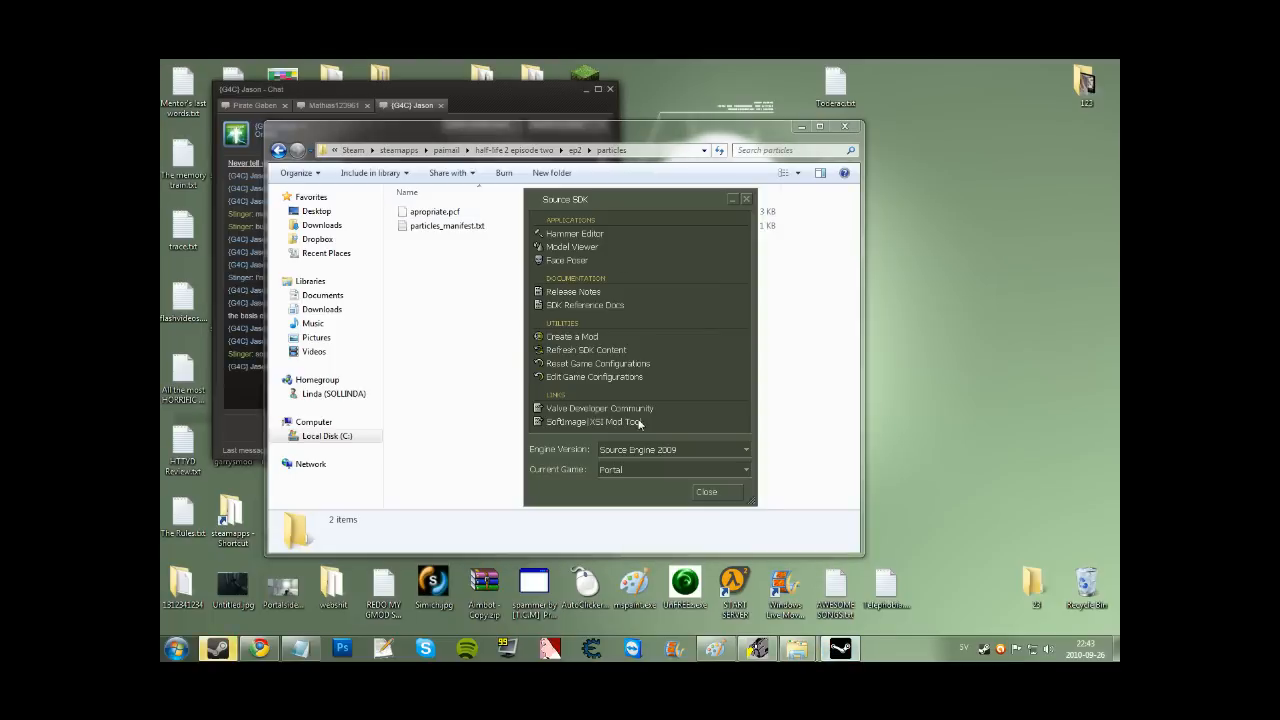
left_click(672, 469)
left_click(650, 490)
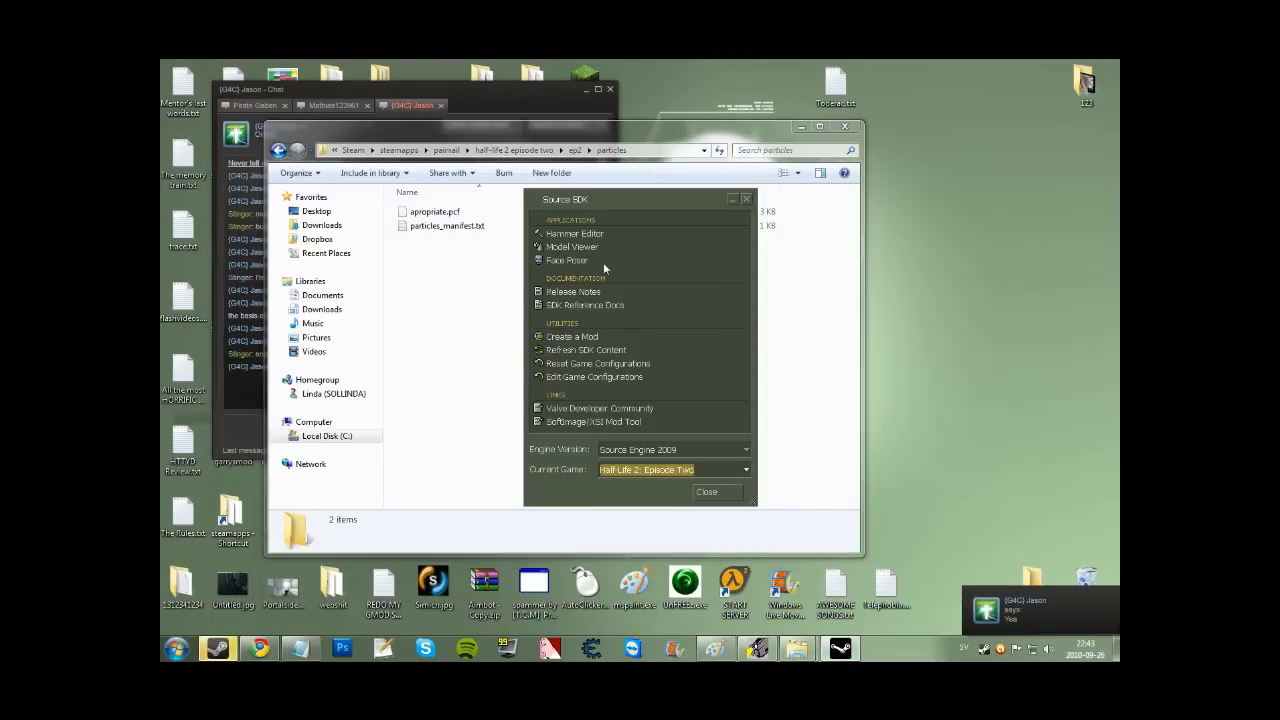
double_click(610, 233)
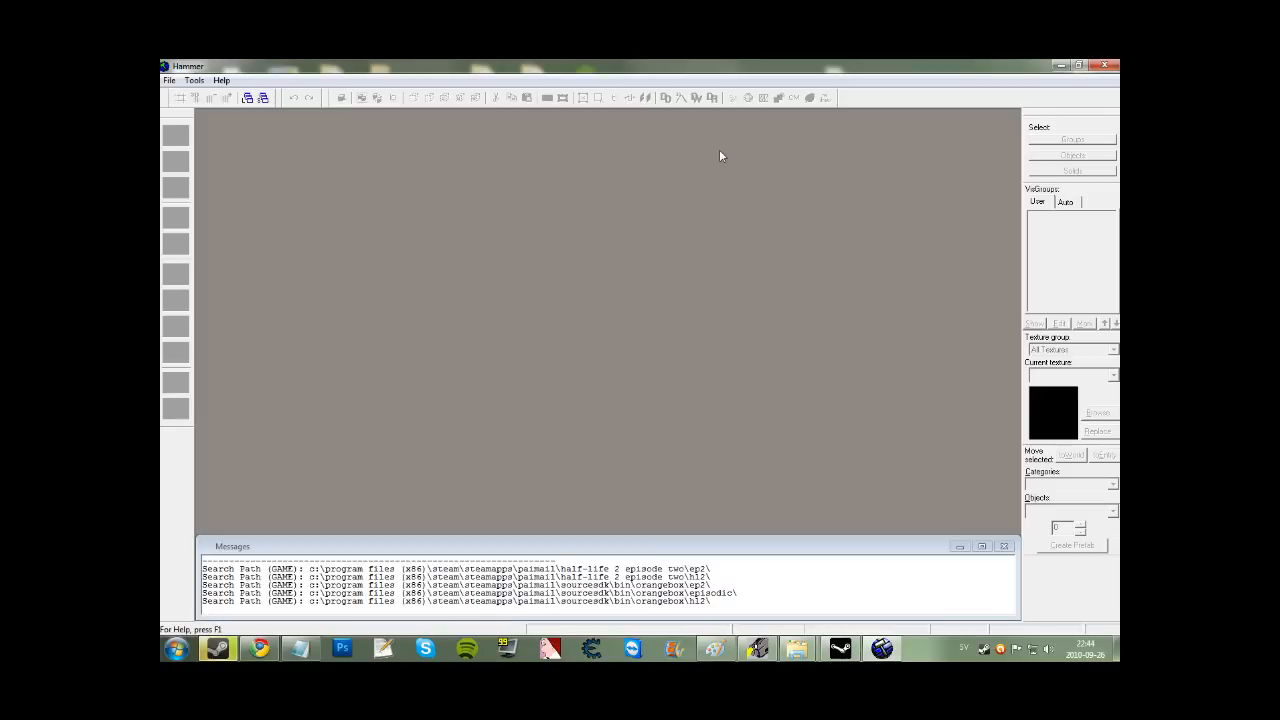
Create a new map with tools/toolsnodraw as the brush texture.
left_click(168, 81)
left_click(186, 94)
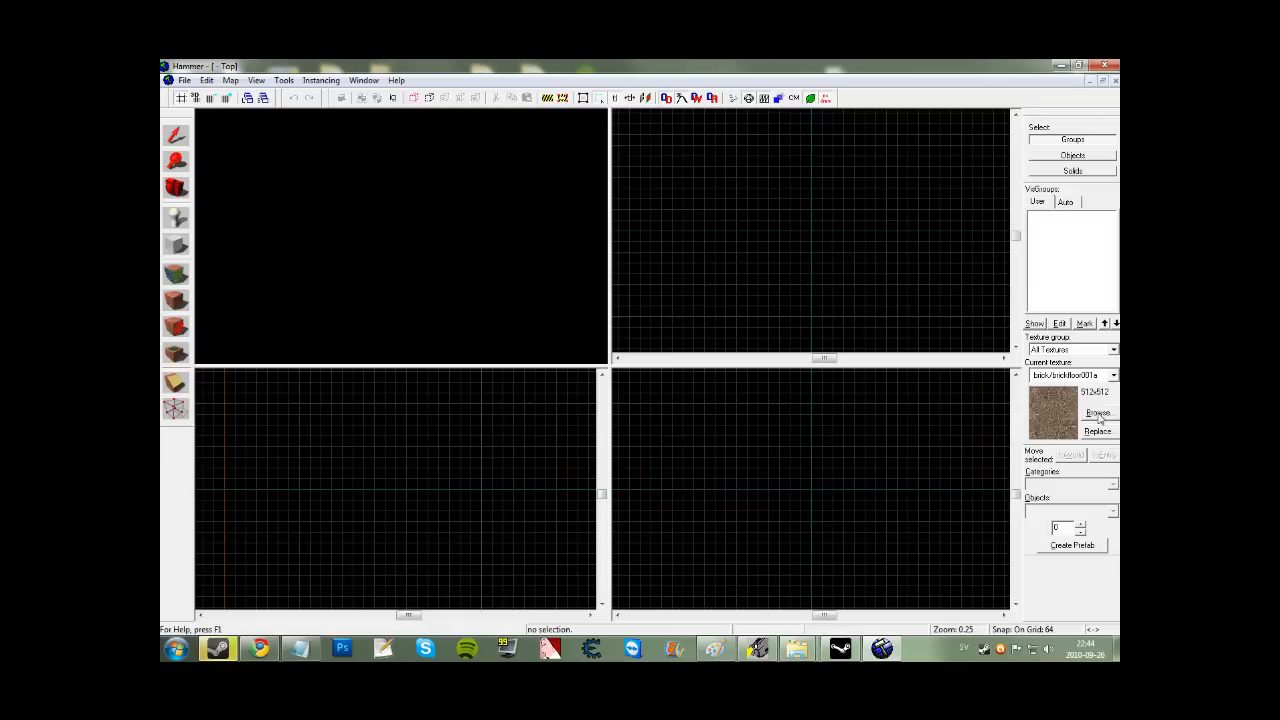
left_click(1097, 413)
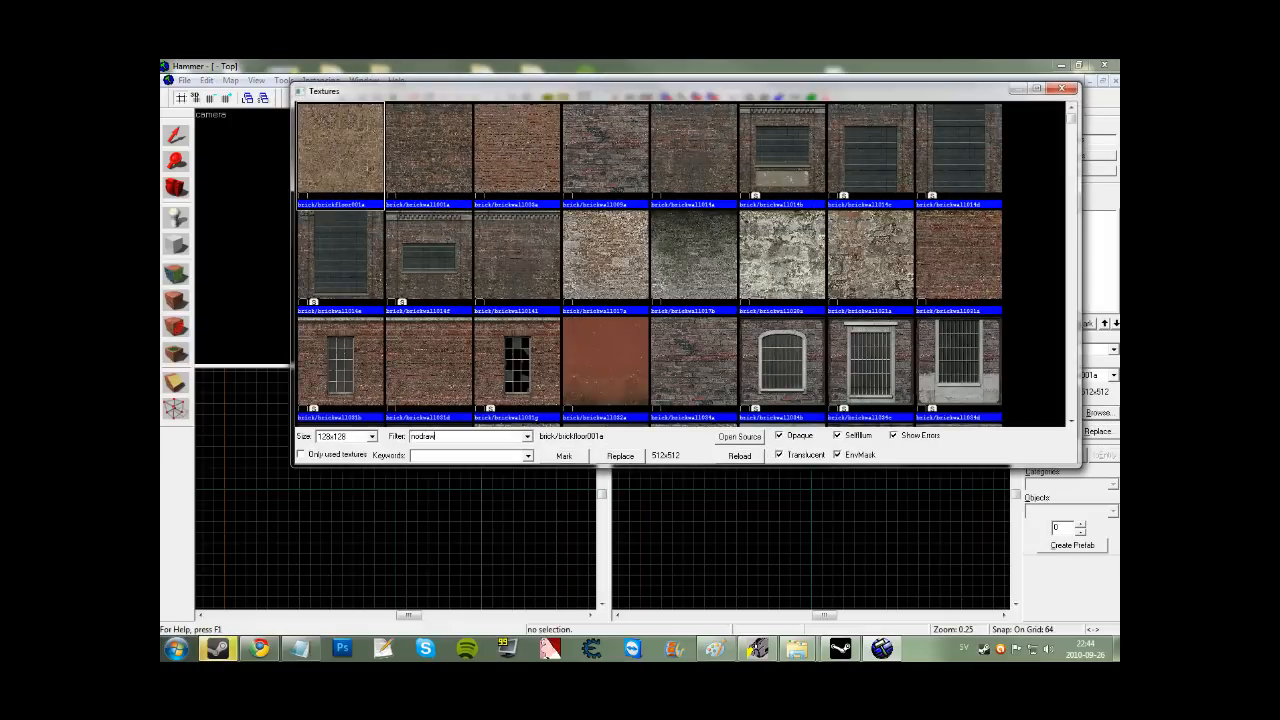
double_click(320, 137)
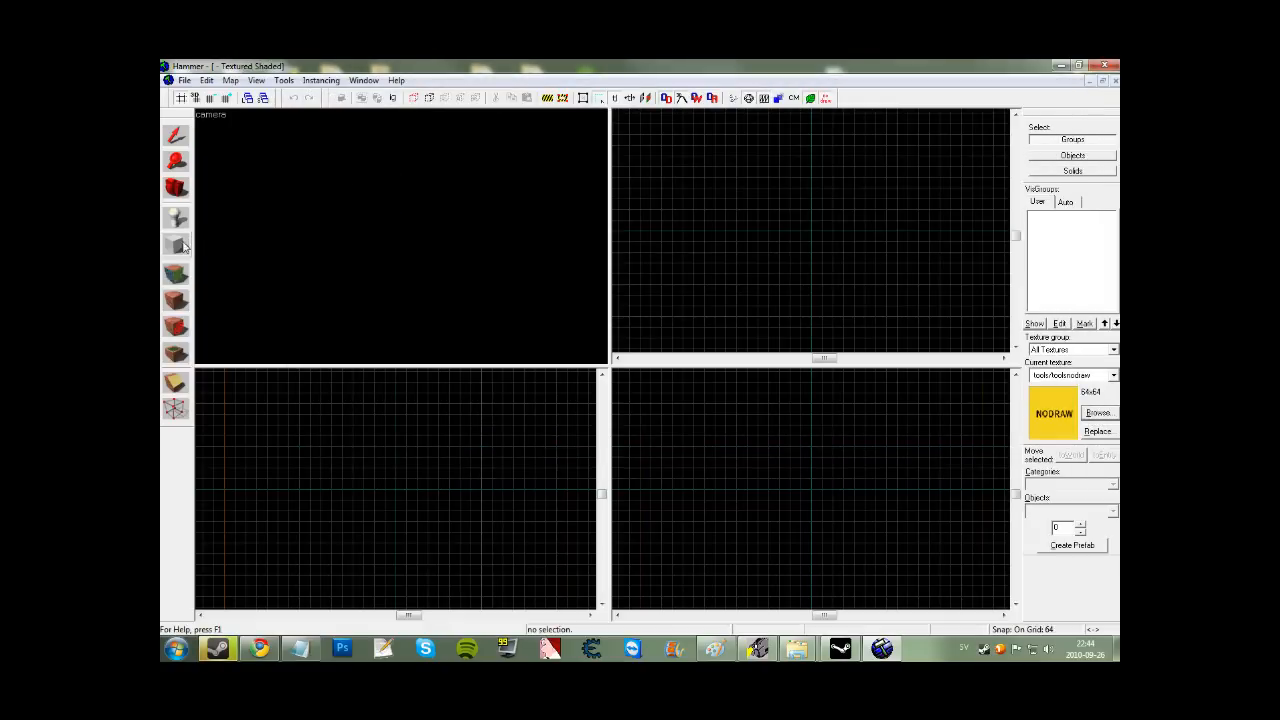
Build a 512×512×64 floor brush and copy it into a 64×512×256 wall.
left_click_drag(720, 146, 814, 232)
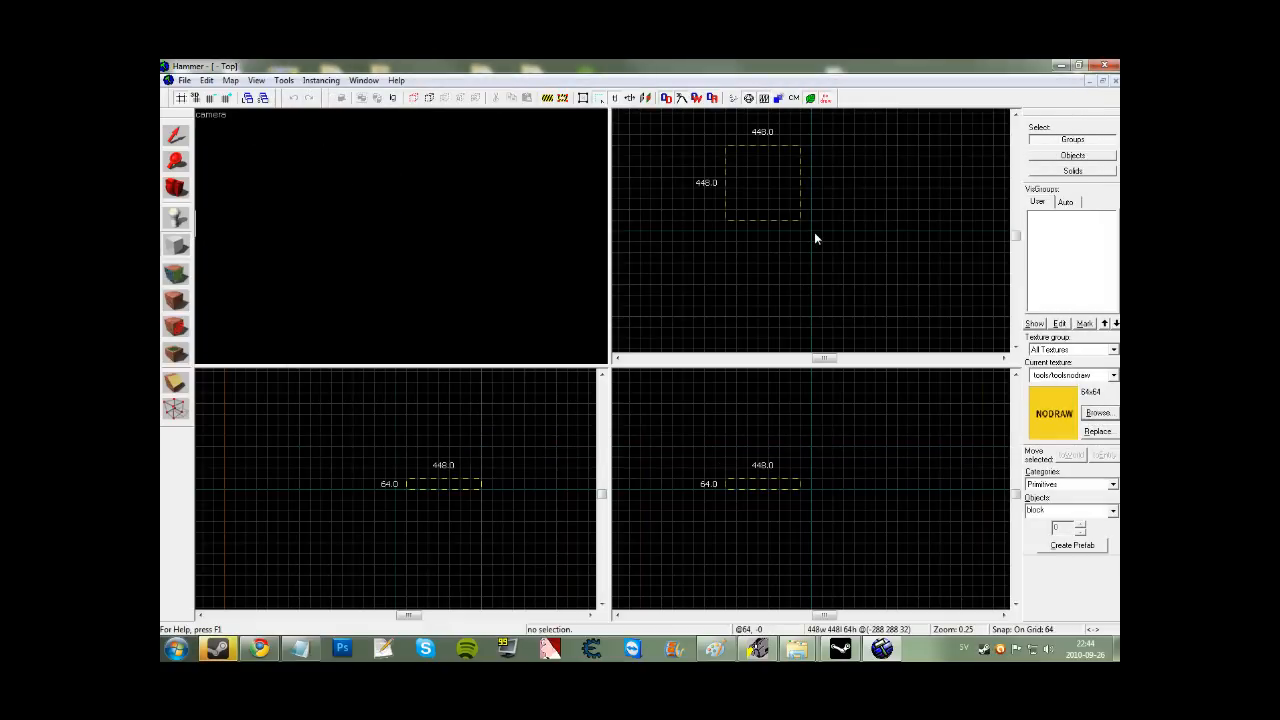
key("Return")
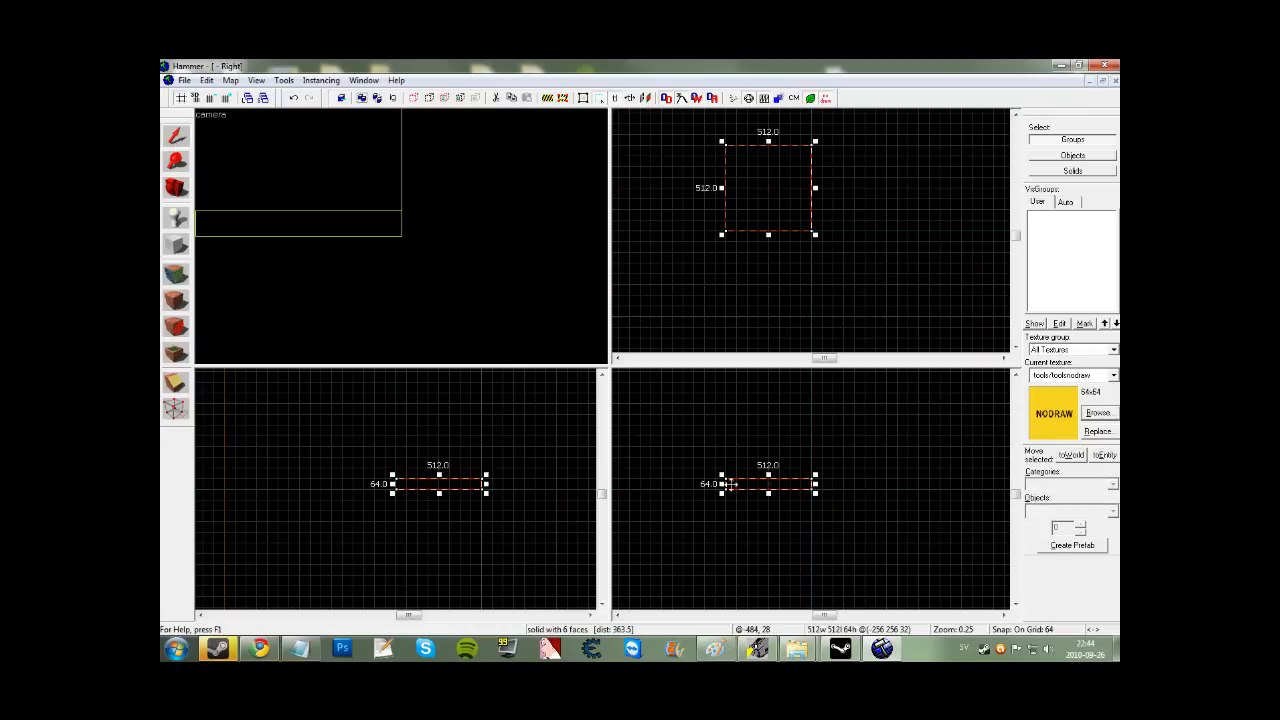
left_click_drag(735, 497, 731, 490, "shift")
mouse_move(815, 475)
left_mouse_down()
mouse_move(719, 446)
mouse_move(817, 452)
left_mouse_up()
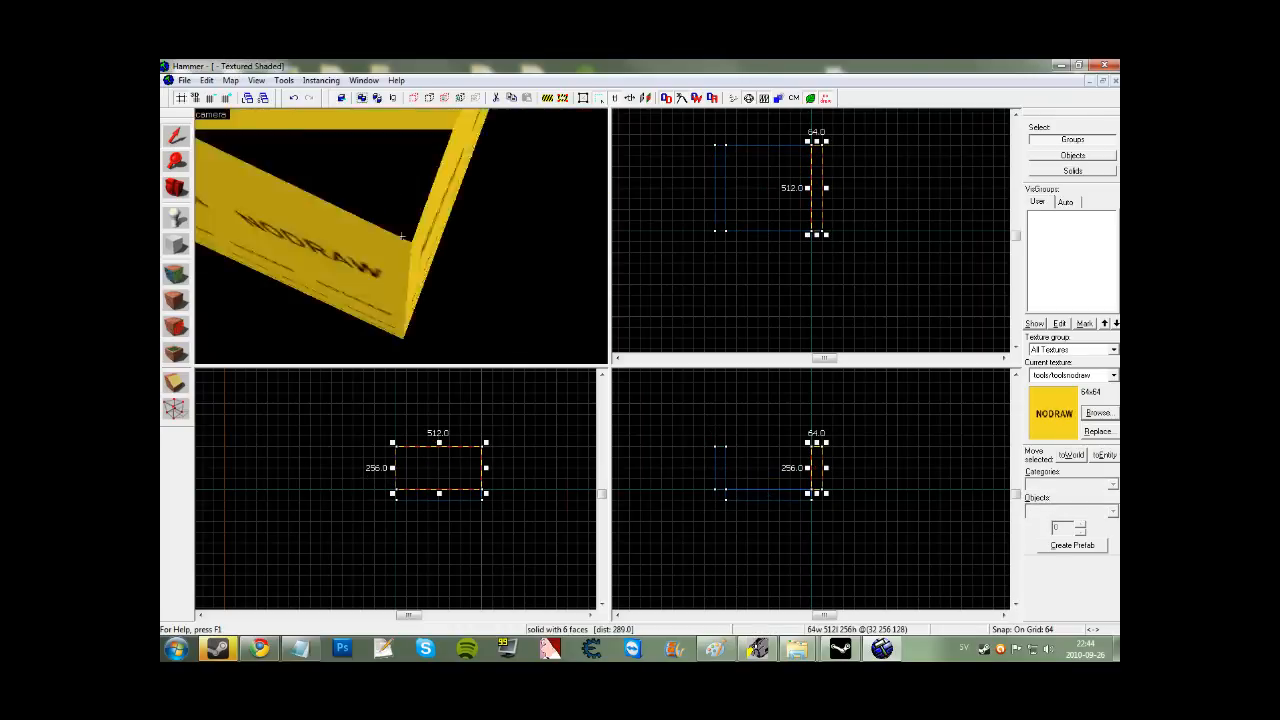
Copy the walls to the other sides rotated 90 degrees and add a ceiling copy.
left_click(355, 165, "ctrl")
mouse_move(777, 155)
left_mouse_down("shift")
mouse_move(766, 193)
mouse_move(785, 148)
mouse_move(712, 151)
left_mouse_up("shift")
left_click(766, 193)
left_click_drag(756, 207, 769, 172)
left_click(422, 180)
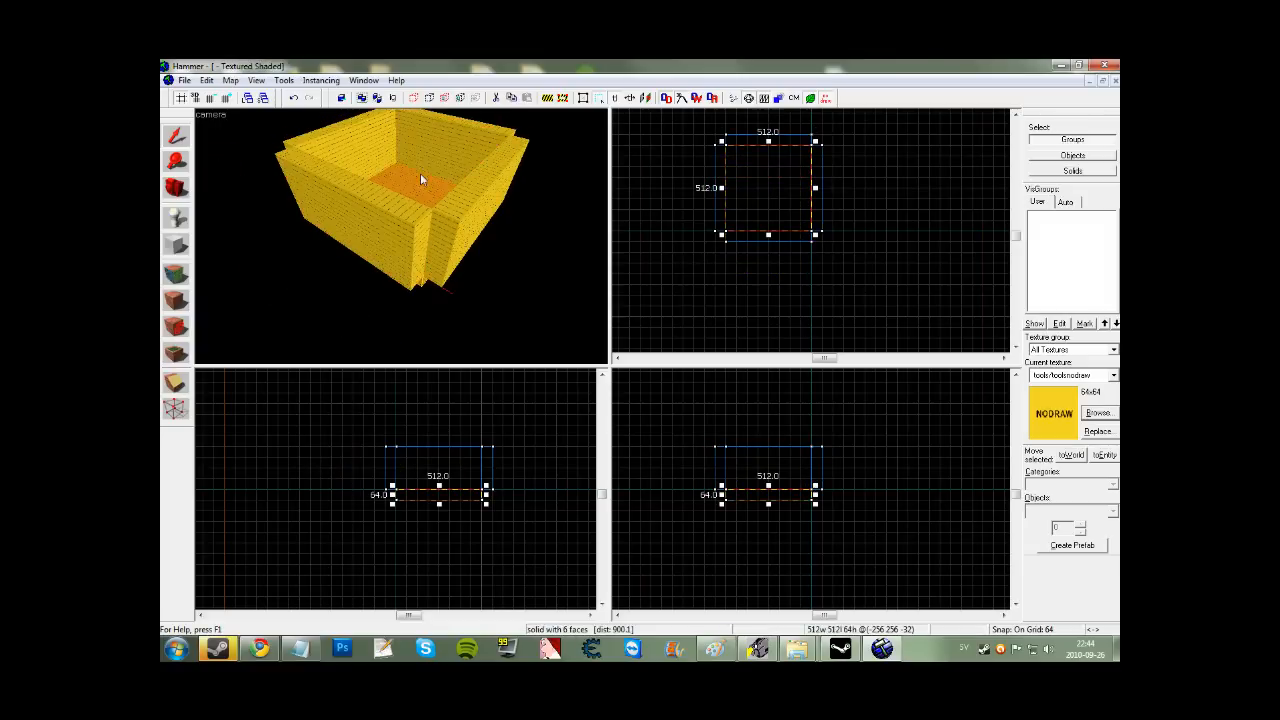
left_click_drag(792, 502, 791, 446, "shift")
Cut the selected walls horizontally with the clip tool, keeping both halves.
left_click(408, 223)
left_click(452, 226, "ctrl")
key("z")
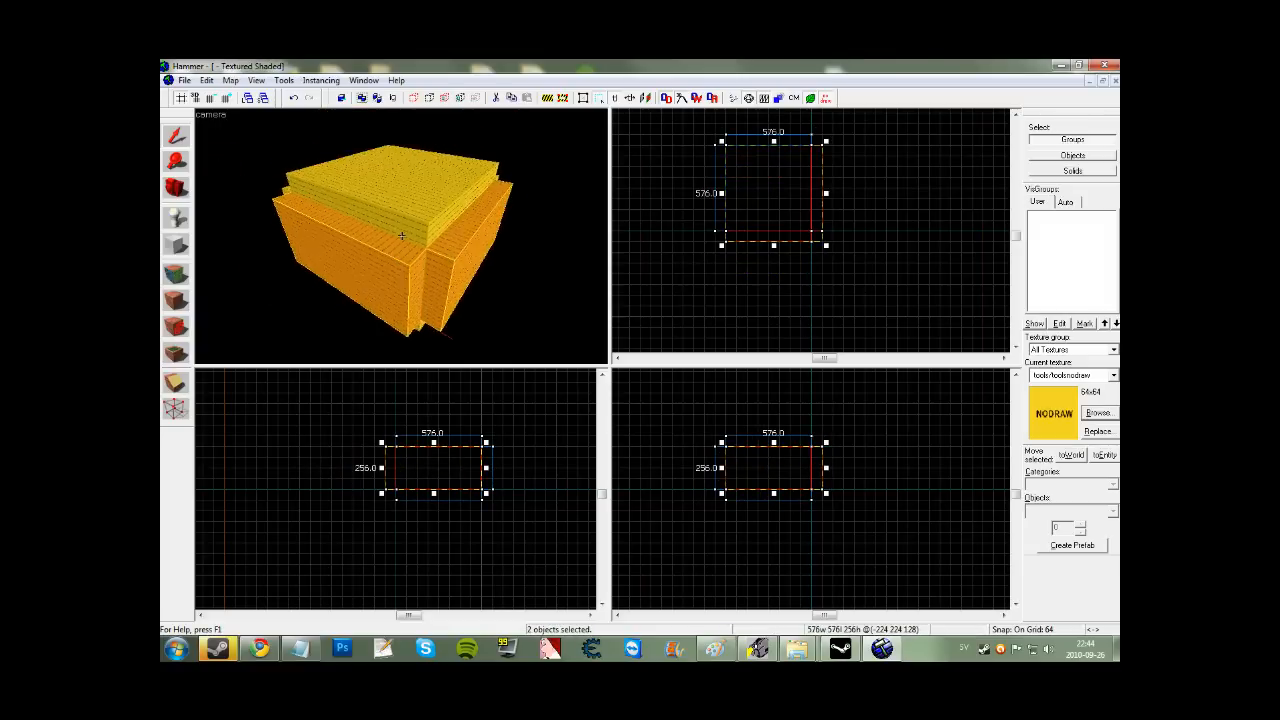
key("w")
key("z")
left_click(402, 237, "ctrl")
left_click(325, 207, "ctrl")
key("shift+x")
left_click_drag(779, 468, 802, 466)
key("shift+x")
key("shift+x")
key("Return")
left_click(176, 137)
Set the map's SkyBox Texture Name to militia_hdr in Map Properties.
left_click(231, 81)
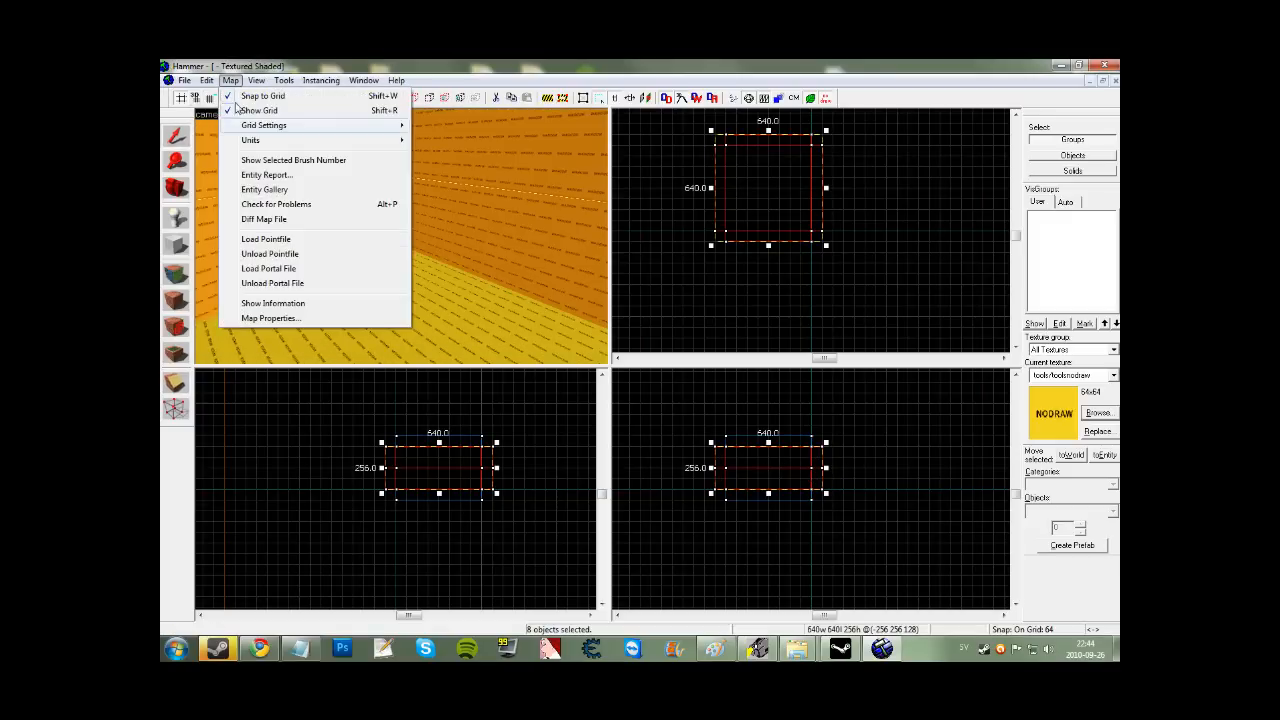
left_click(266, 318)
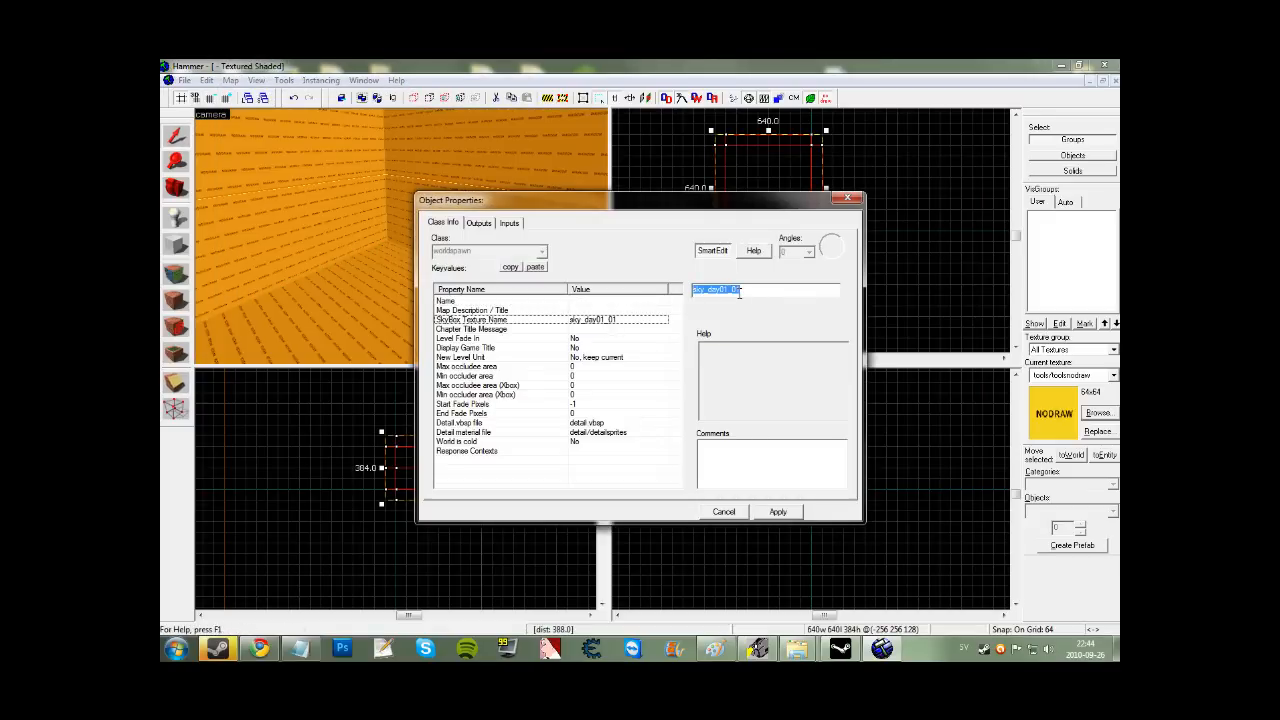
type("militia_hdr")
left_click(780, 514)
left_click(727, 512)
Save the map as tut.vmf.
left_click(651, 480)
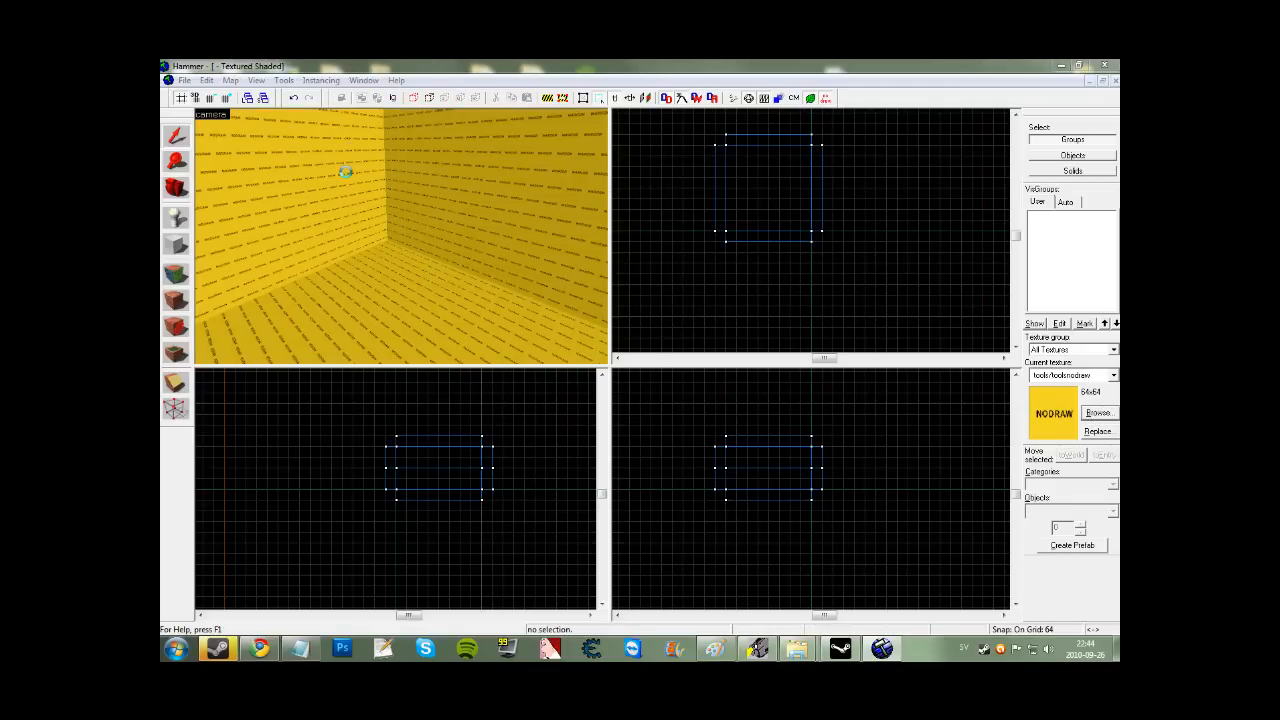
type("z")
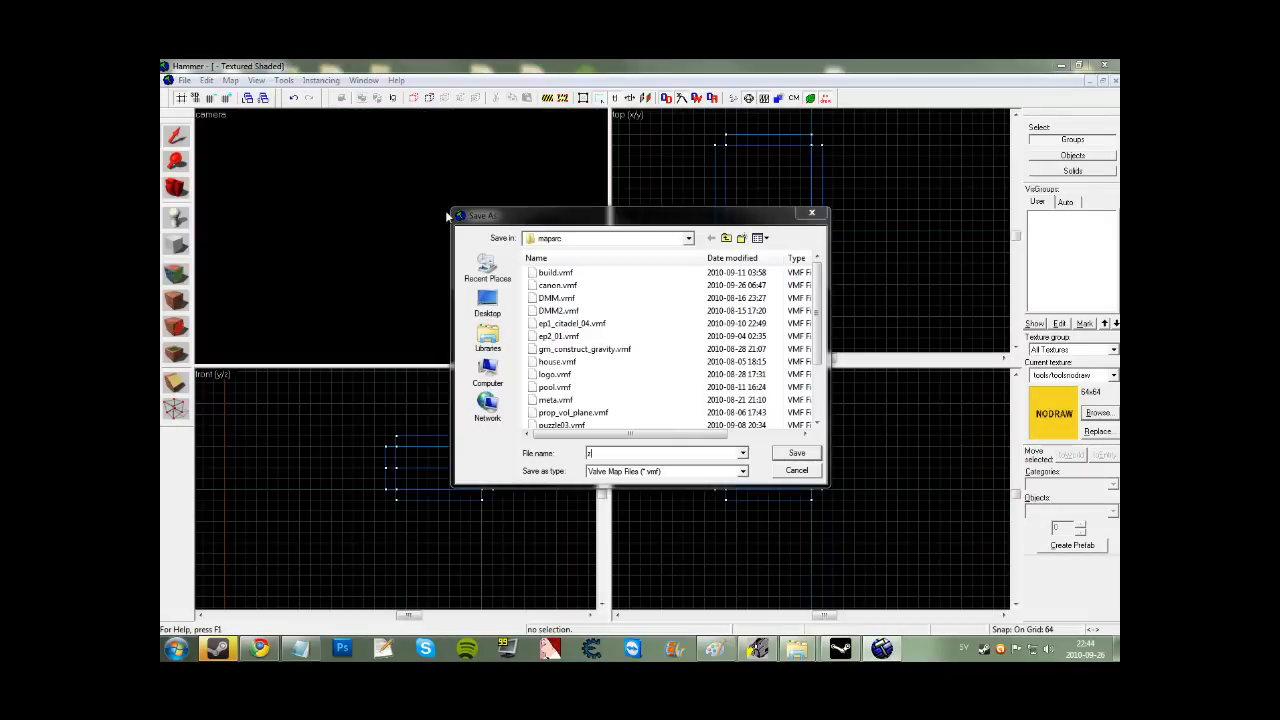
left_click(742, 454)
left_click(724, 453)
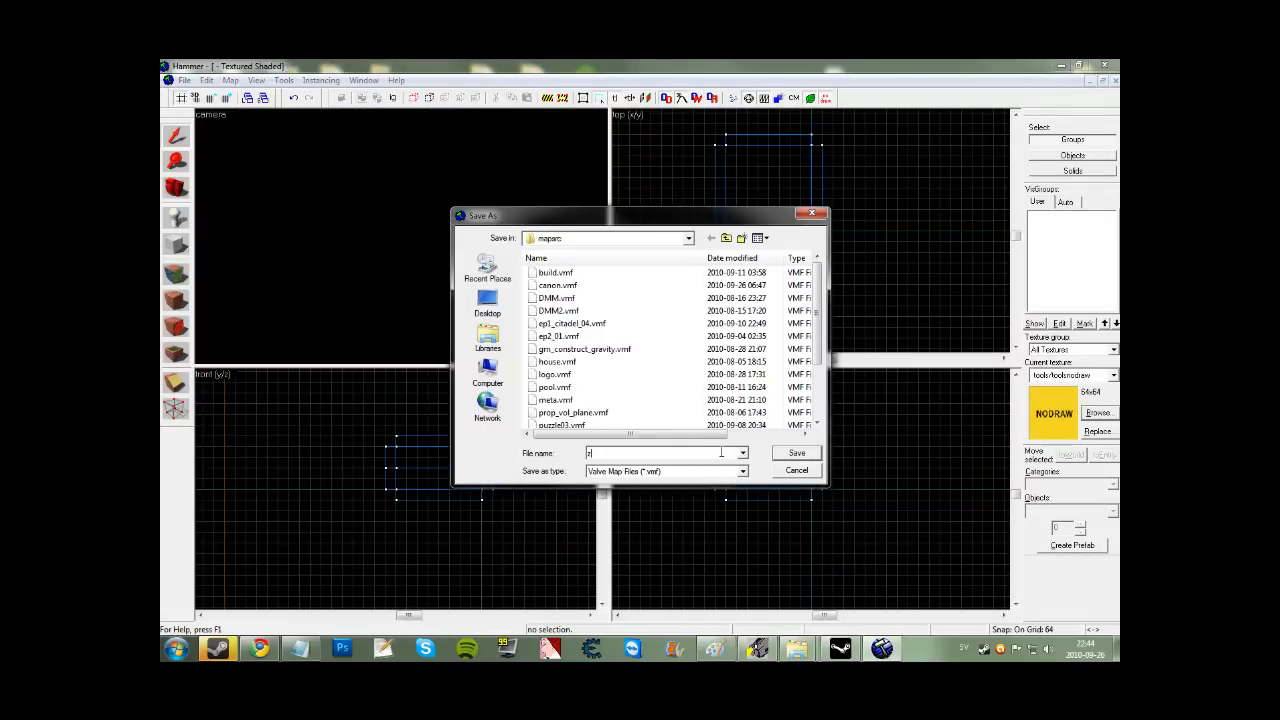
type("ut")
key("Return")
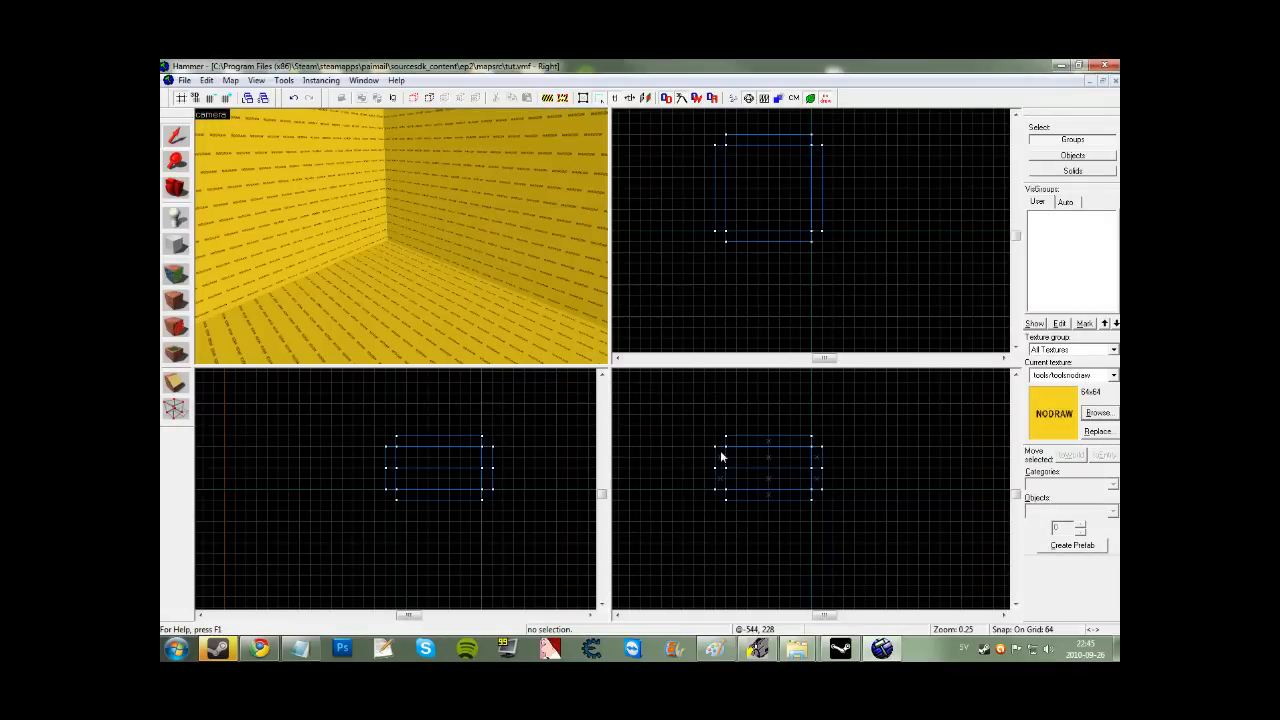
Apply the toolsskybox texture to the ceiling and upper wall faces.
left_click(1097, 413)
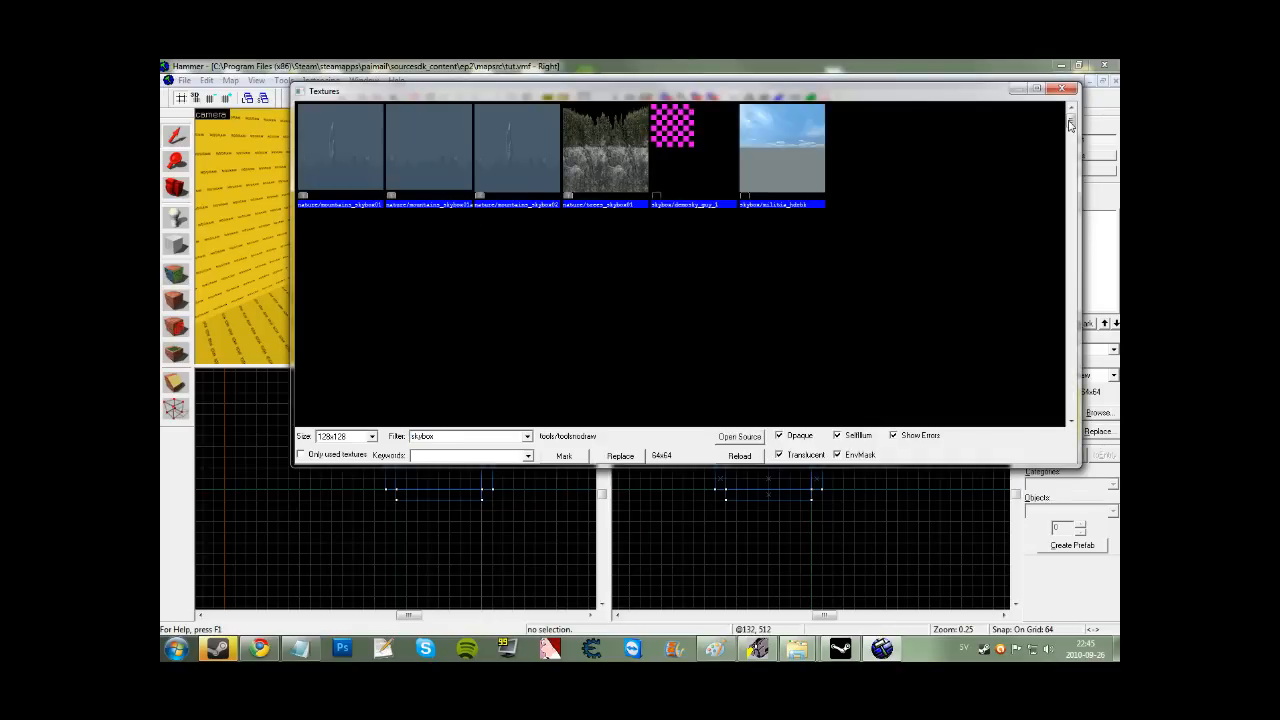
left_click_drag(1070, 121, 1071, 421)
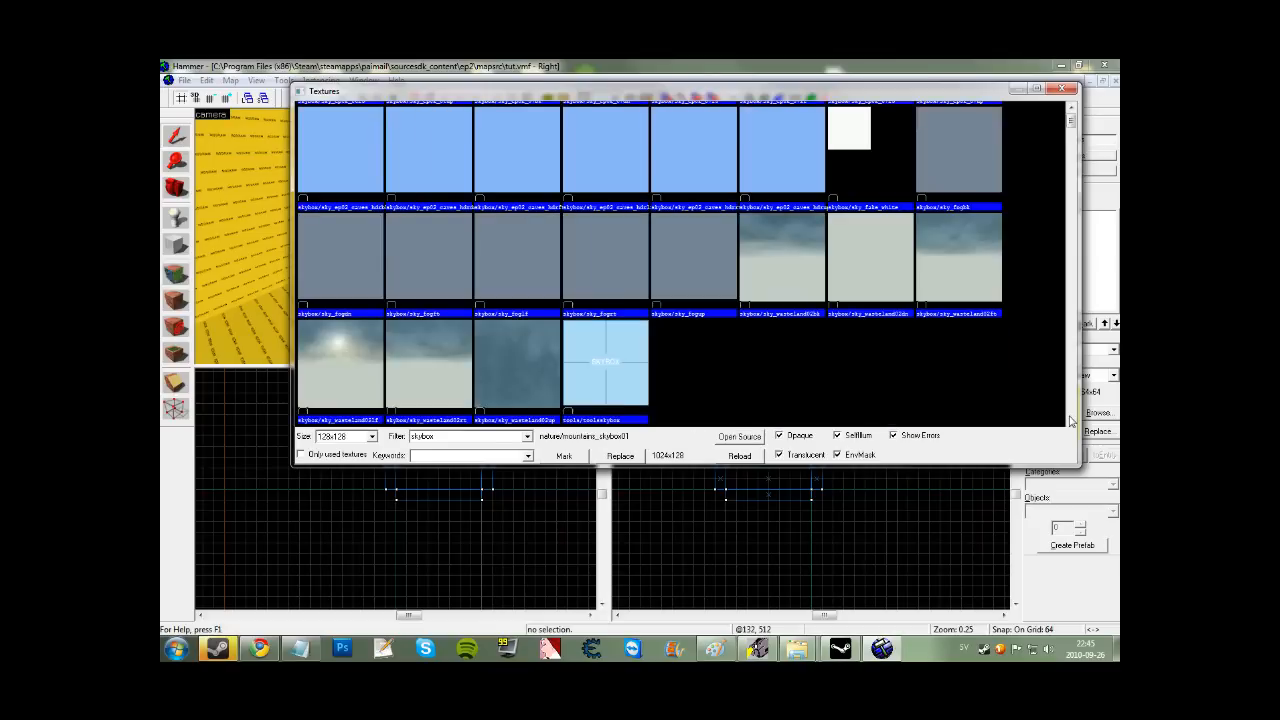
left_click(540, 361)
double_click(602, 357)
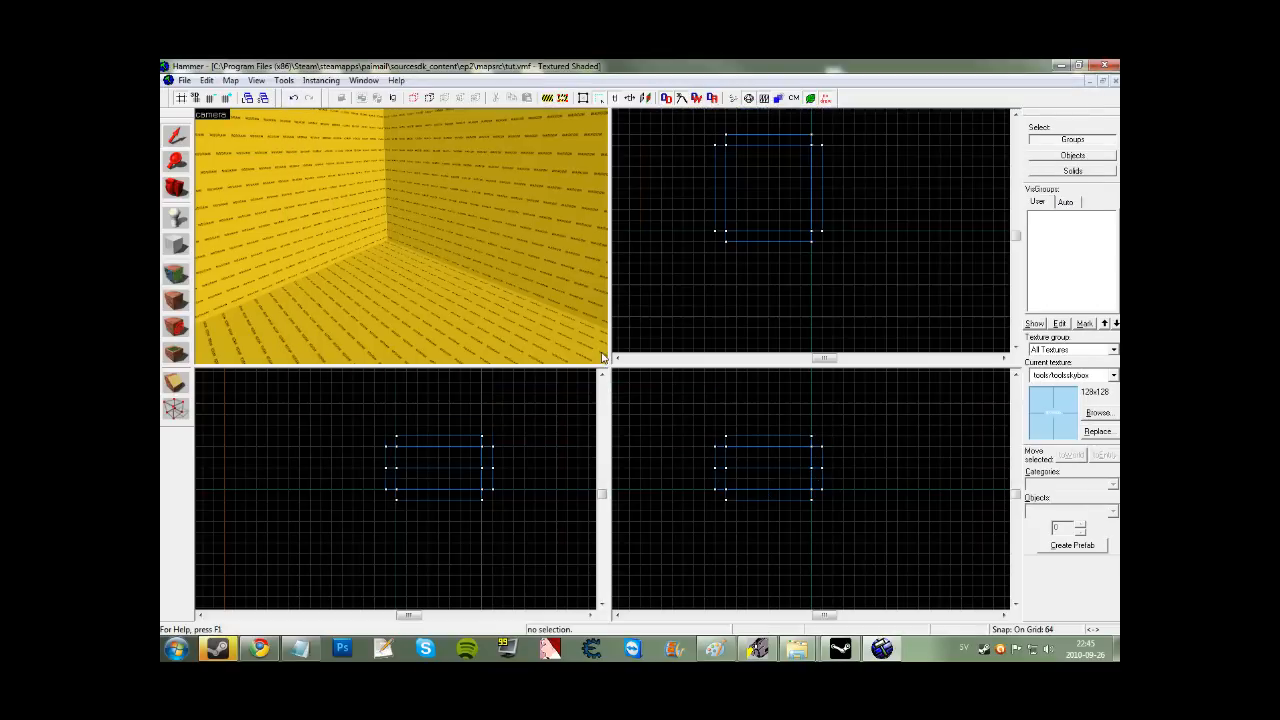
left_click(175, 300)
key("z")
key("z")
right_click(397, 165)
right_click(368, 201)
key("z")
key("z")
right_click(381, 227)
right_click(200, 216)
Apply the grey dev_measuregeneric01b texture to the floor.
left_click(588, 402)
type("dev")
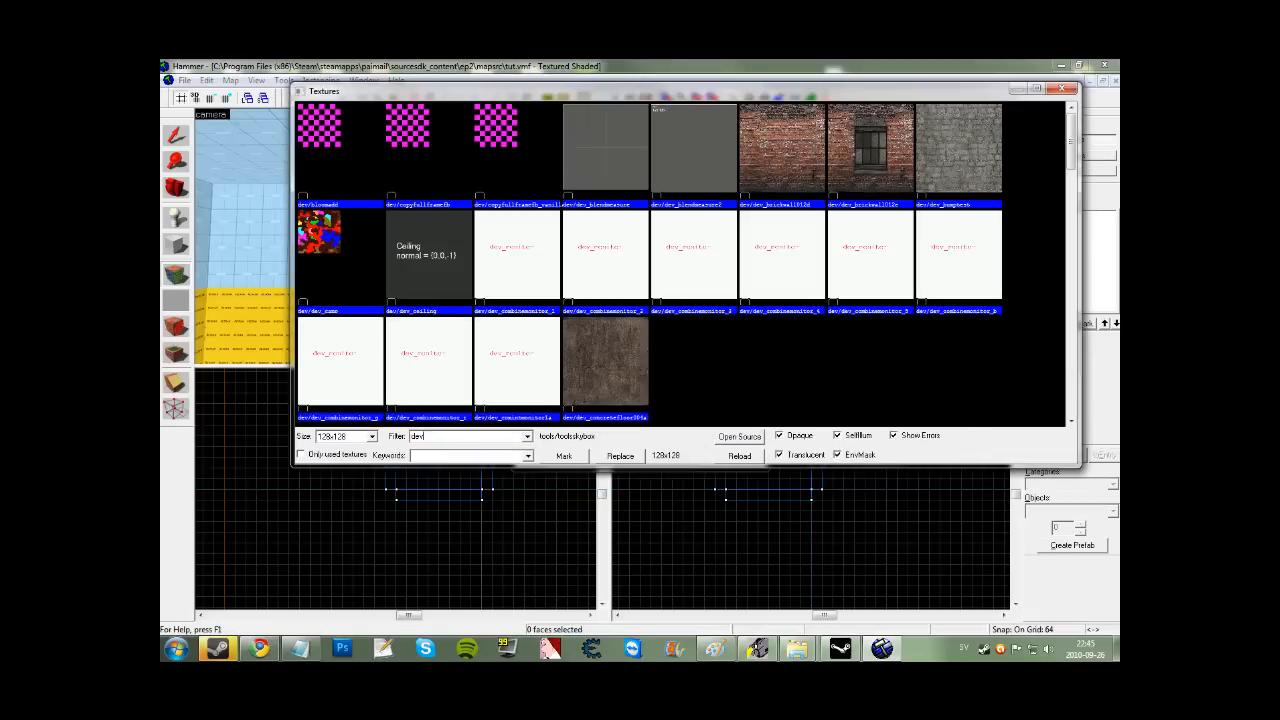
scroll(615, 319, "down", 3)
scroll(615, 319, "down", 5)
double_click(692, 220)
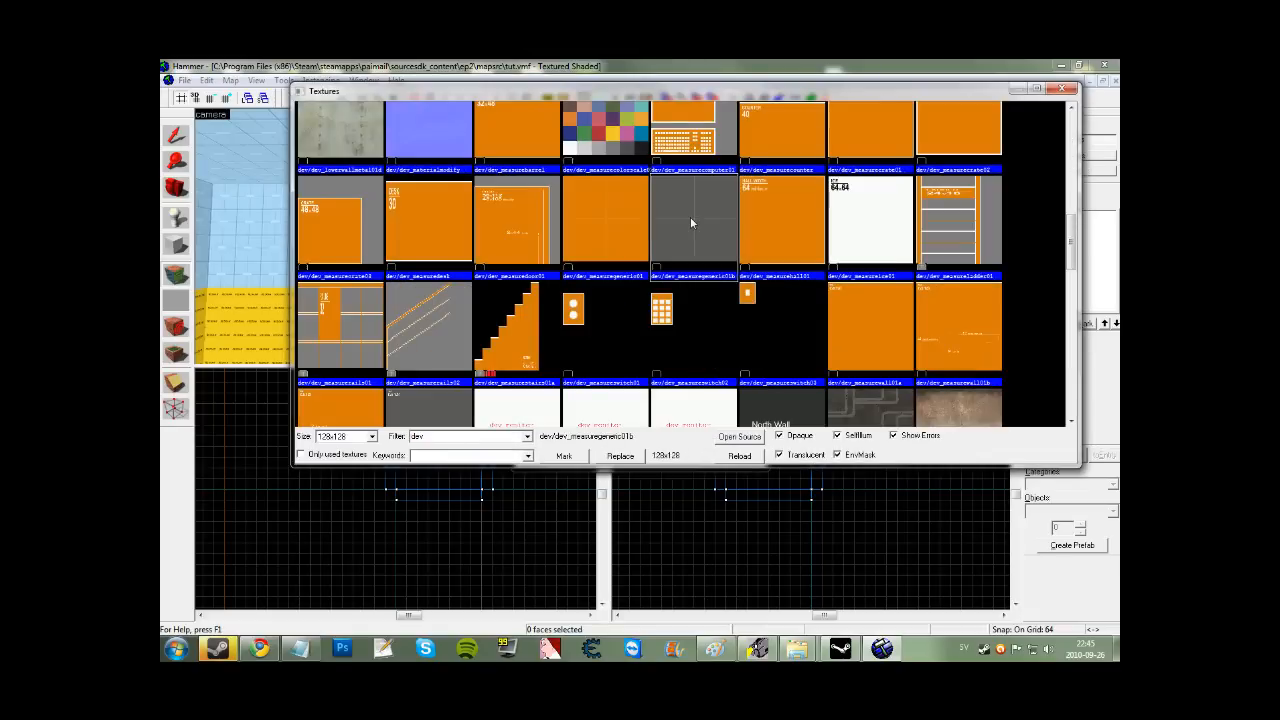
key("z")
Paint the four yellow walls with the orange dev_measuregeneric01 texture.
key("z")
right_click(392, 253)
left_click(613, 399)
double_click(604, 158)
right_click(260, 158)
right_click(432, 159)
key("z")
key("z")
right_click(404, 236)
right_click(309, 212)
left_click(172, 141)
key("z")
key("z")
Place player entities on the room floor, undoing a misplaced one.
left_click(172, 215)
left_click(522, 305)
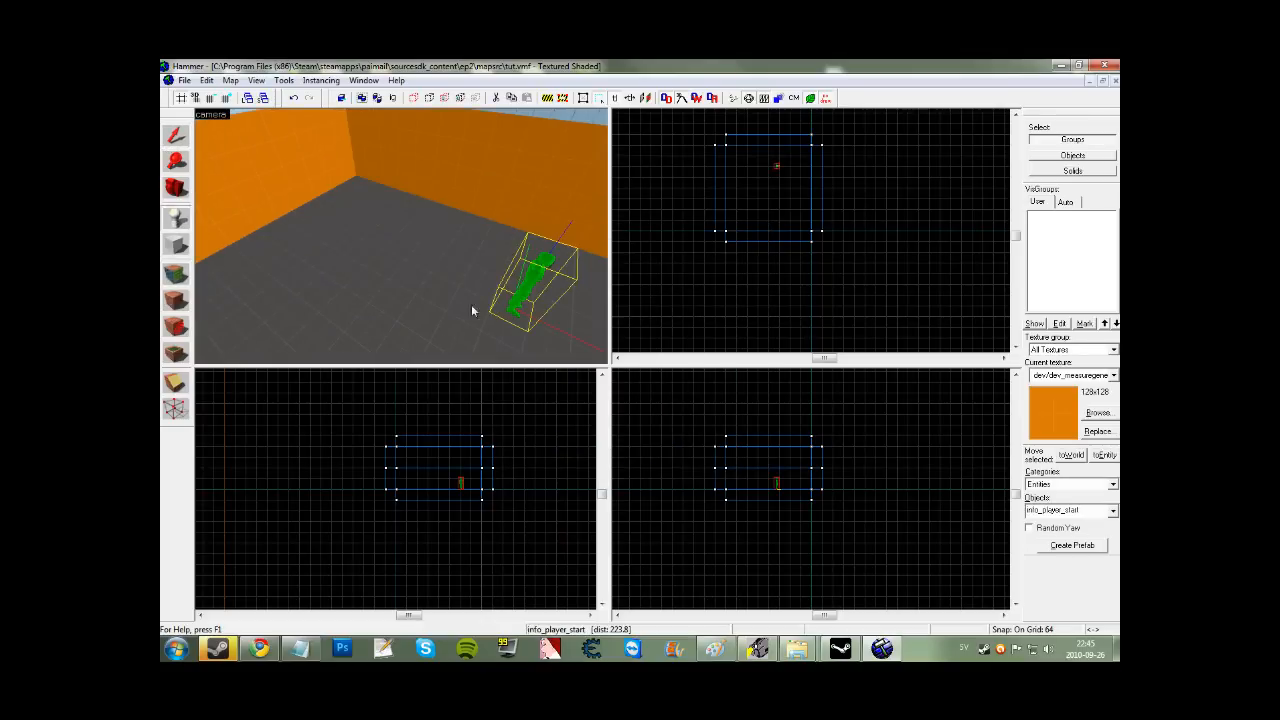
key("ctrl+z")
key("z")
key("z")
left_click(364, 223)
left_click(396, 320)
Convert the nearer player entity into a light_environment.
left_click(176, 136)
double_click(399, 308)
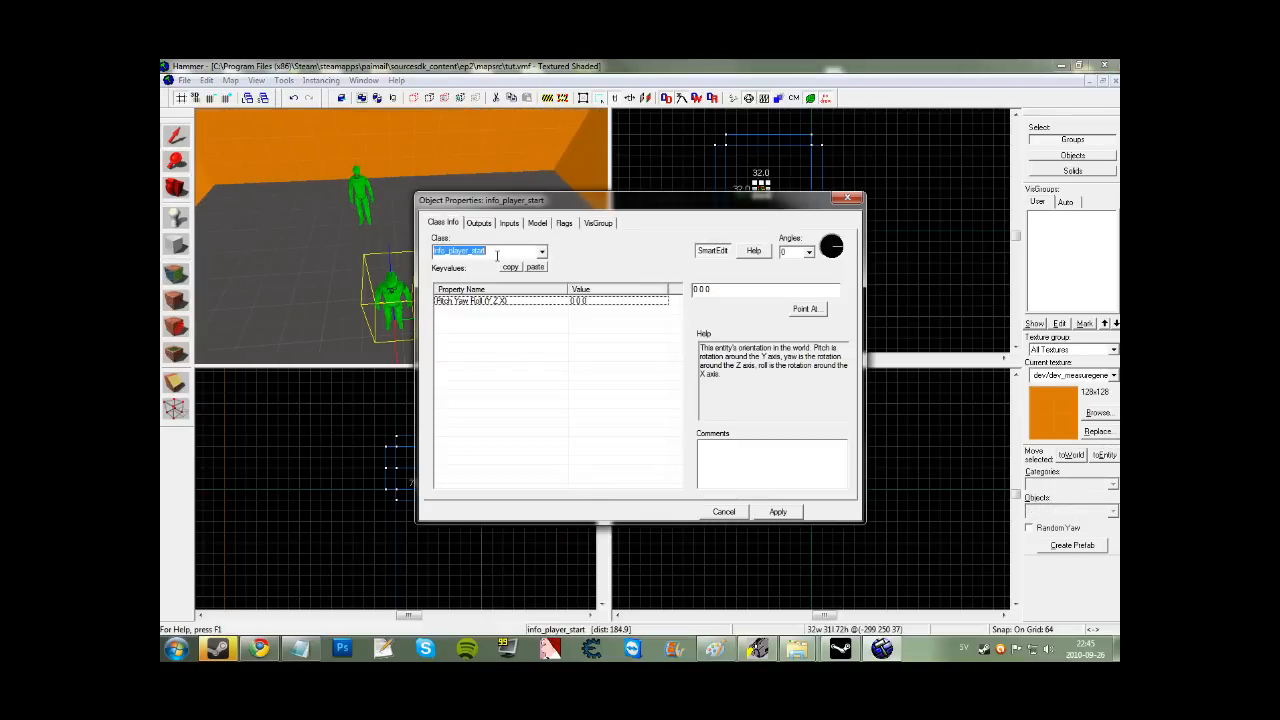
type("light_environment")
left_click(465, 276)
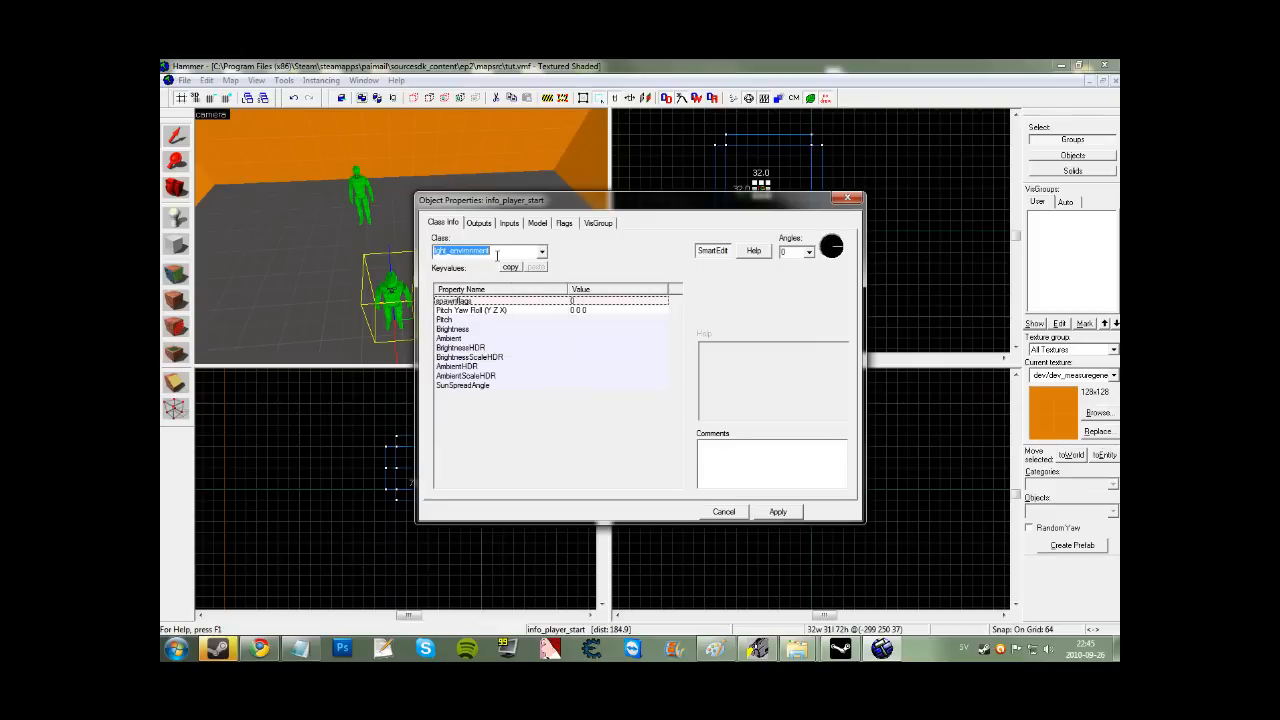
left_click(778, 511)
left_click(847, 197)
Move the light_environment up toward the ceiling of the room.
right_click(848, 196)
left_click(753, 495)
scroll(753, 495, "up", 3)
left_click_drag(764, 491, 774, 433)
scroll(750, 195, "up", 1)
scroll(786, 450, "up", 1)
scroll(772, 187, "up", 6)
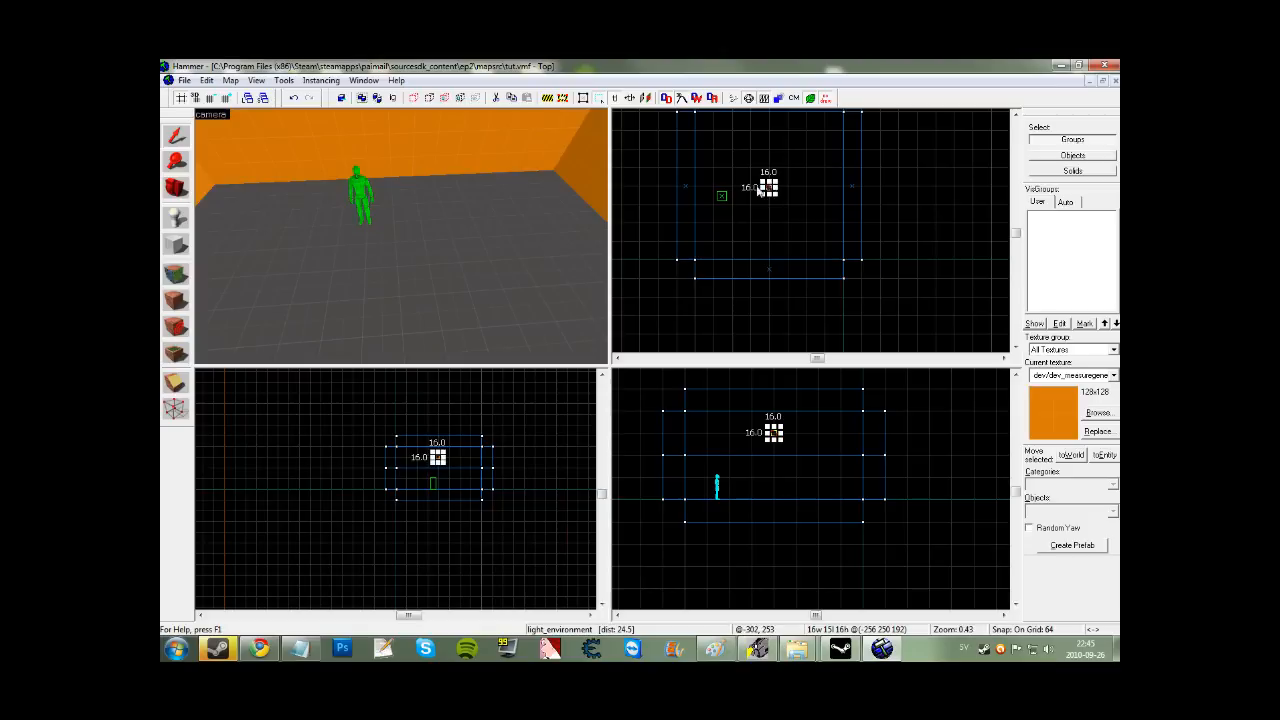
key("z")
key("s")
key("z")
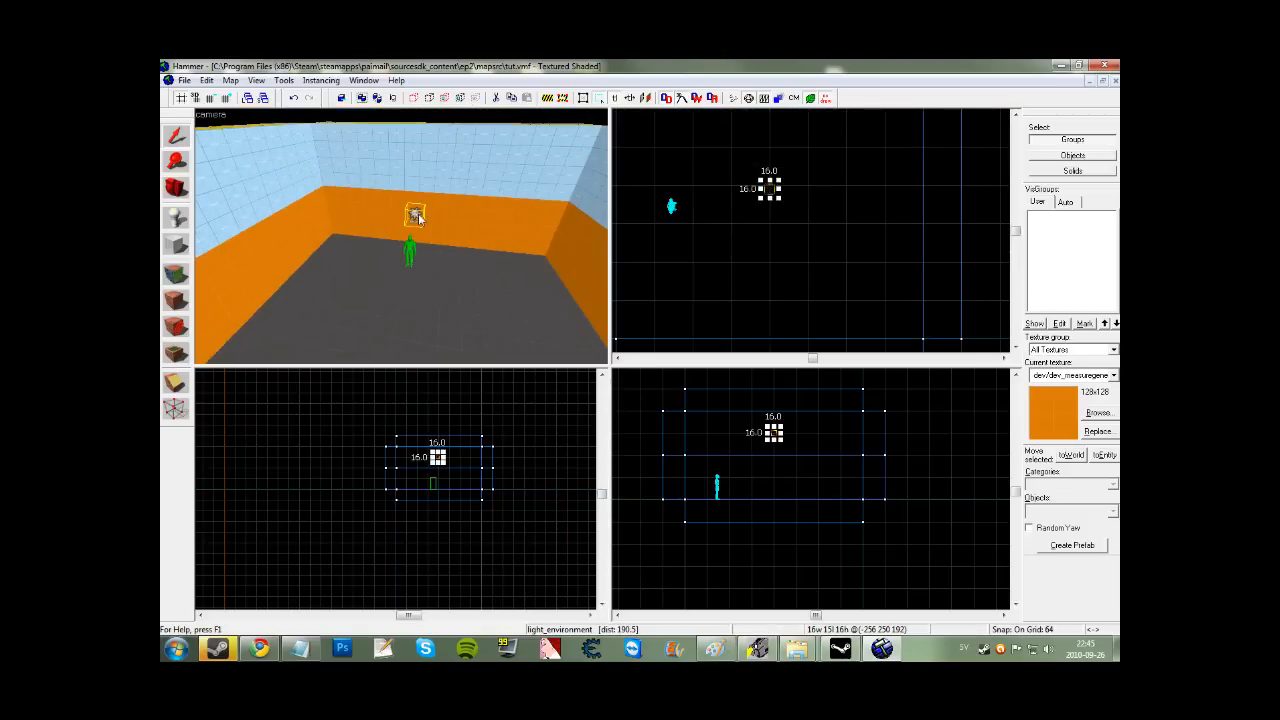
Aim the light_environment at the floor with angles -66 156 0 and apply.
double_click(418, 217)
left_click_drag(512, 207, 756, 297)
left_click(1056, 400)
key("z")
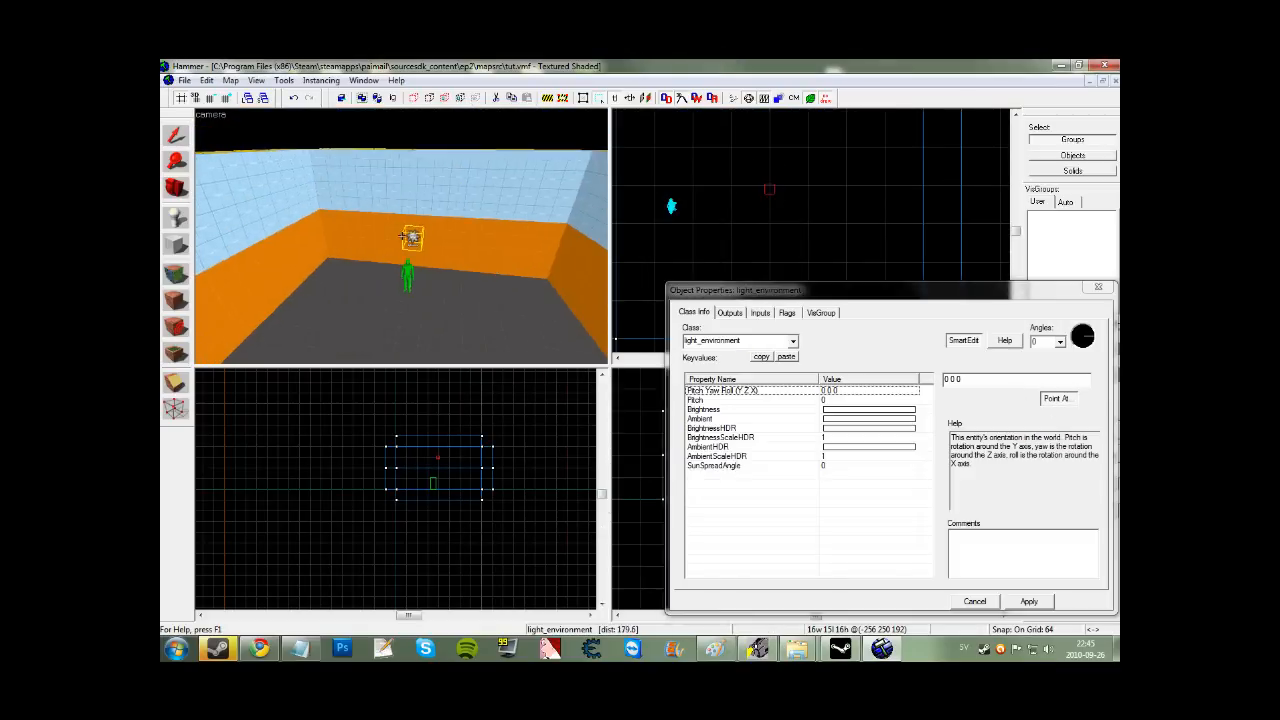
key("w")
key("z")
left_click(408, 266)
left_click(1030, 602)
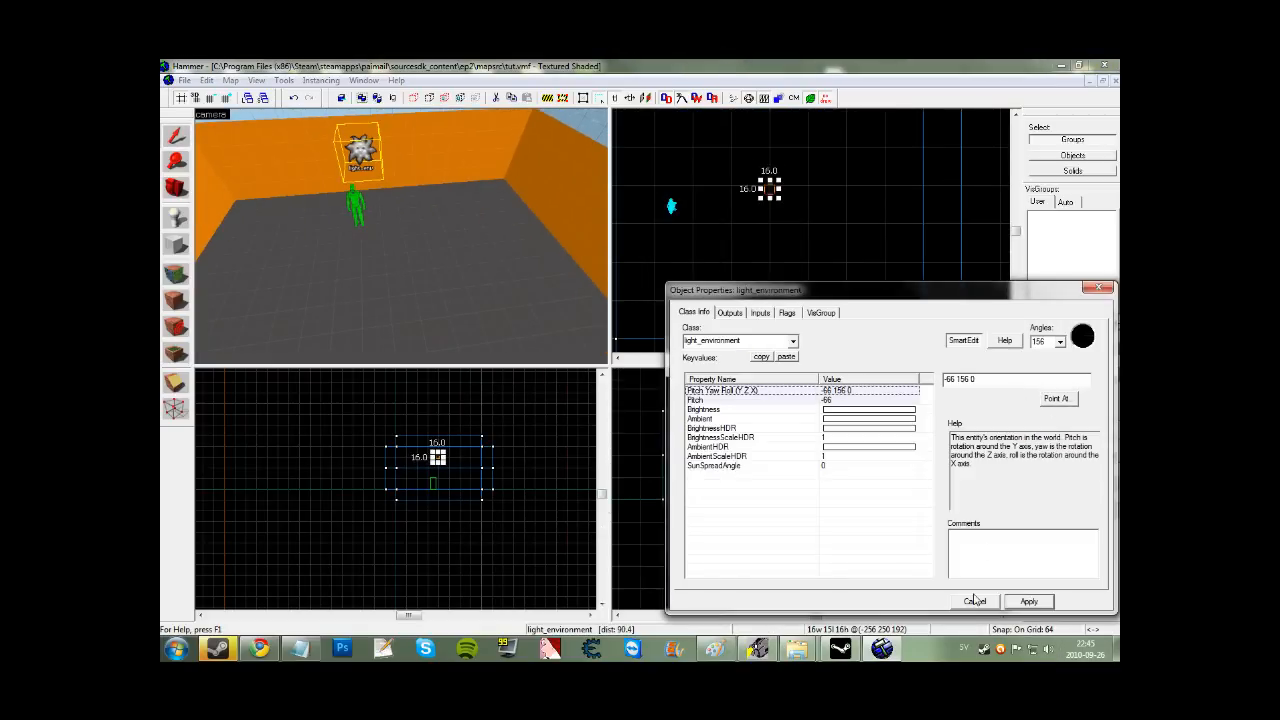
left_click(975, 601)
Fly the 3D camera around the orange-walled room in free-look.
key("Escape")
key("z")
key("a")
key("w")
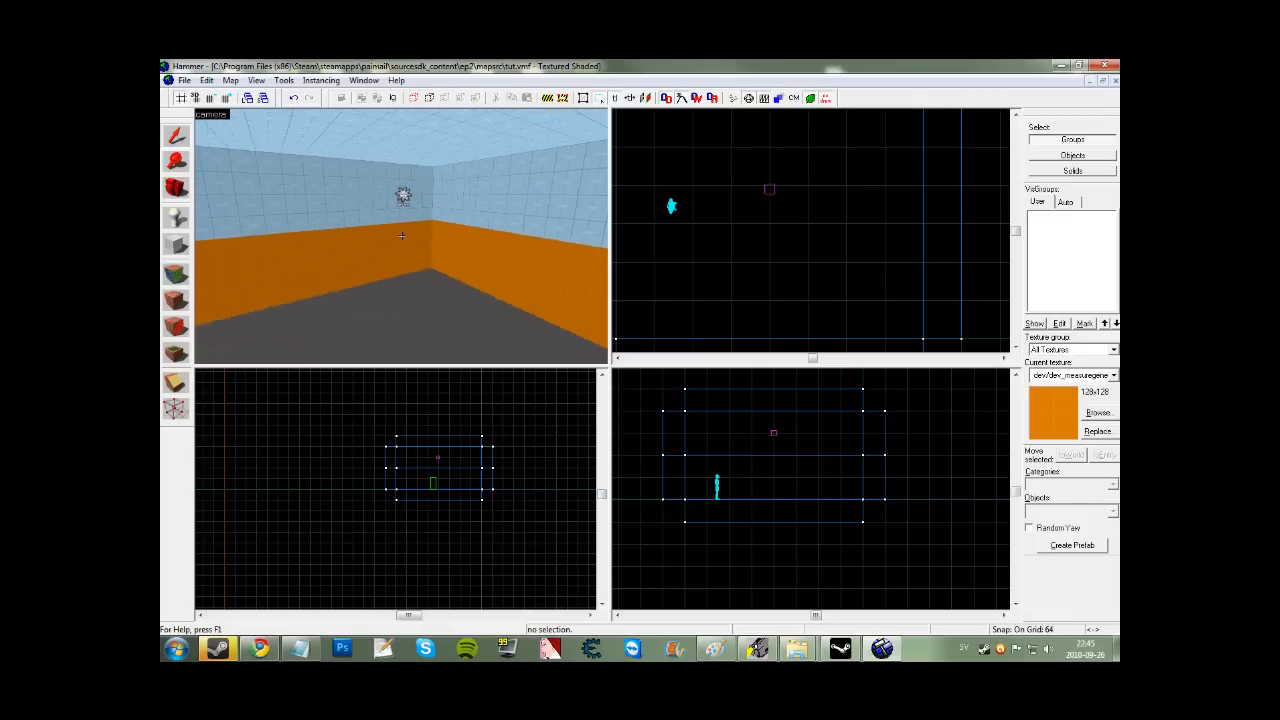
key("z")
key("z")
key("z")
left_click(175, 218)
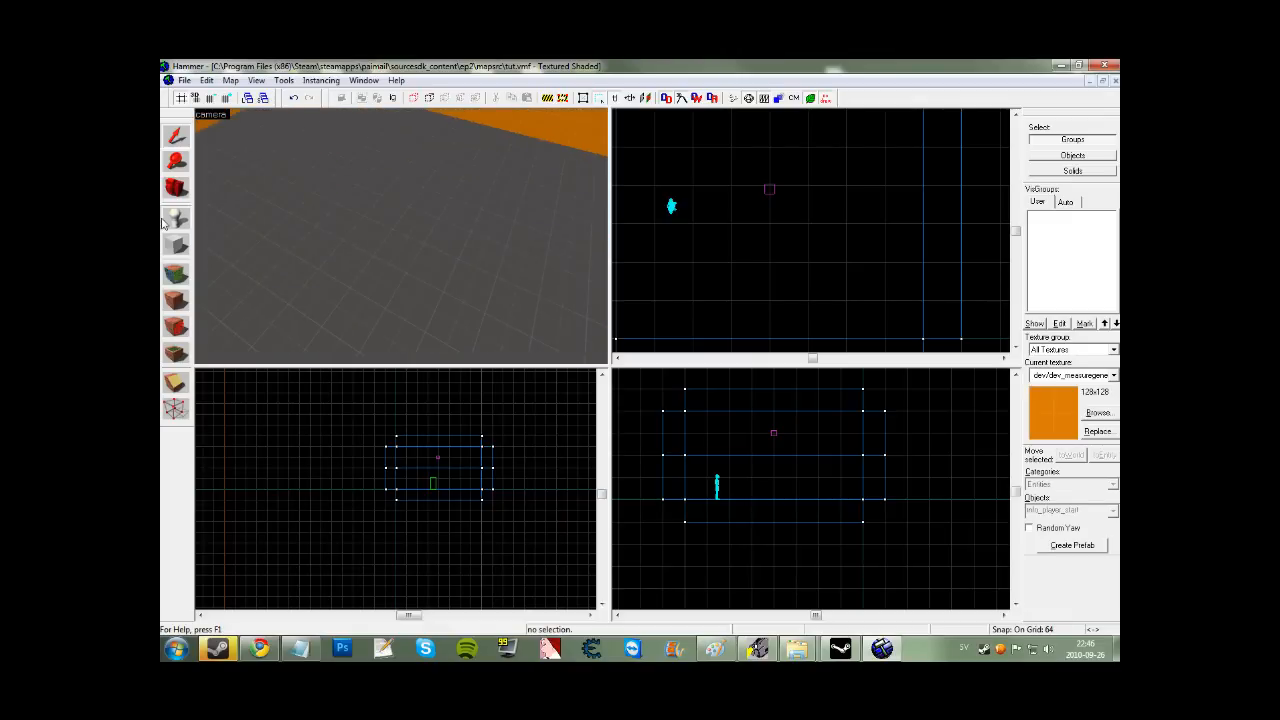
Place a new entity and change its class to info_particle_system.
left_click(507, 303)
left_click(169, 133)
double_click(560, 277)
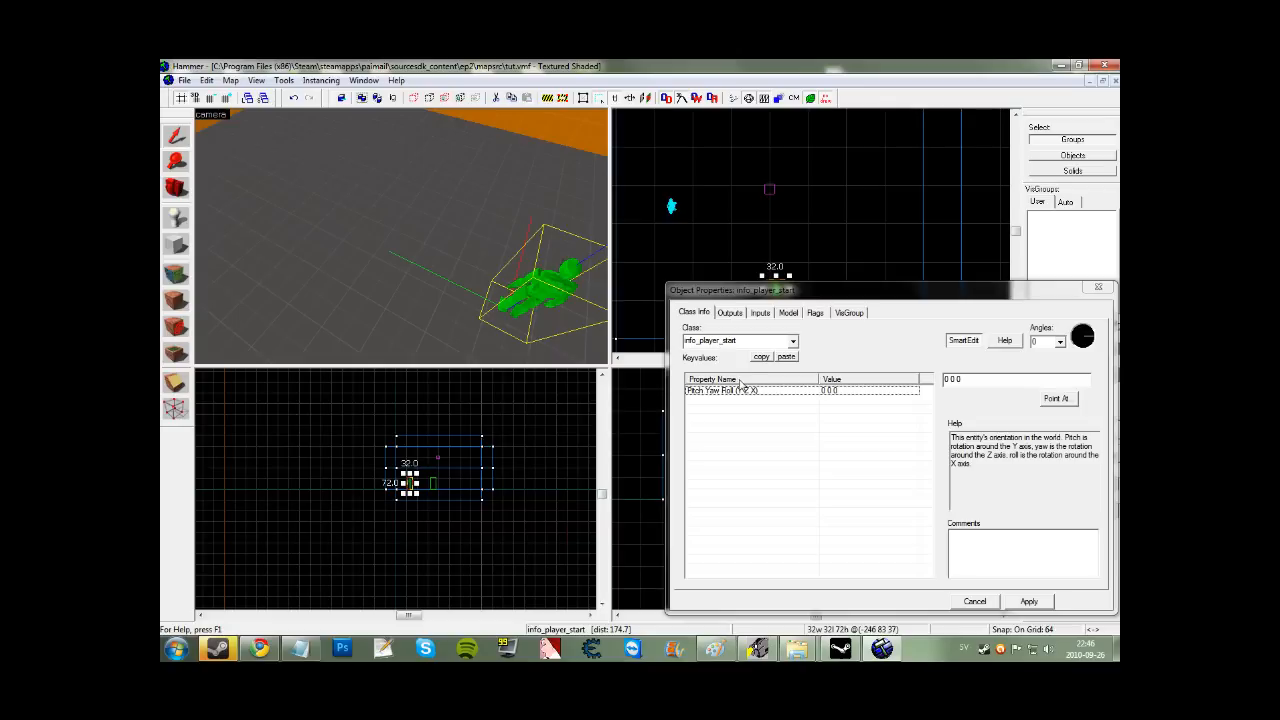
left_click_drag(830, 288, 663, 217)
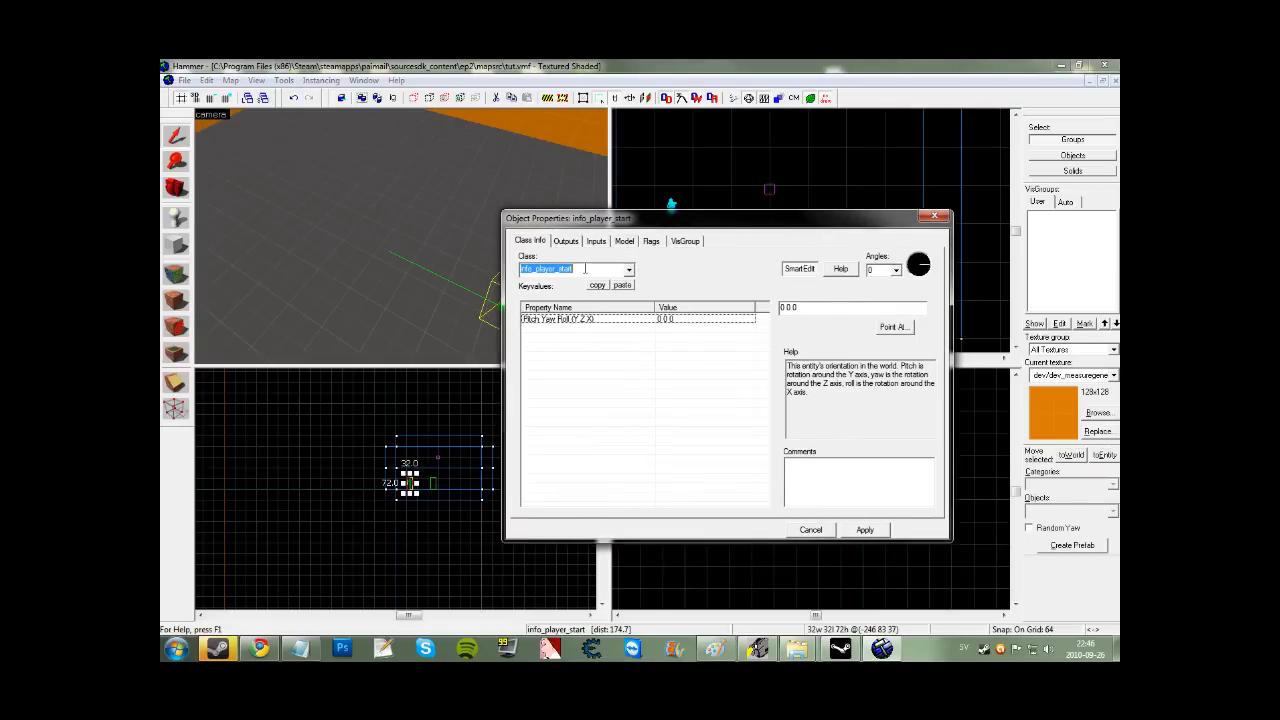
left_click_drag(586, 268, 506, 267)
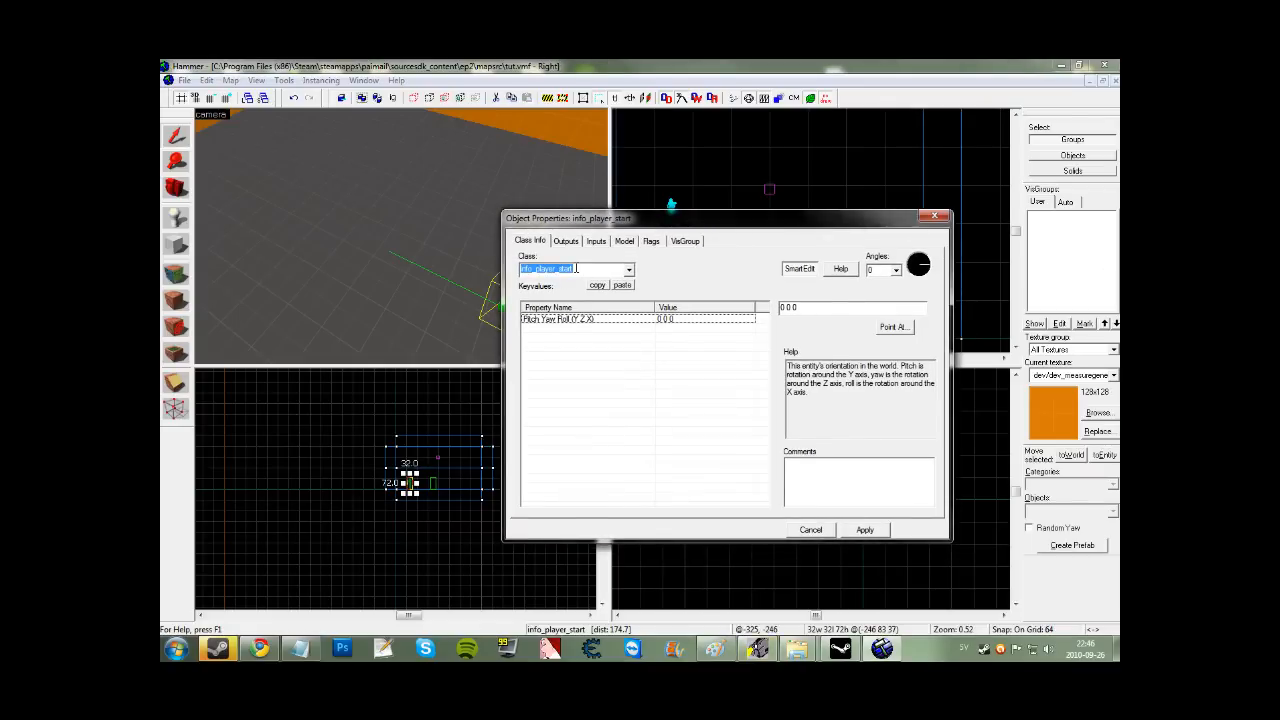
type("info_p")
key("Return")
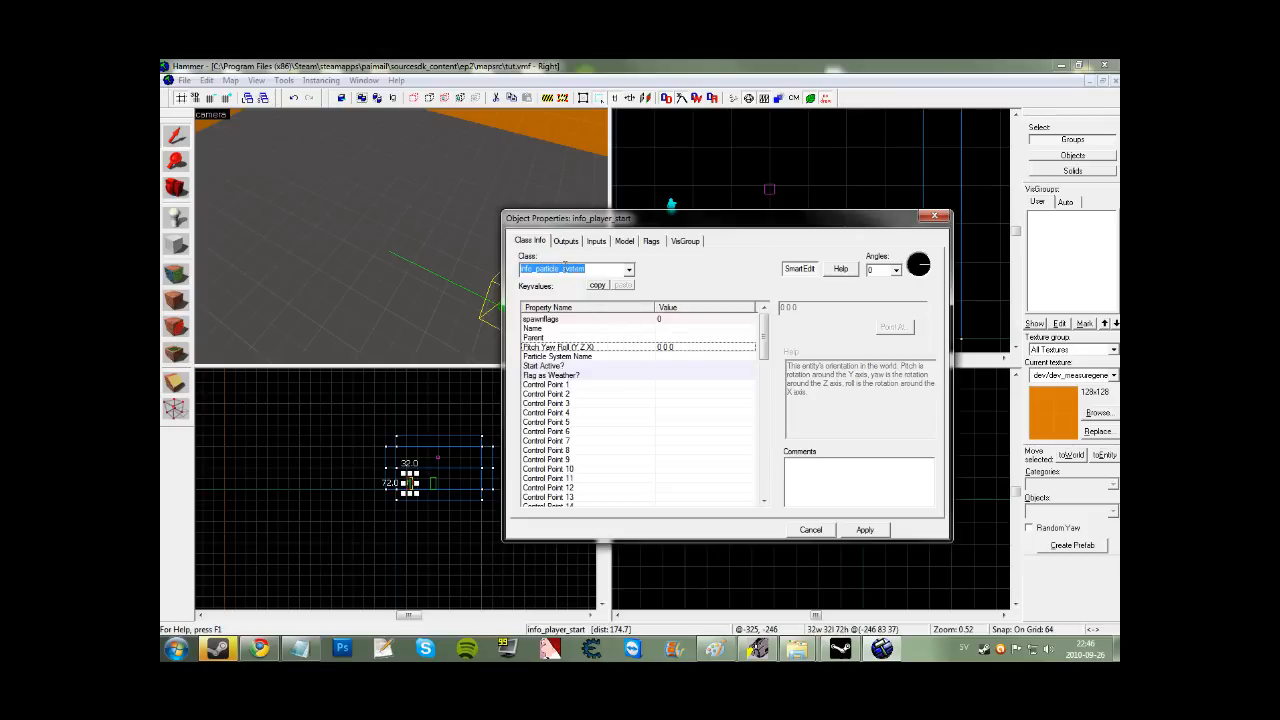
left_click(579, 269)
left_click(850, 532)
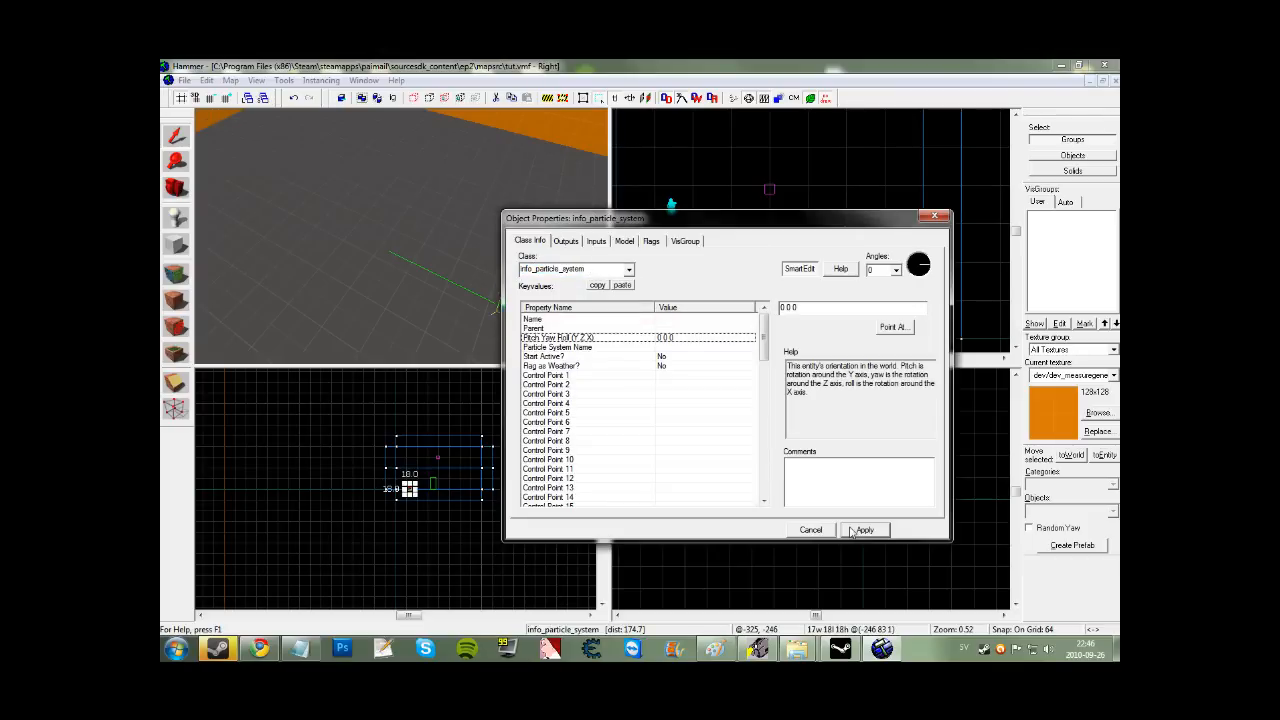
Set Start Active to Yes and Particle System Name to 1234, then apply.
left_click(552, 357)
left_click(850, 307)
left_click(850, 334)
left_click(651, 241)
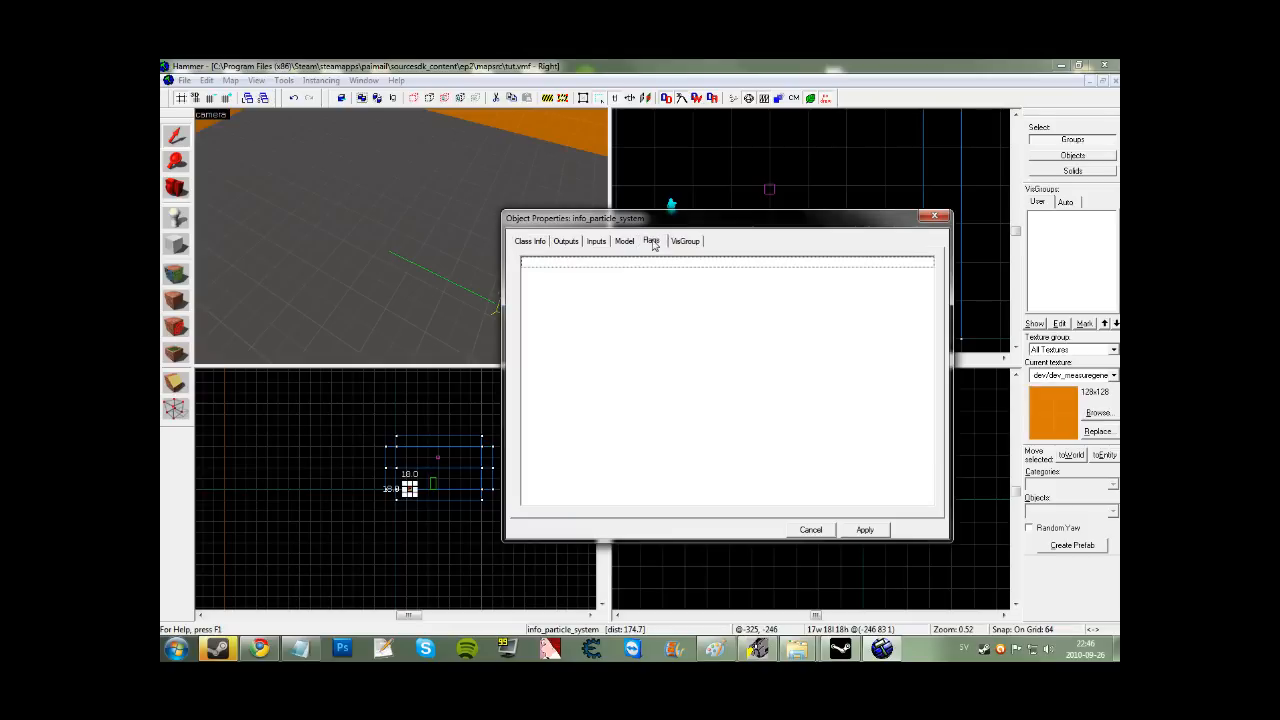
left_click(534, 246)
left_click(549, 366)
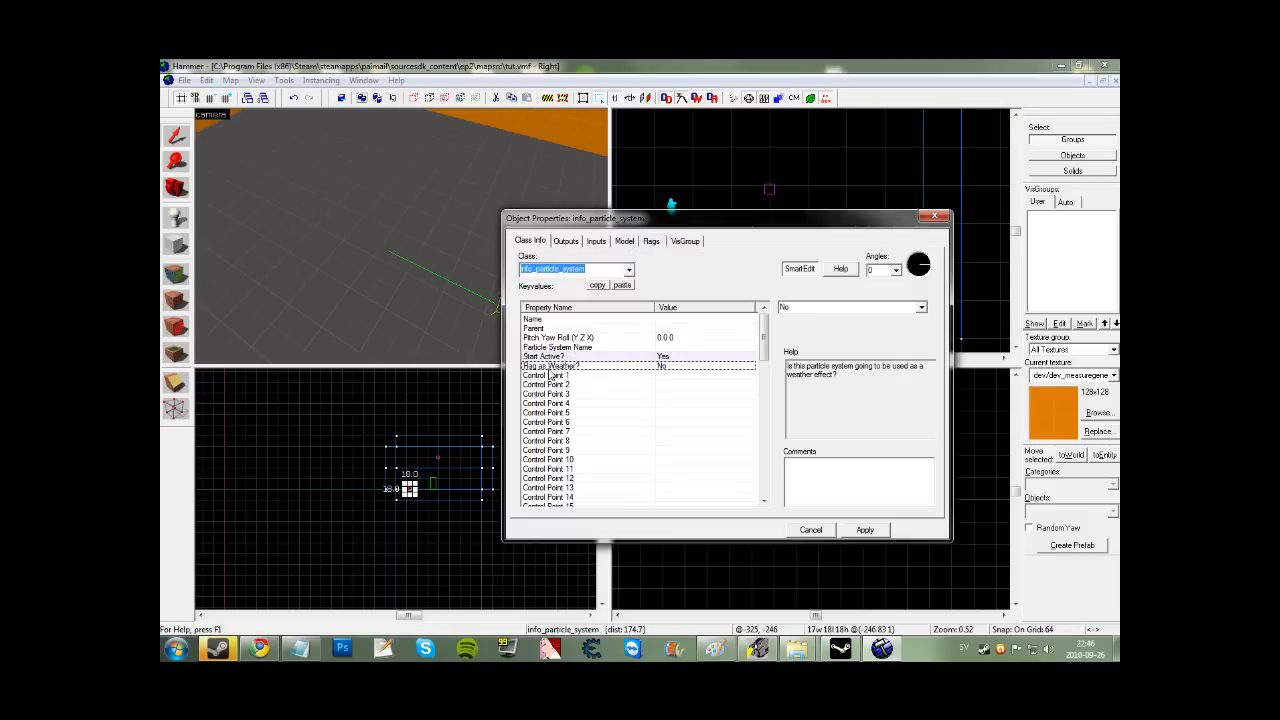
left_click(560, 347)
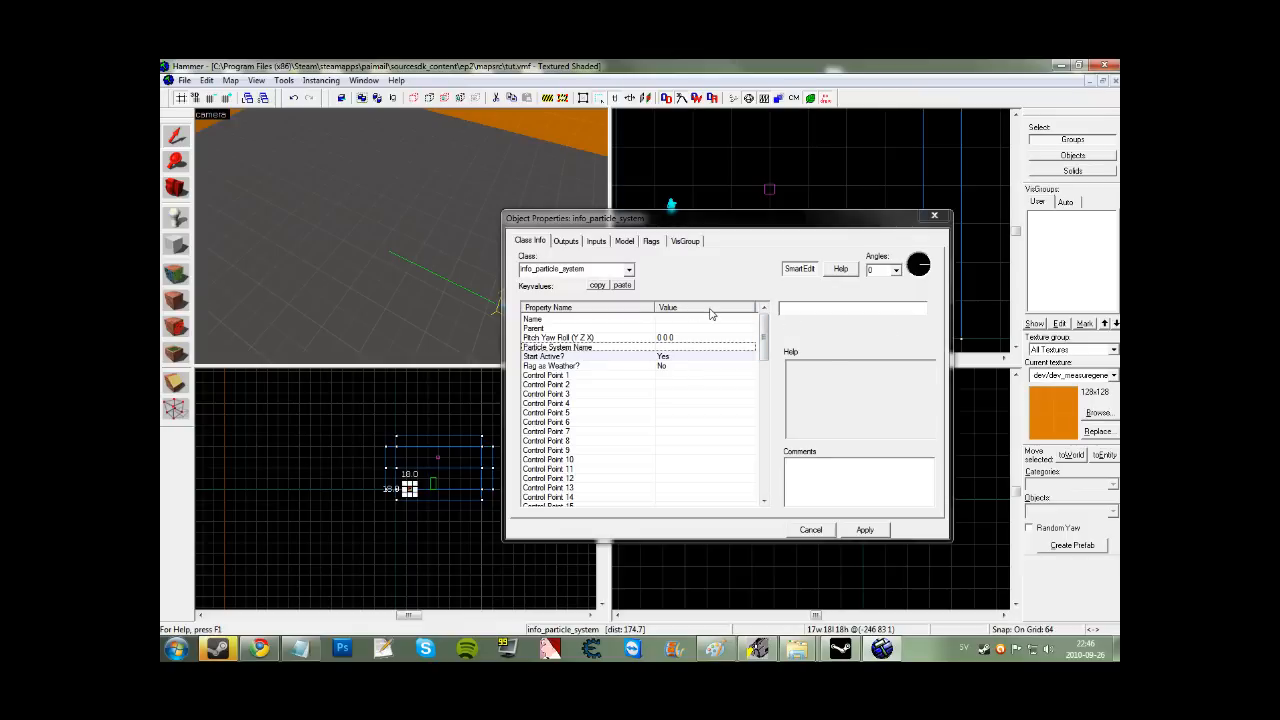
left_click(829, 310)
type("1234")
left_click(851, 527)
left_click(821, 530)
Raise the particle entity above the floor.
left_click_drag(776, 283, 769, 222)
left_click(756, 505)
left_click(369, 253)
left_click_drag(762, 501, 779, 475)
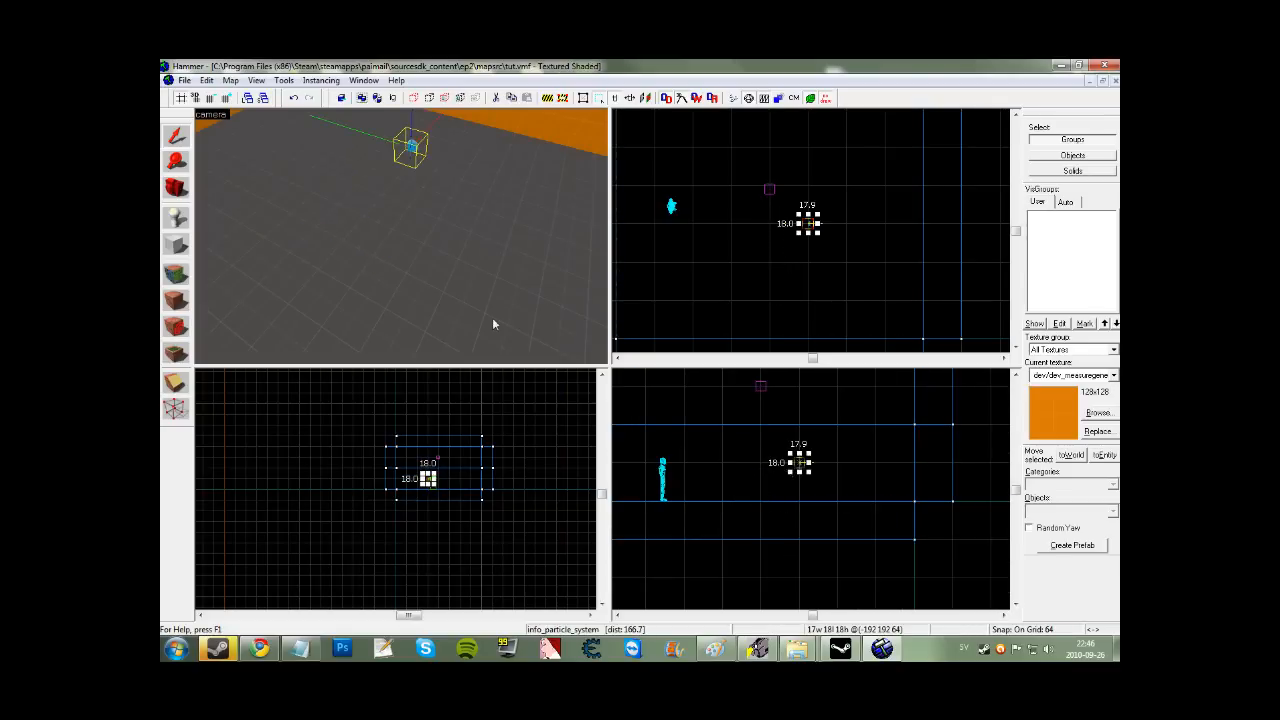
Compile and run tut.vmf with F9, then move the Steam library to the right.
key("Escape")
key("F9")
key("Return")
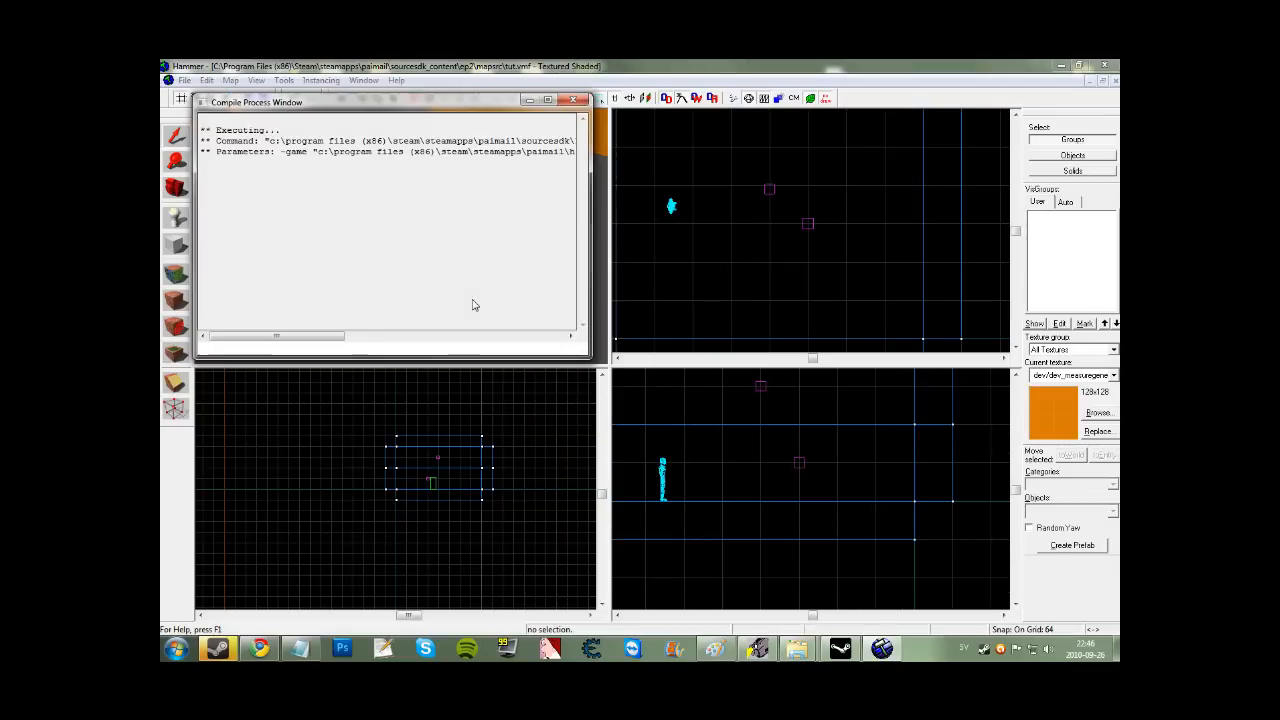
double_click(981, 651)
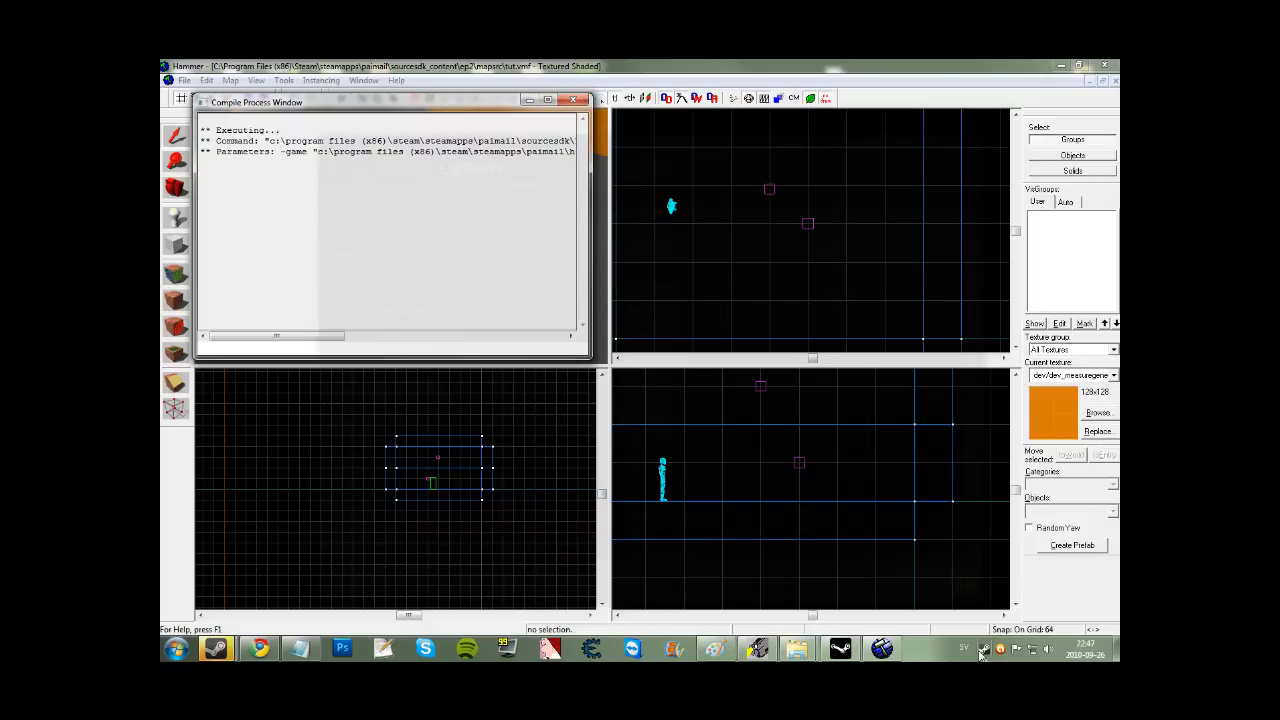
left_click_drag(728, 142, 1013, 137)
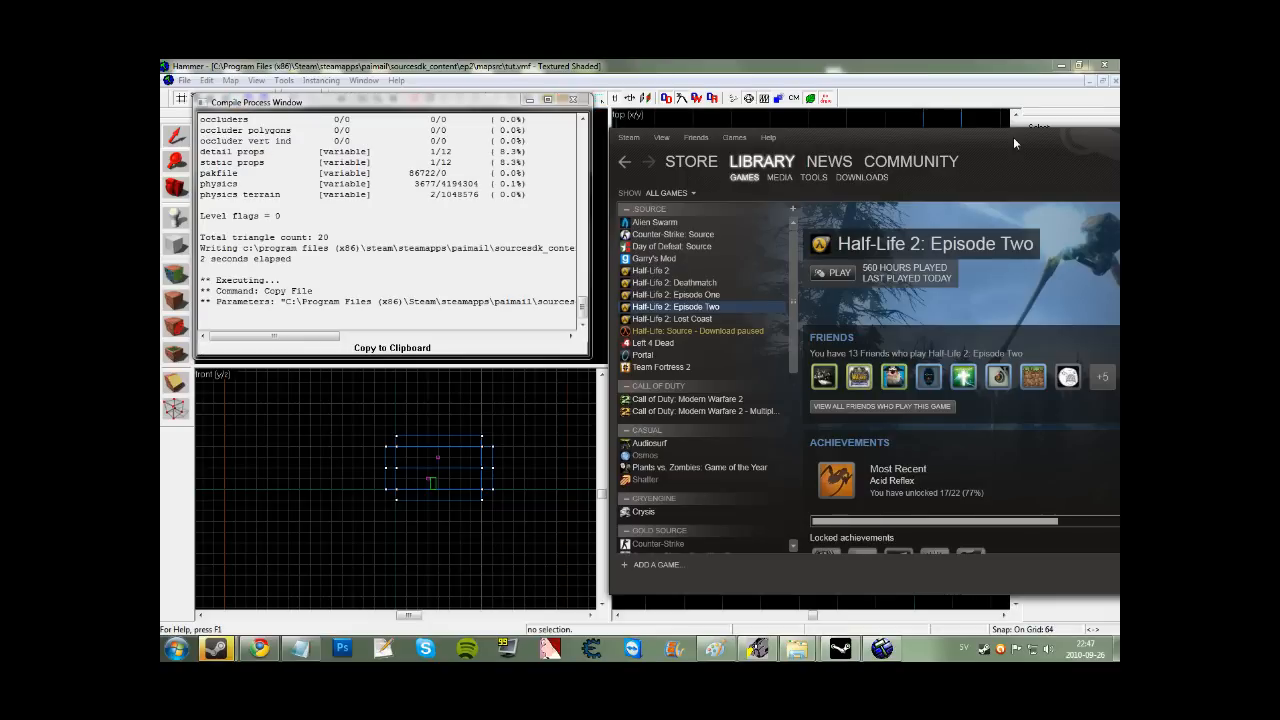
Delete -tools from Episode Two's launch options and launch the game.
right_click(690, 306)
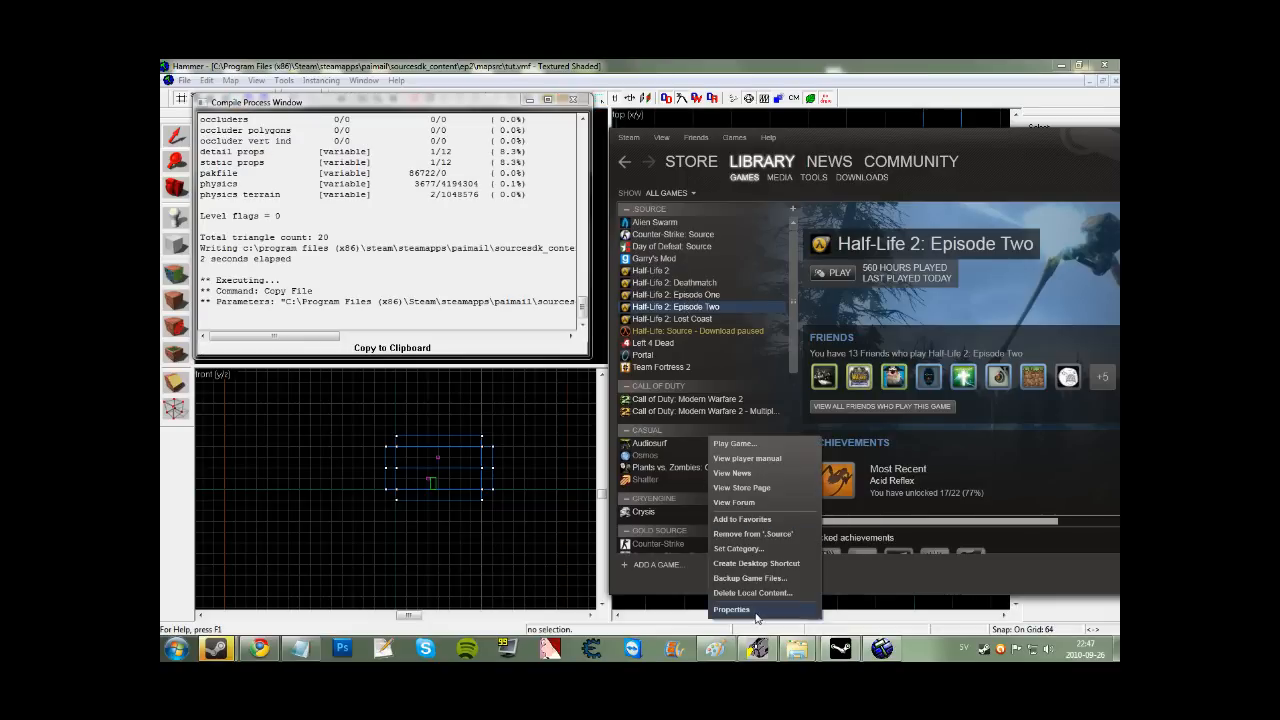
left_click(756, 612)
left_click(534, 363)
left_click_drag(556, 358, 621, 356)
key("BackSpace")
left_click(655, 389)
left_click(776, 464)
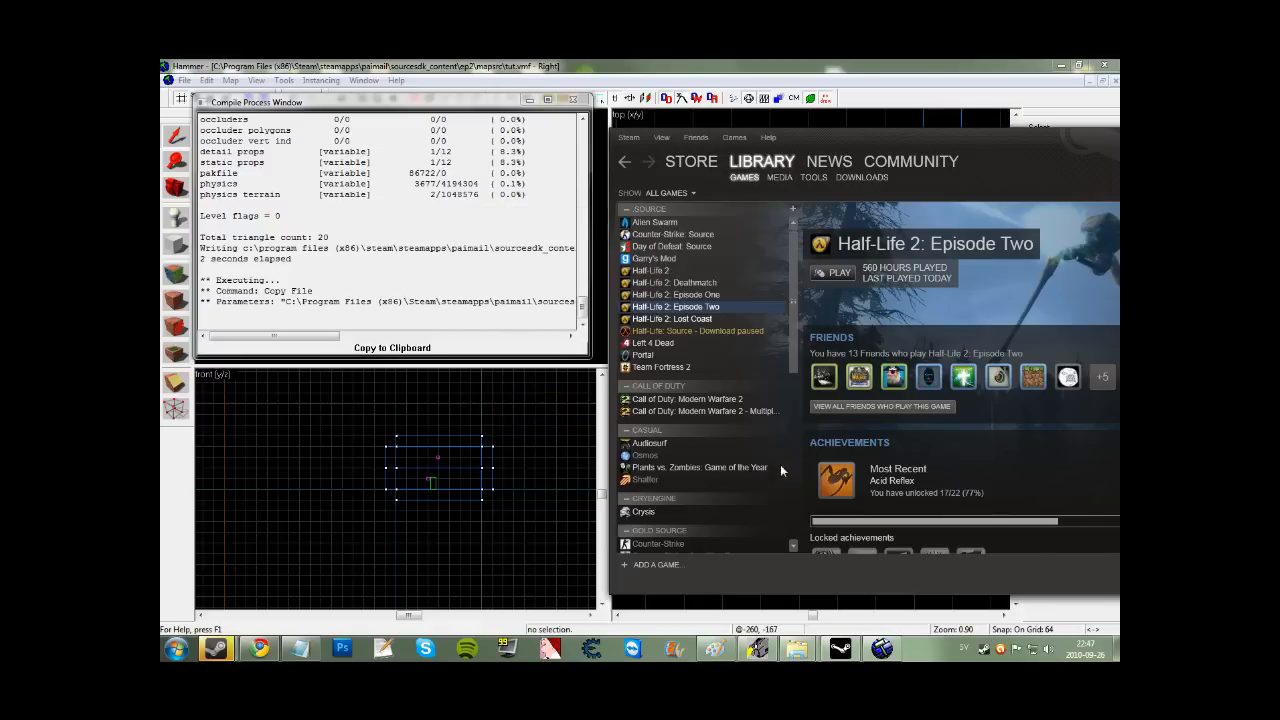
double_click(712, 308)
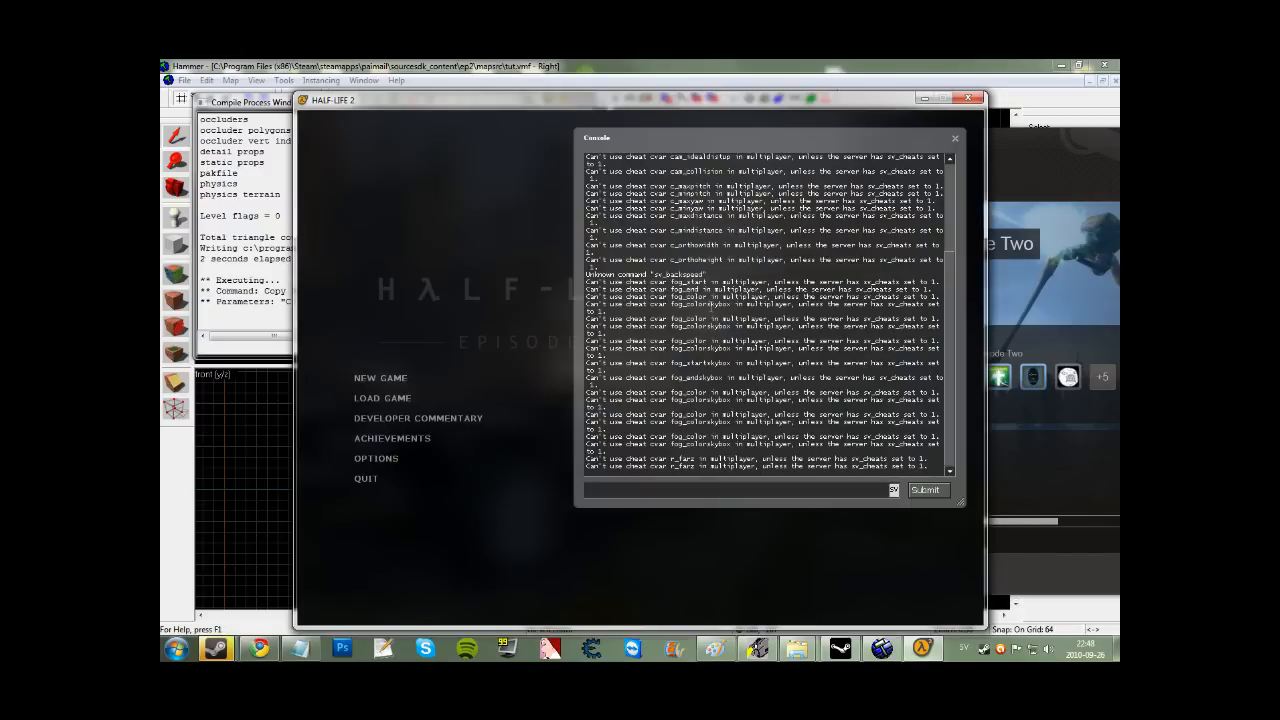
Enter 'map tut' in the developer console to load the test map.
type("map ")
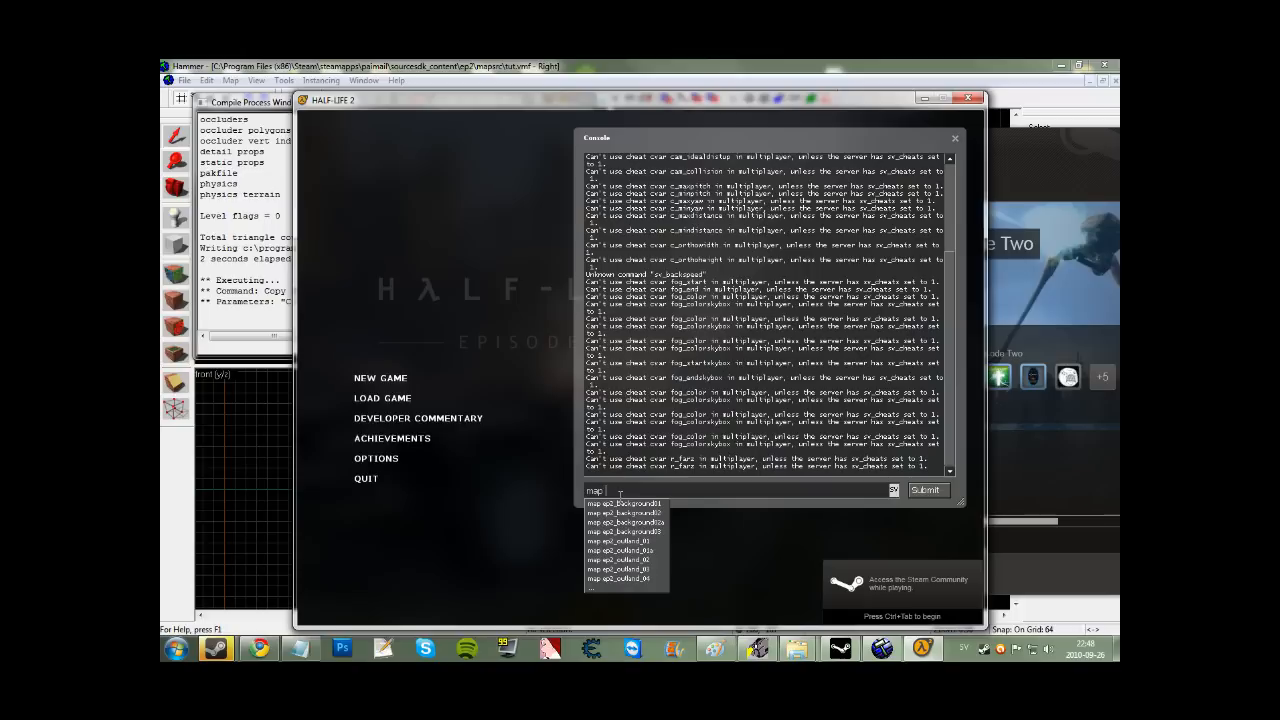
type("tut")
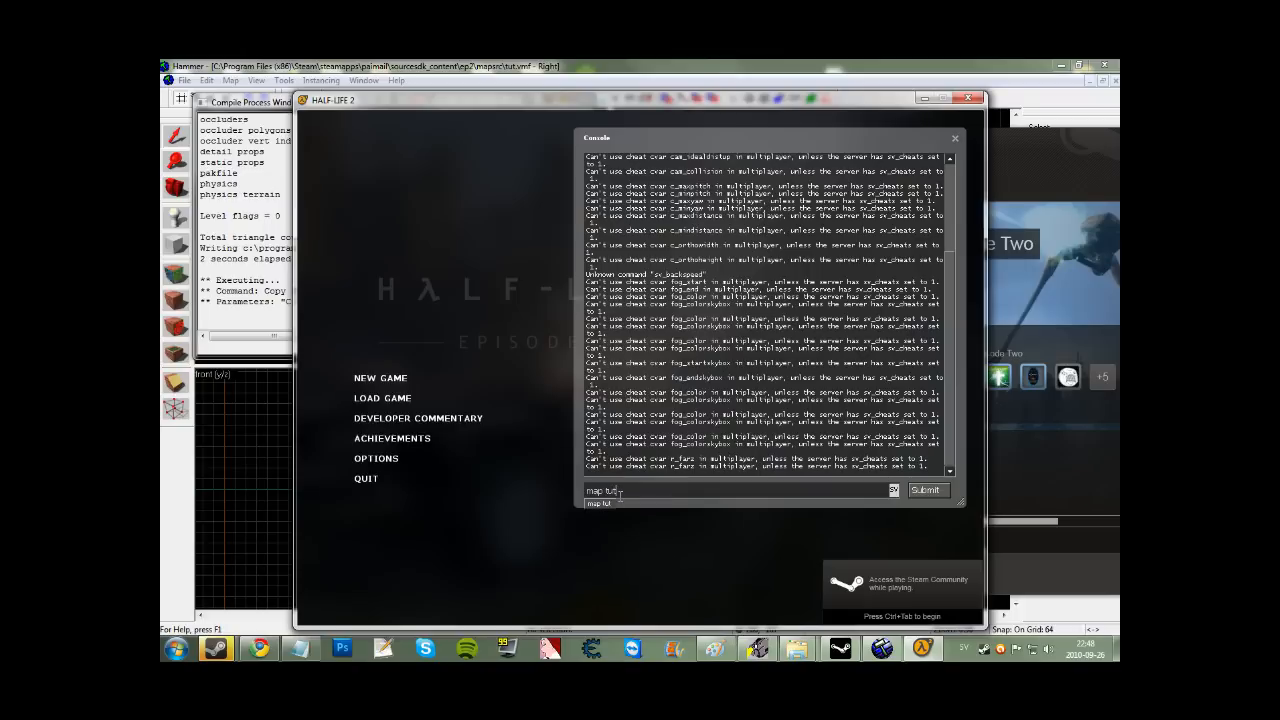
key("Return")
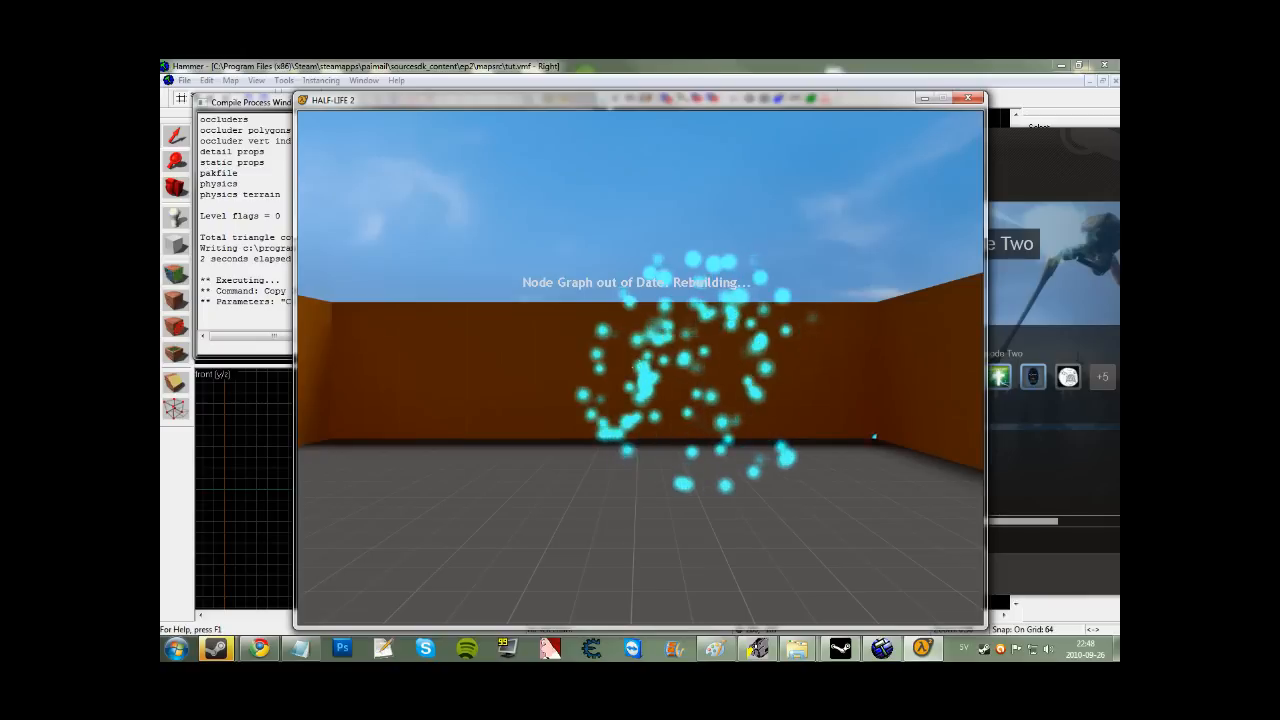
key("w")
key("d")
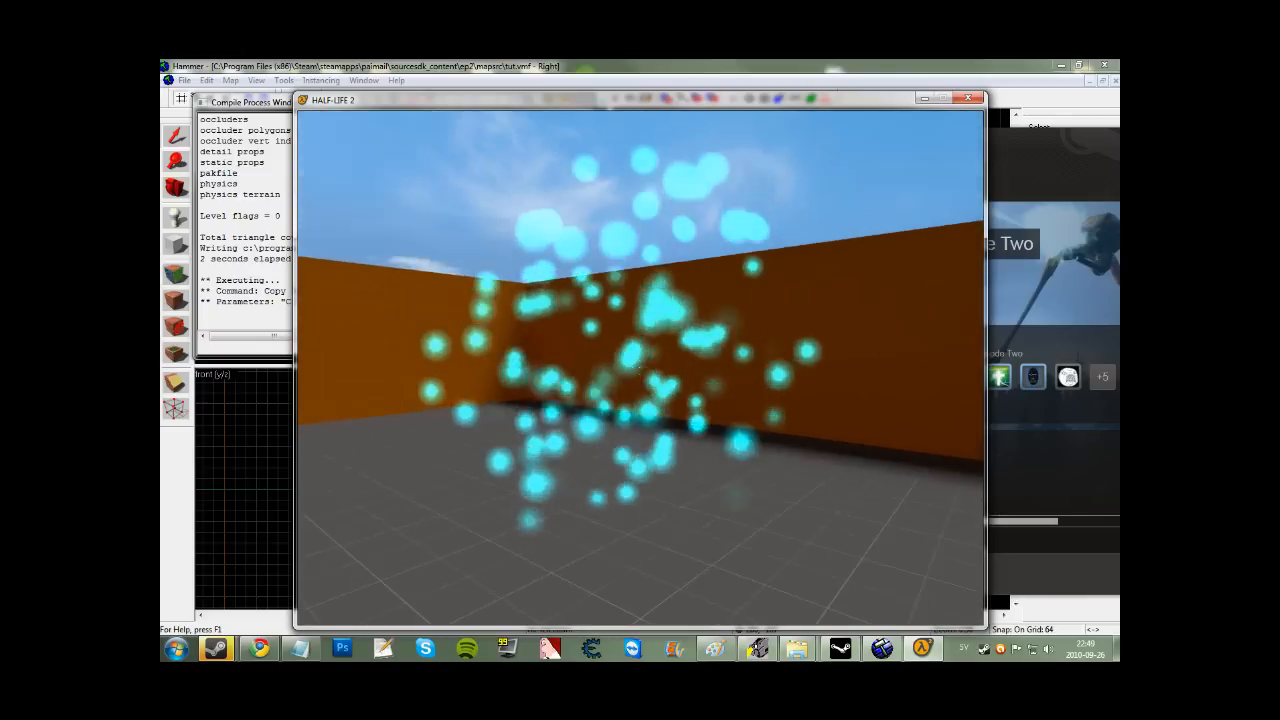
key("w")
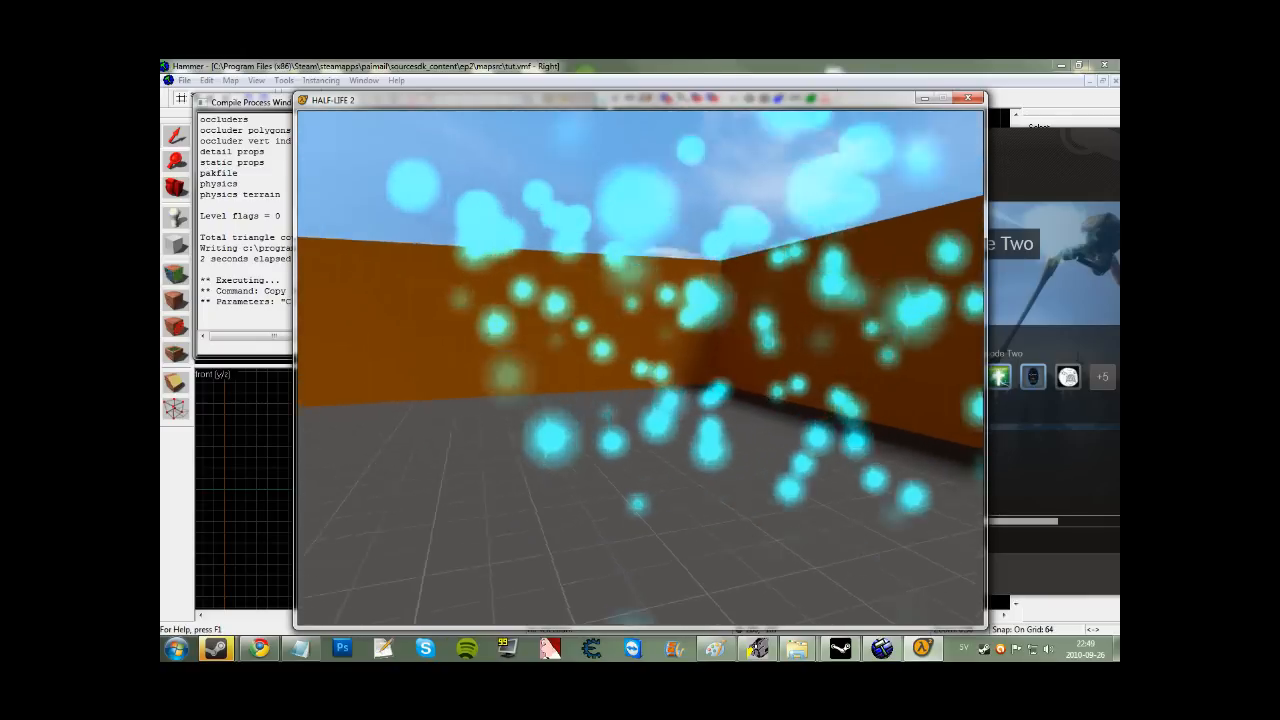
key("w")
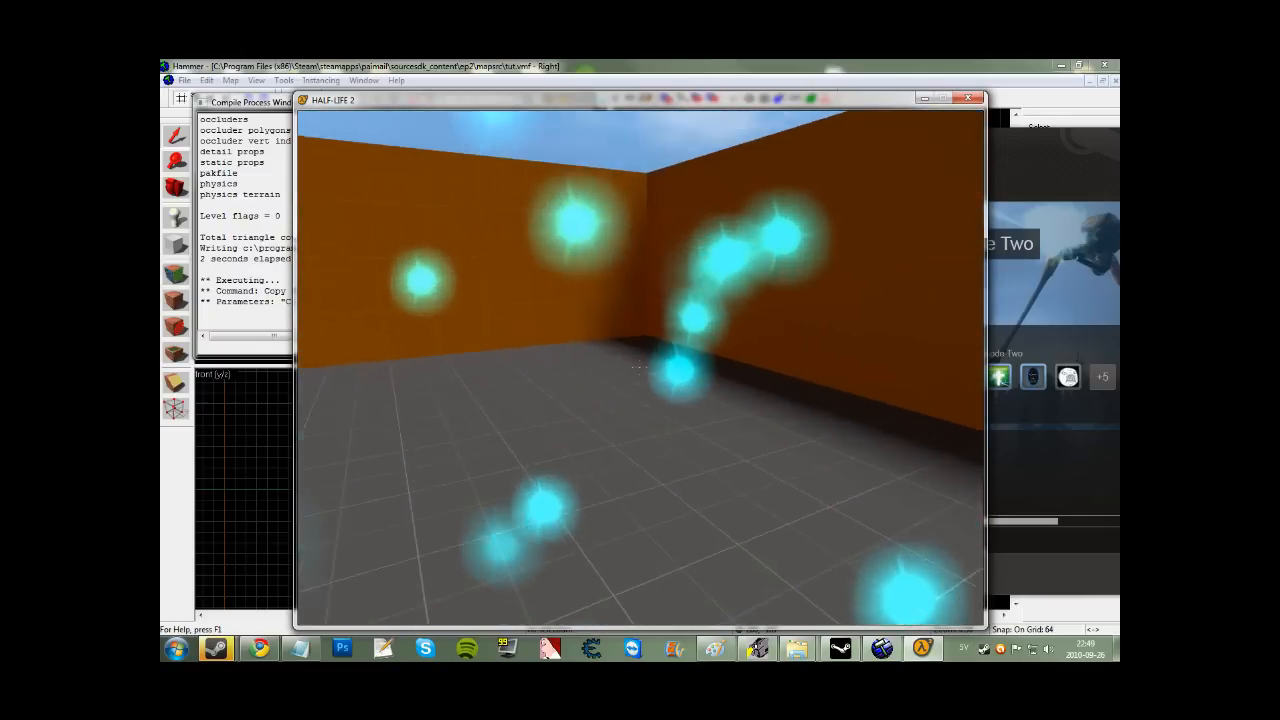
key("s")
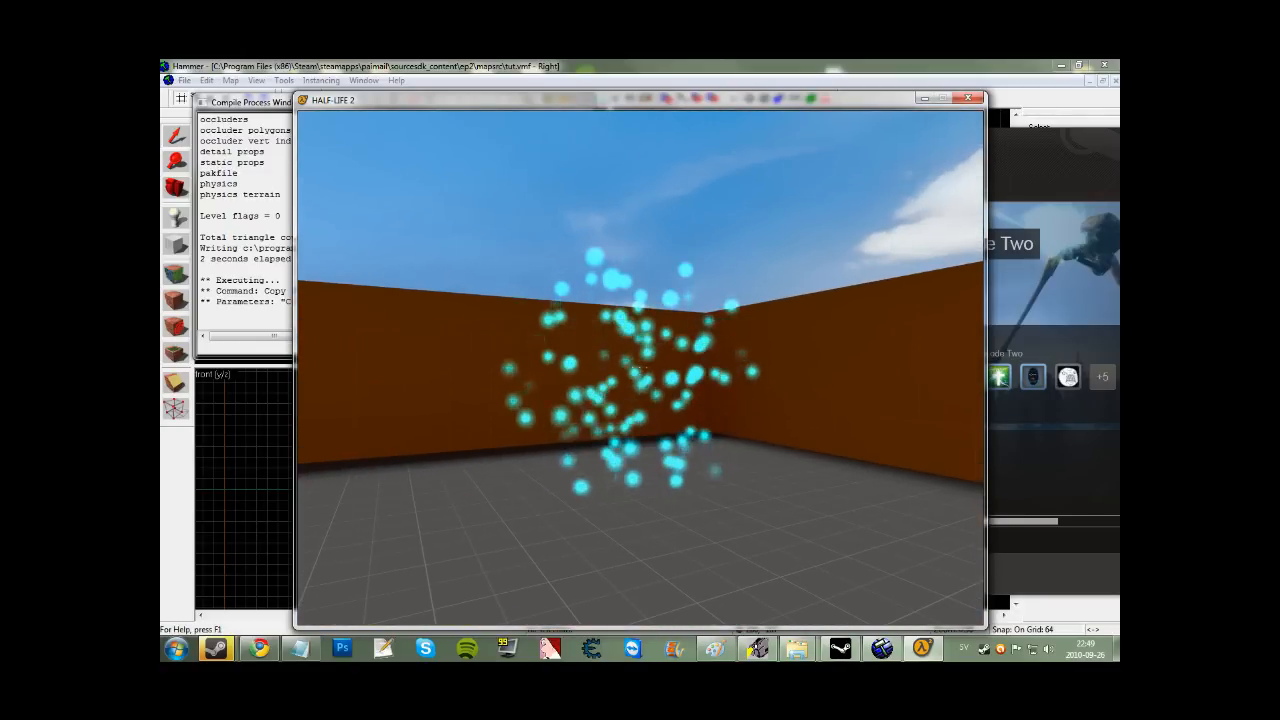
key("w")
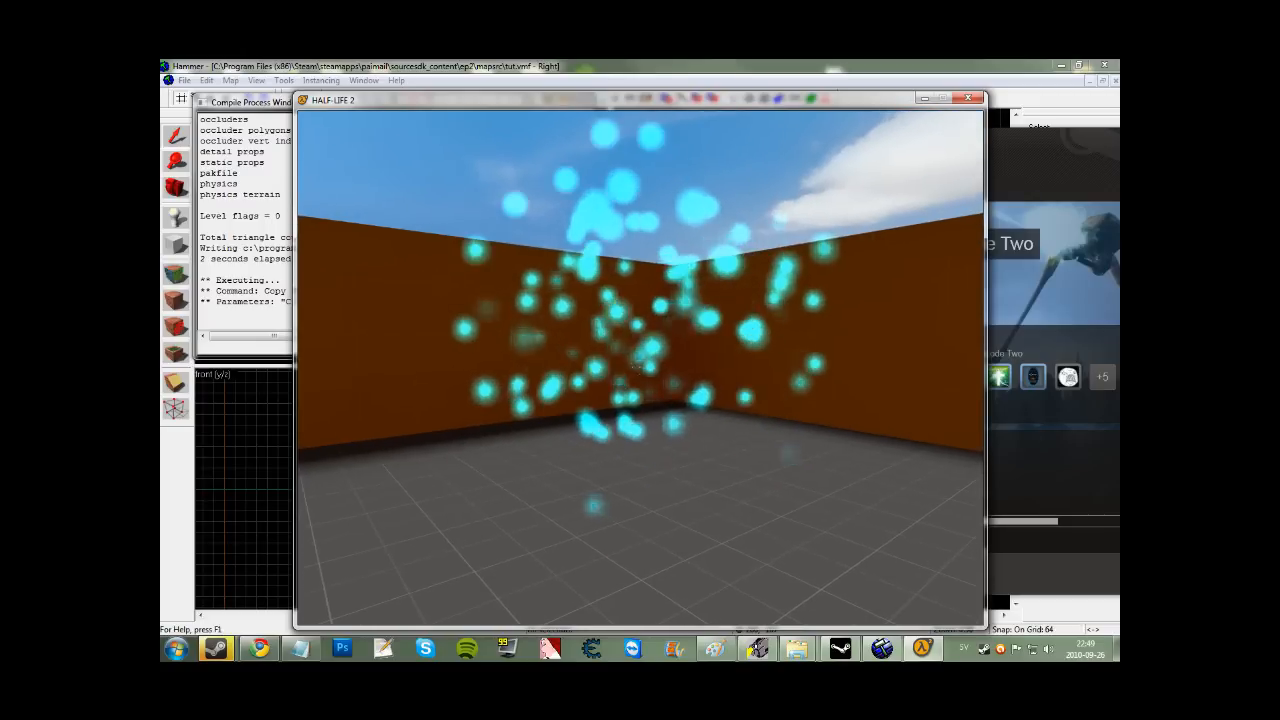
key("w")
key("a")
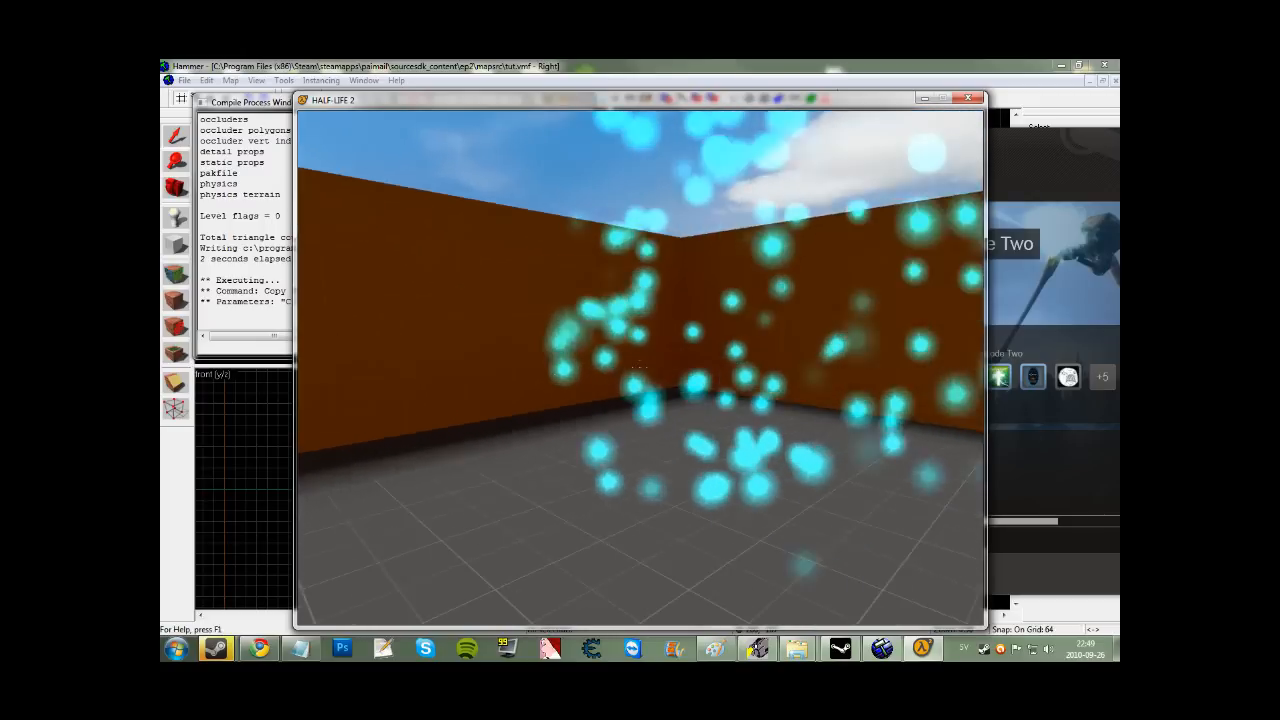
key("s")
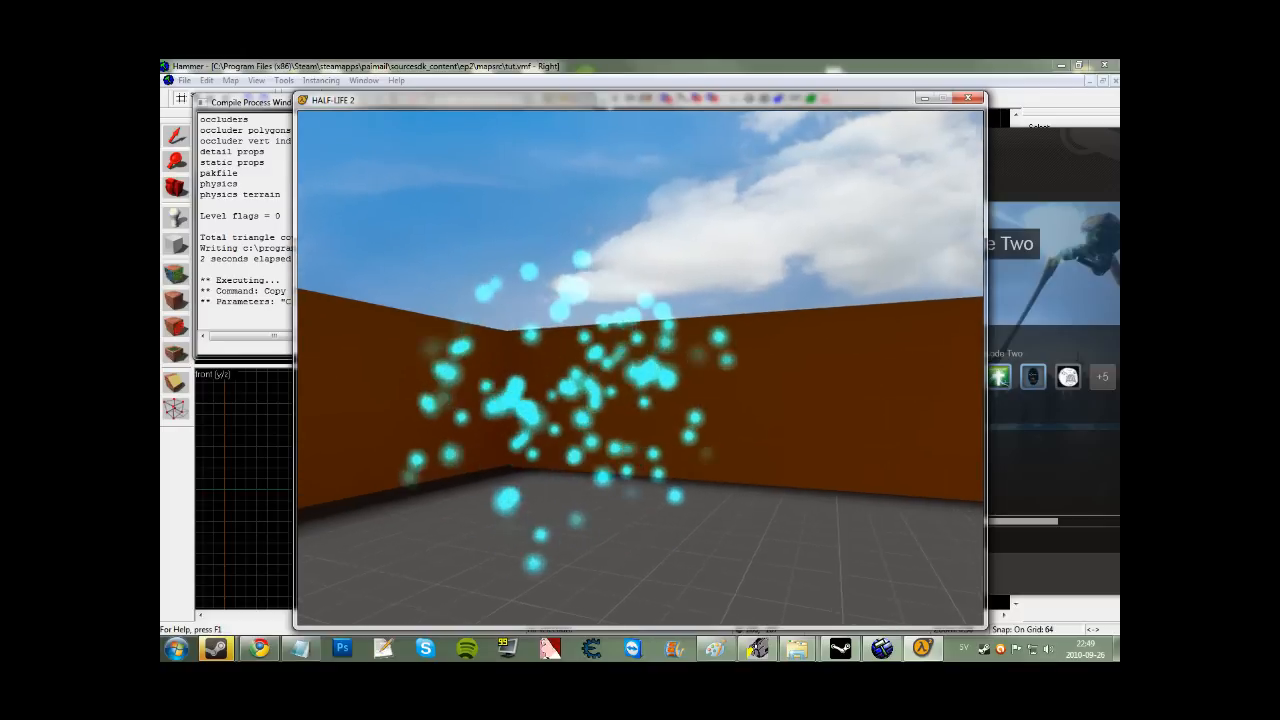
key("w")
key("s")
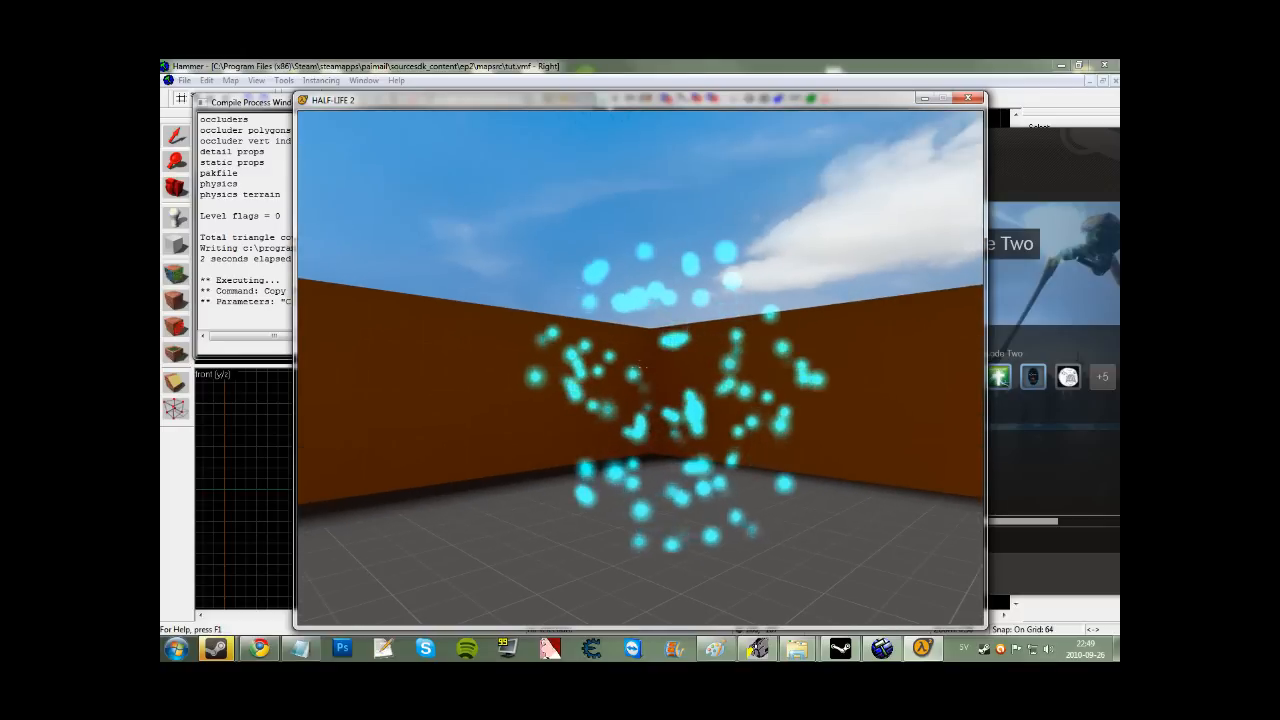